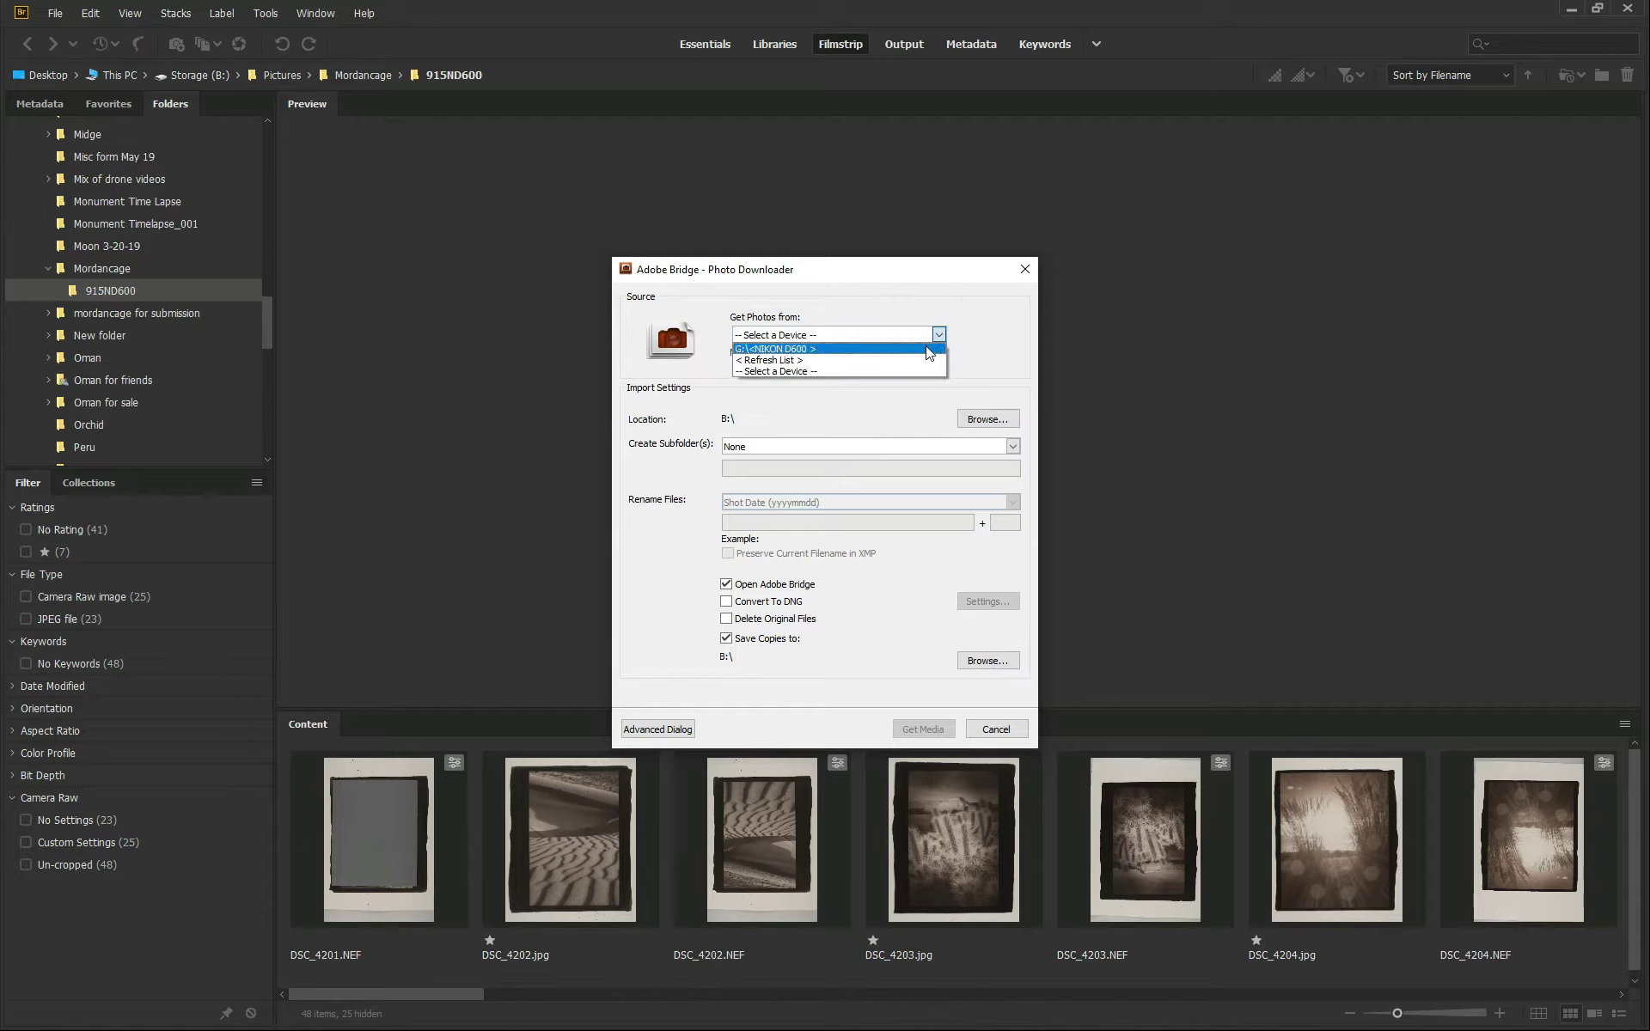
# Step: Set the NIKON D600 as the photo source and a new Desktop folder named Demo as the import location
pyautogui.click(928, 350)
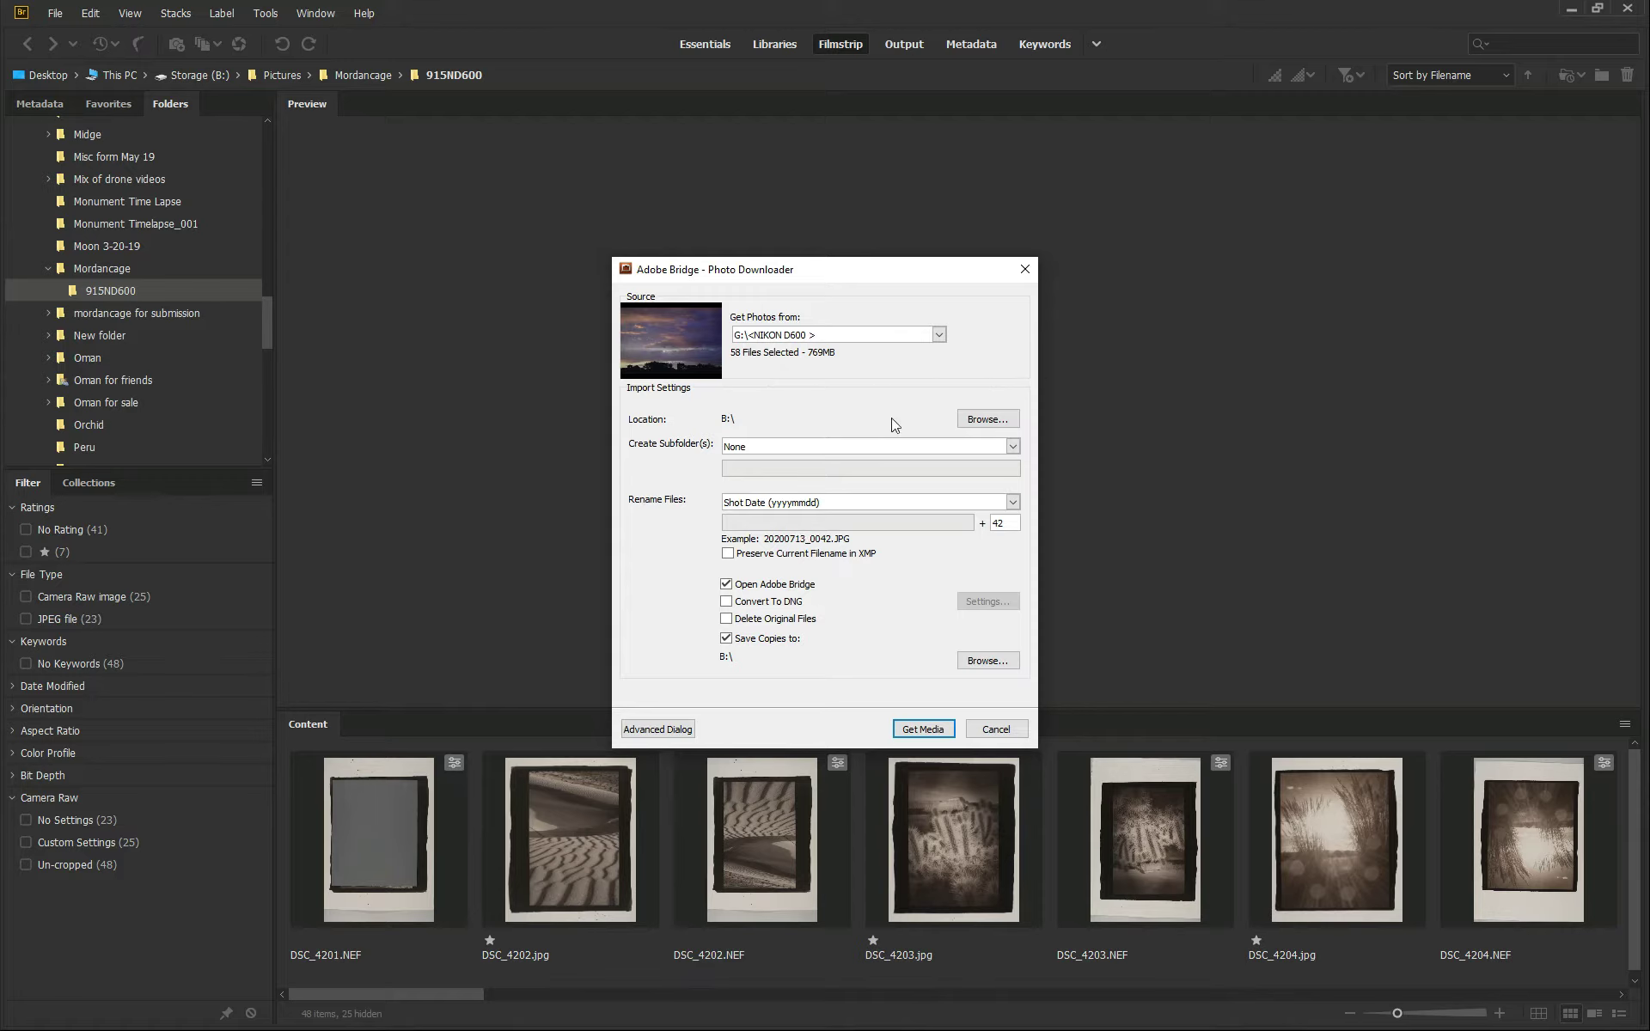
pyautogui.click(993, 419)
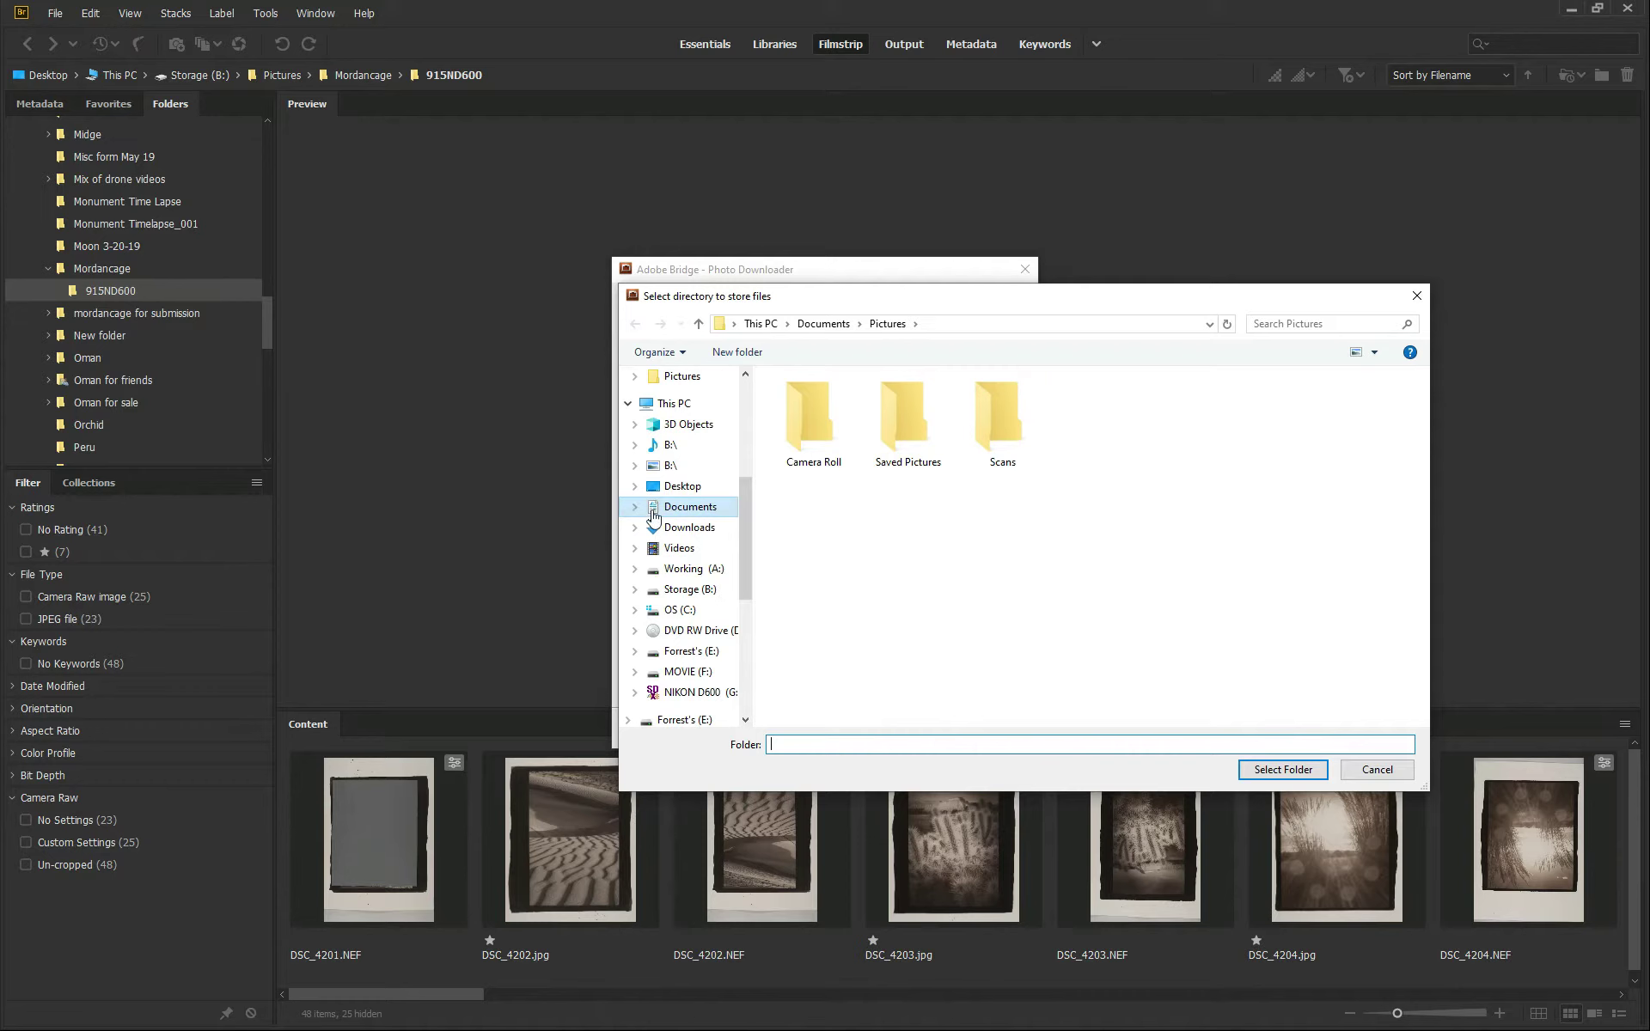
pyautogui.click(682, 486)
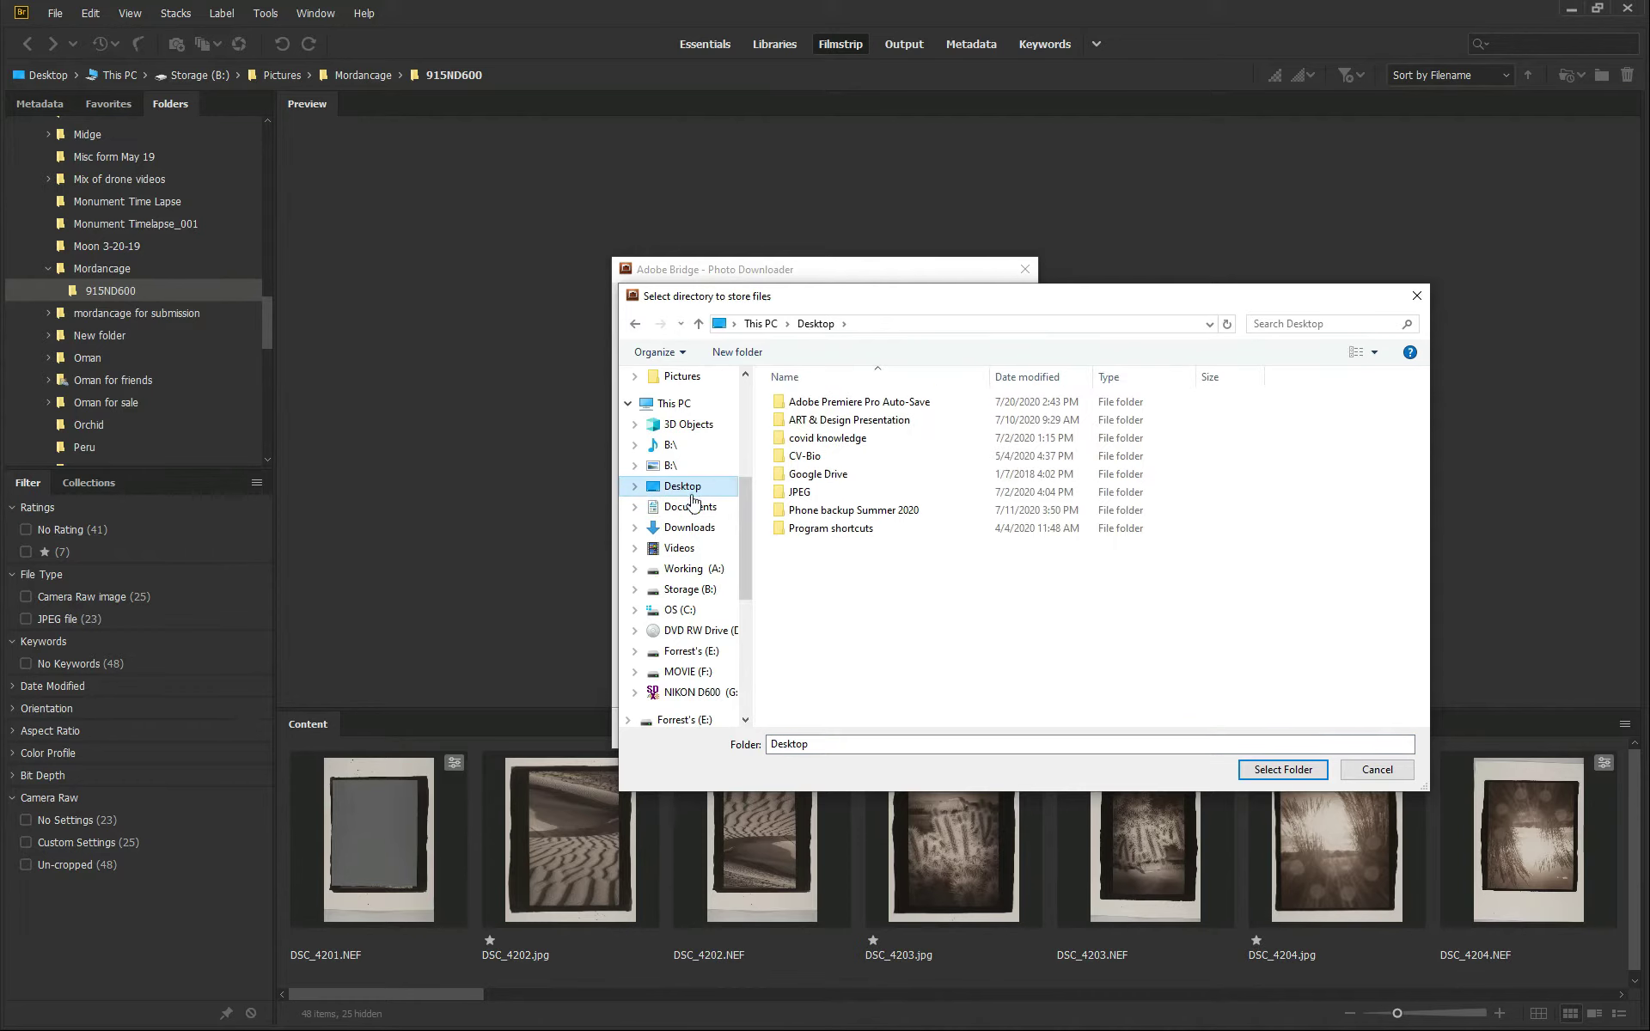
pyautogui.rightClick(815, 592)
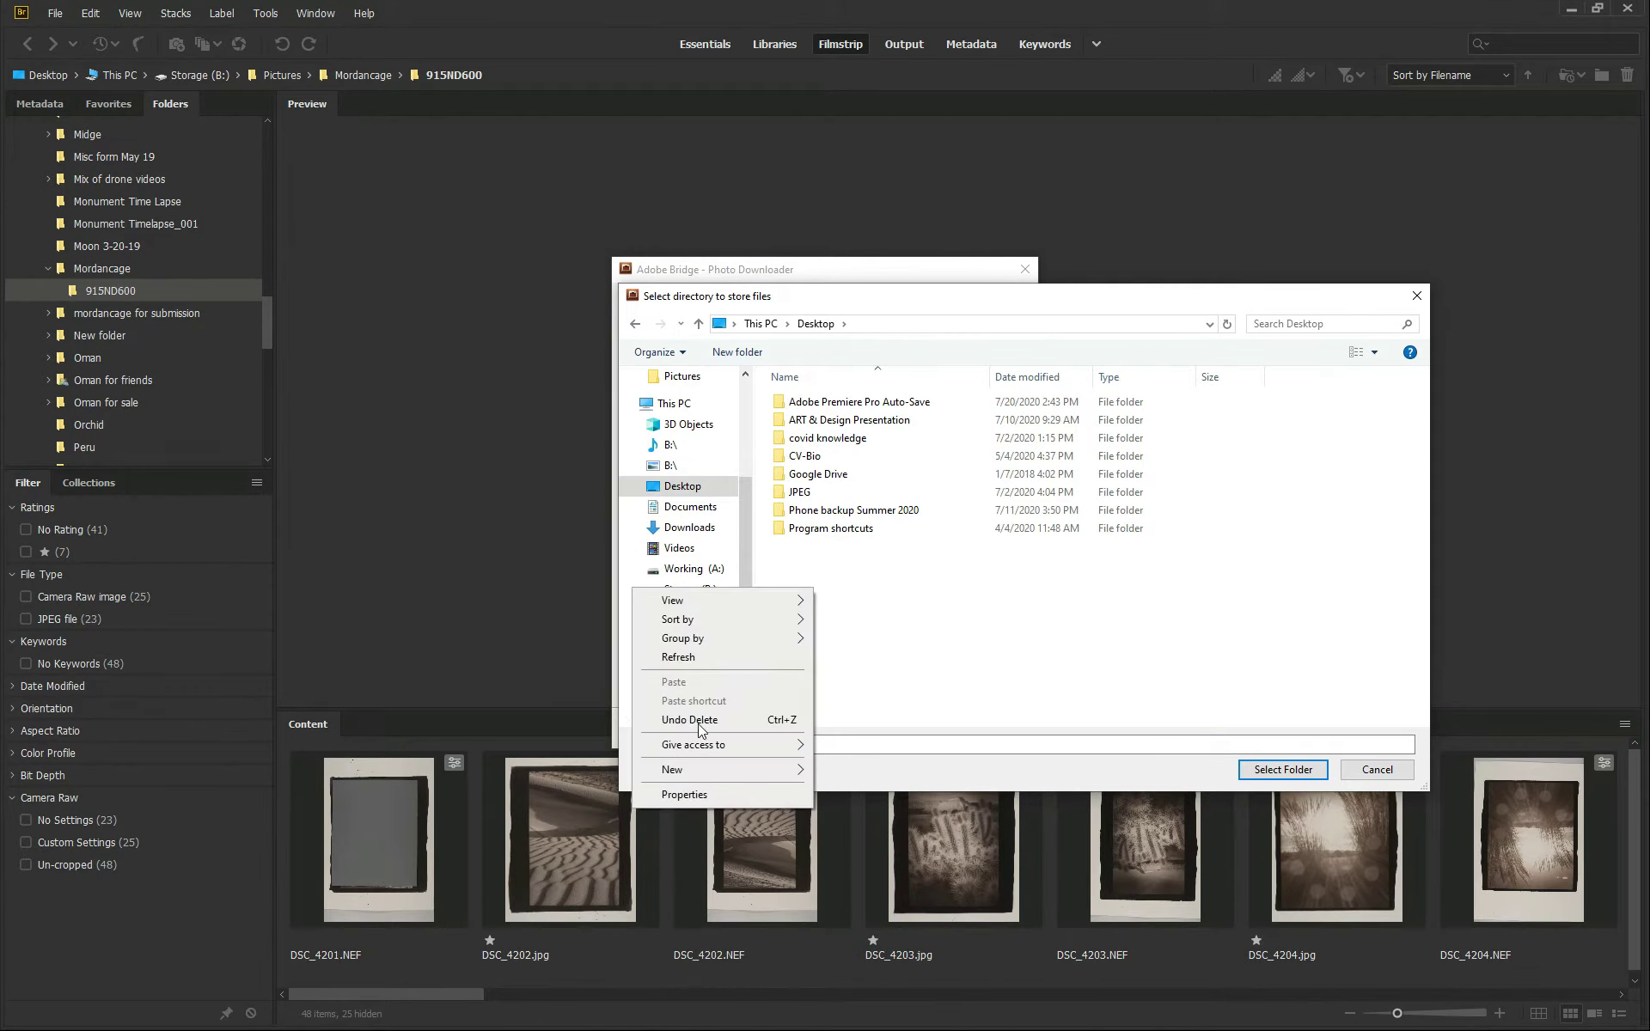
pyautogui.moveTo(705, 769)
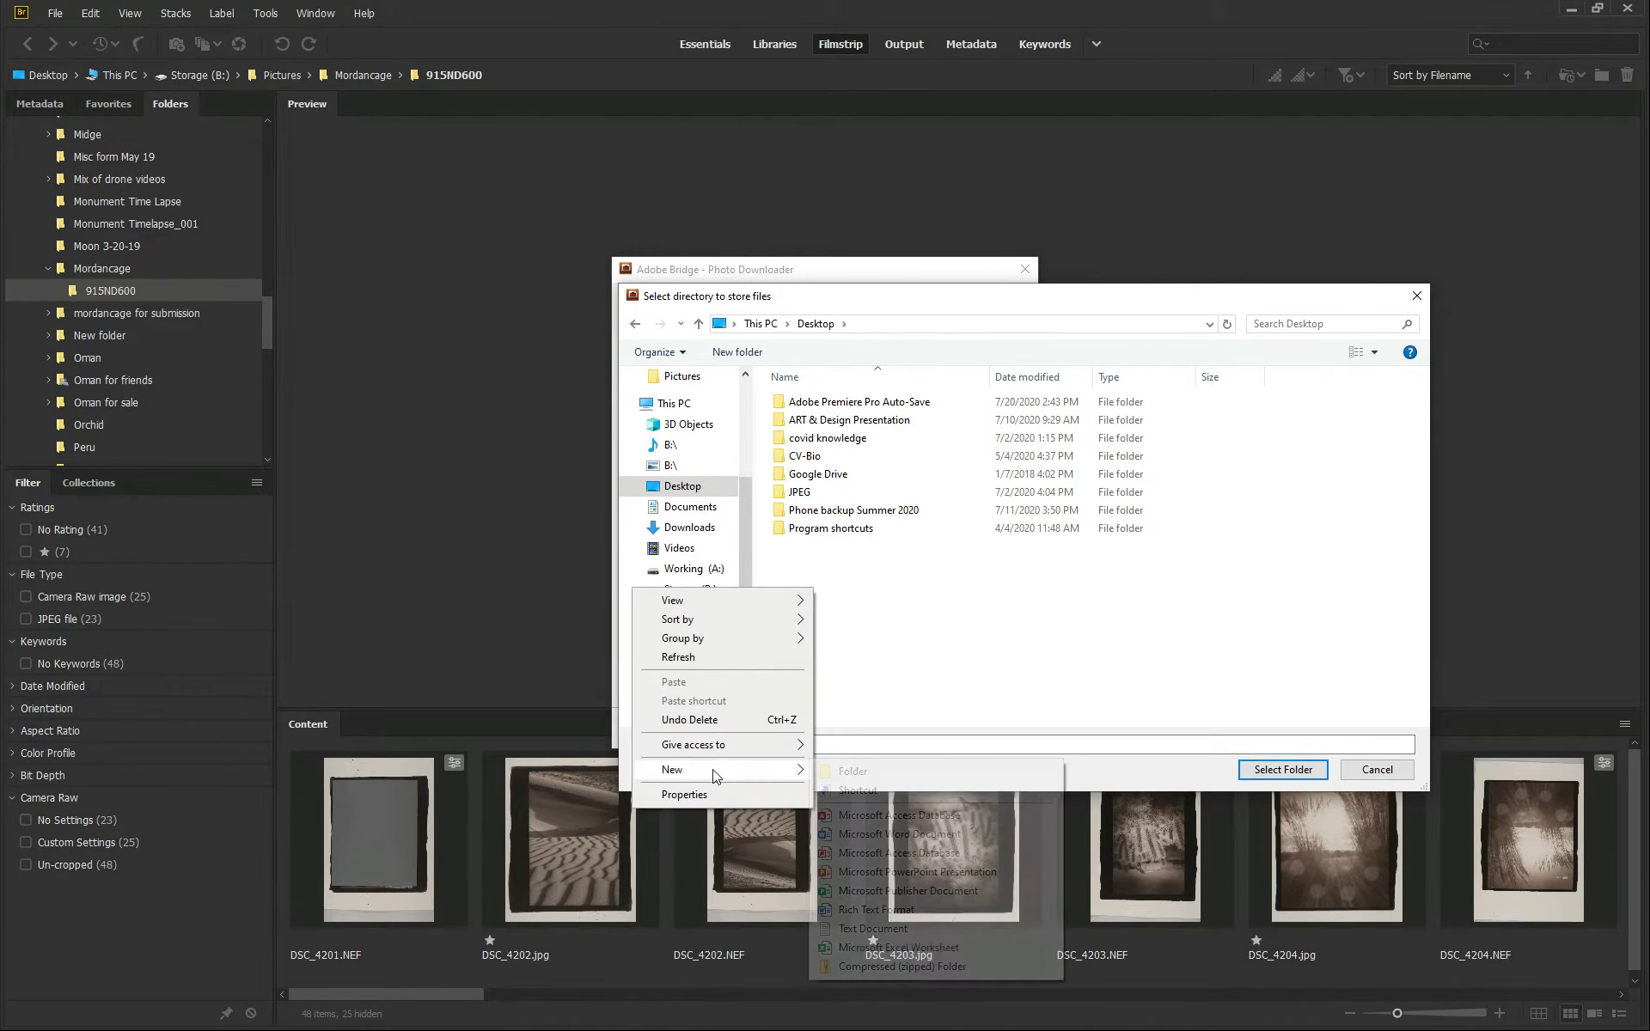
pyautogui.click(884, 777)
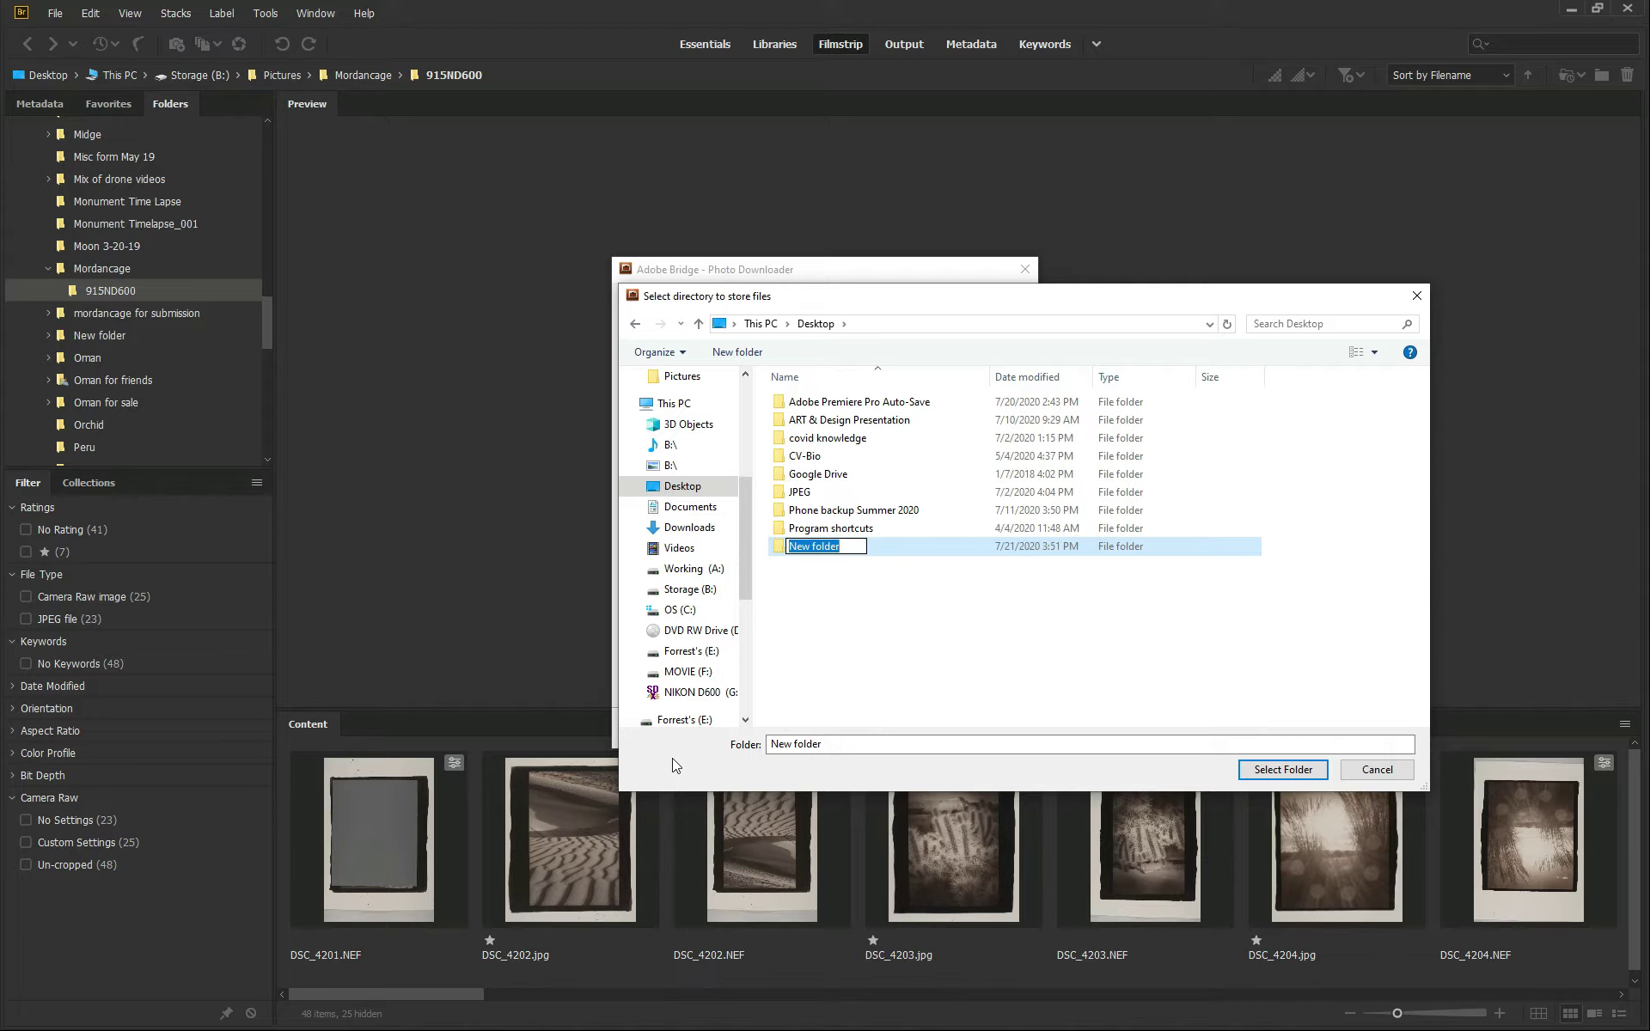
pyautogui.write('Demo')
pyautogui.click(1265, 775)
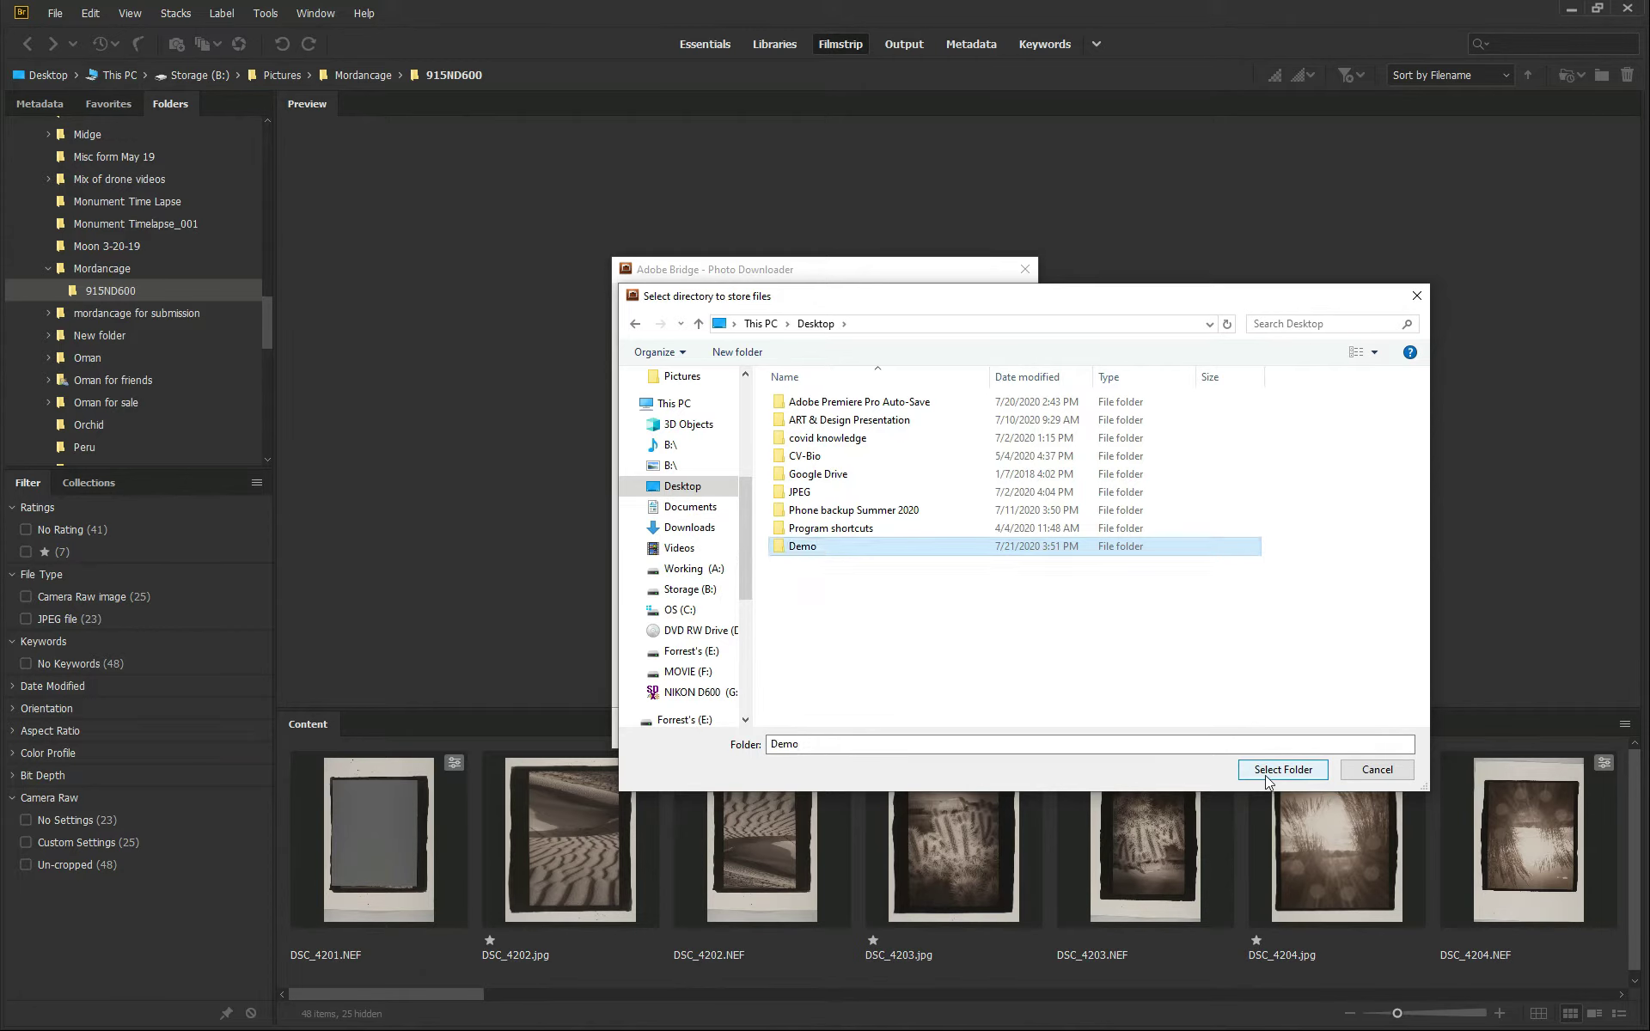
pyautogui.click(1271, 771)
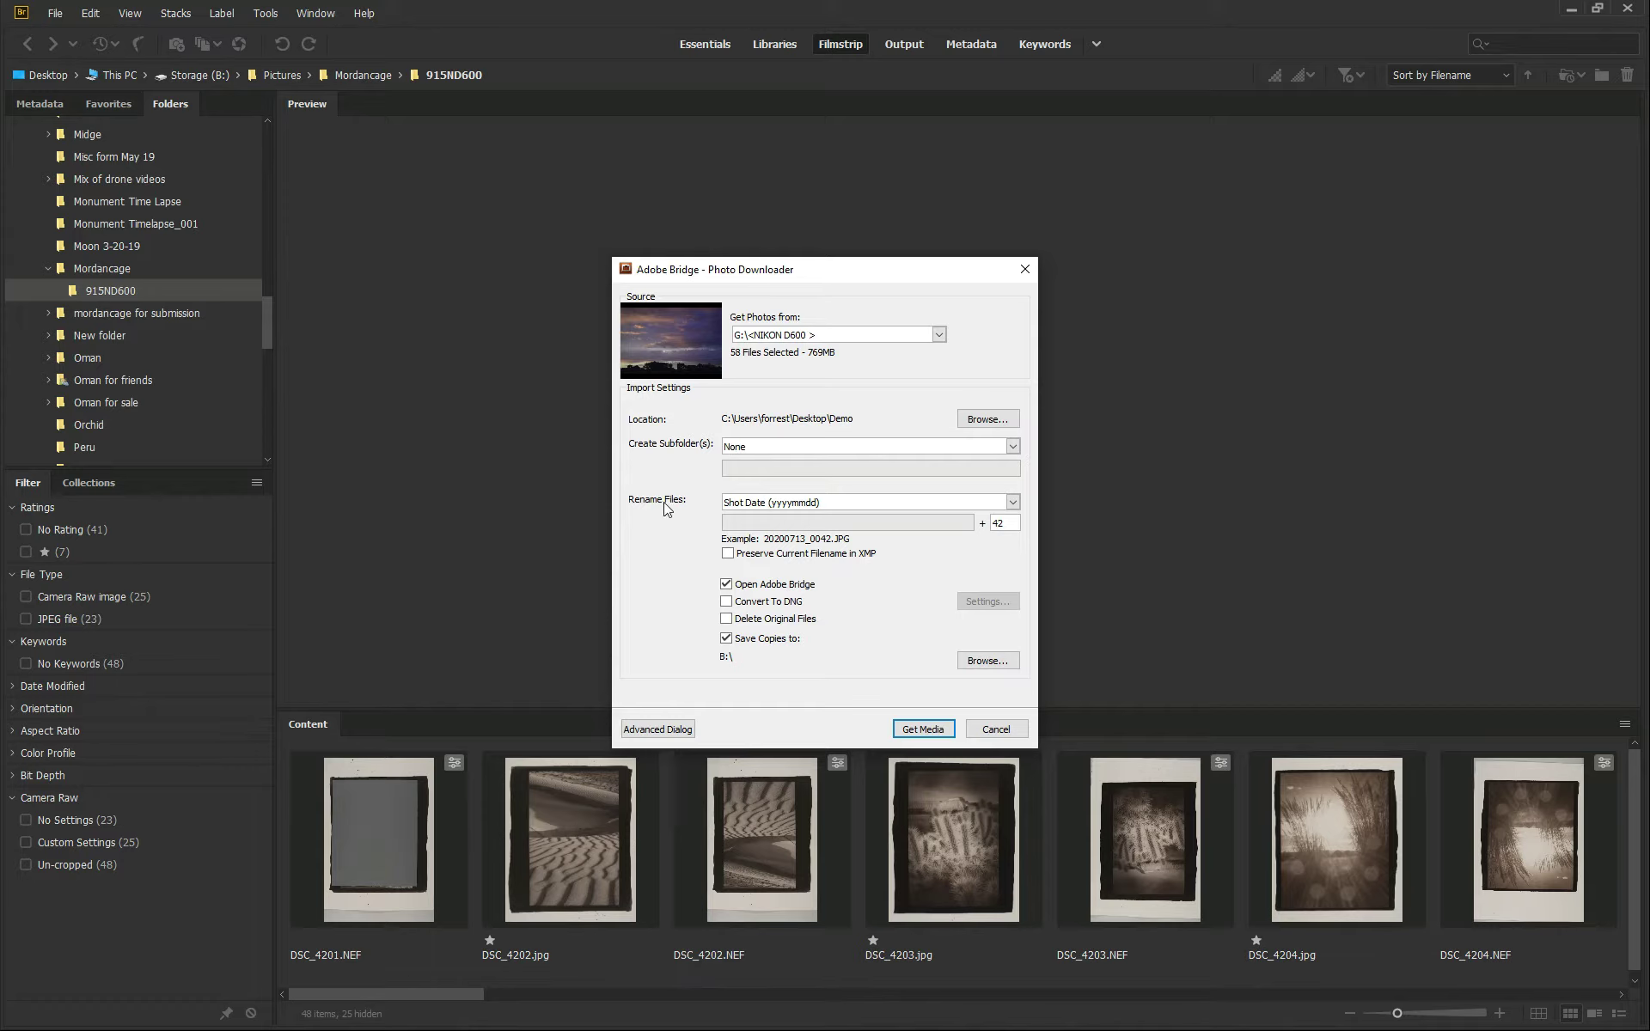
# Step: Keep Shot Date (yyyymmdd) renaming with a starting number of 0, and turn off opening Adobe Bridge
pyautogui.click(759, 507)
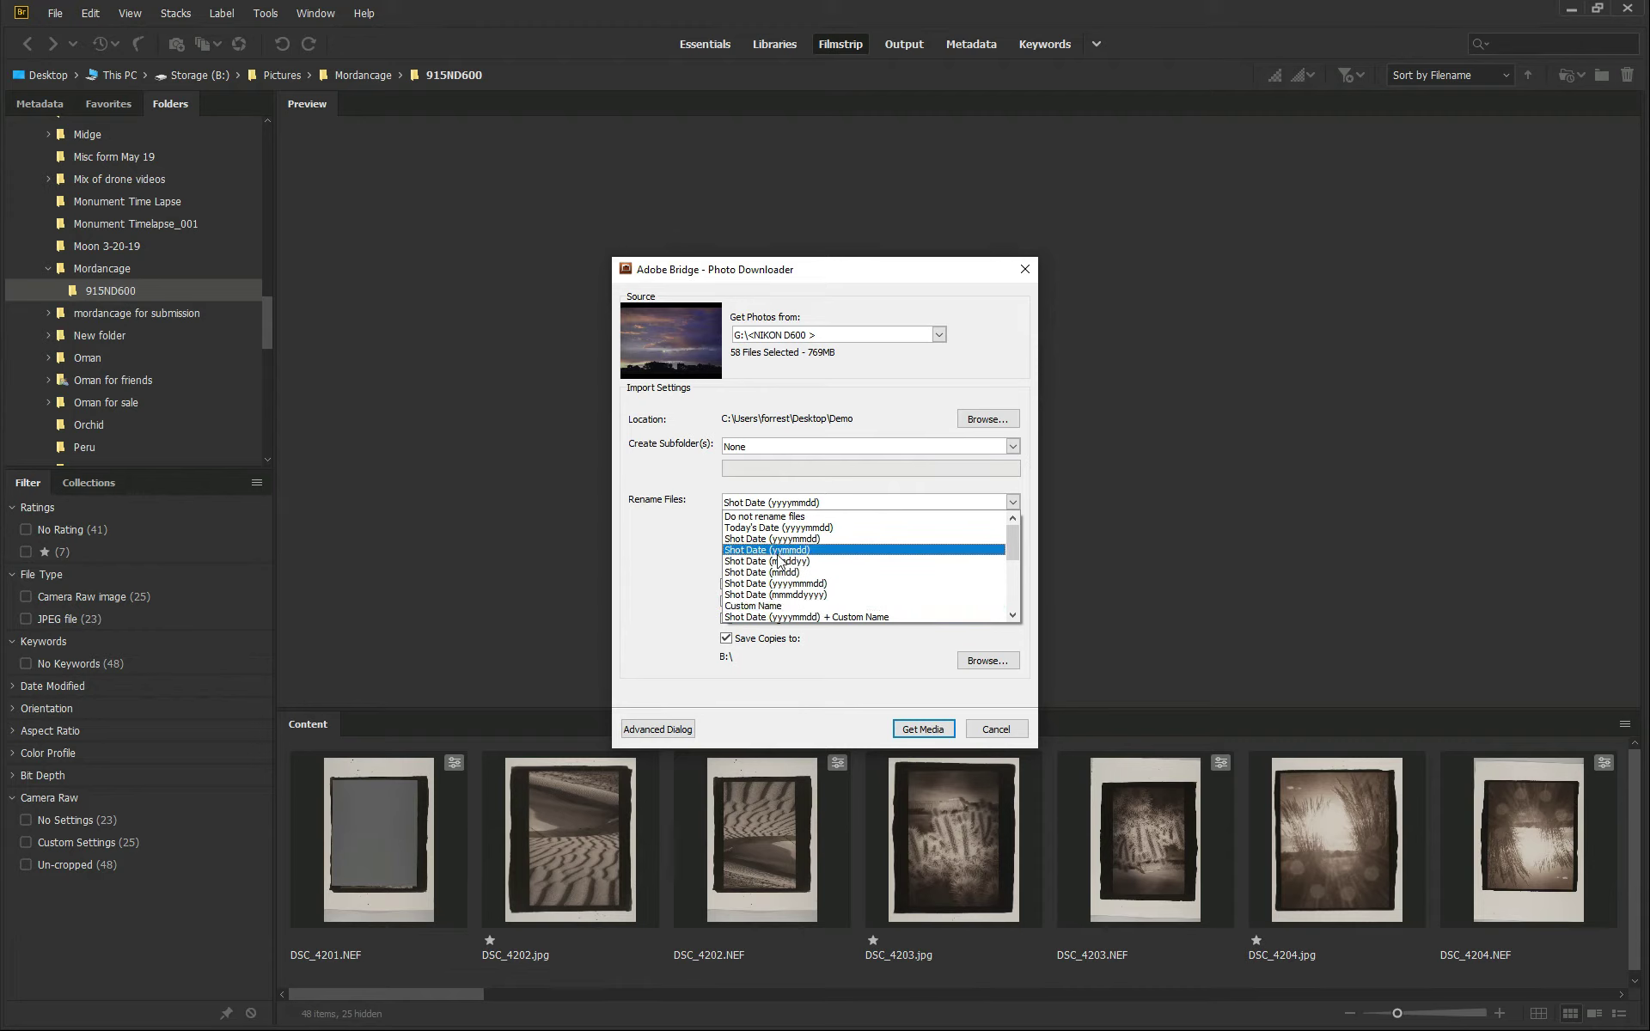
pyautogui.click(828, 504)
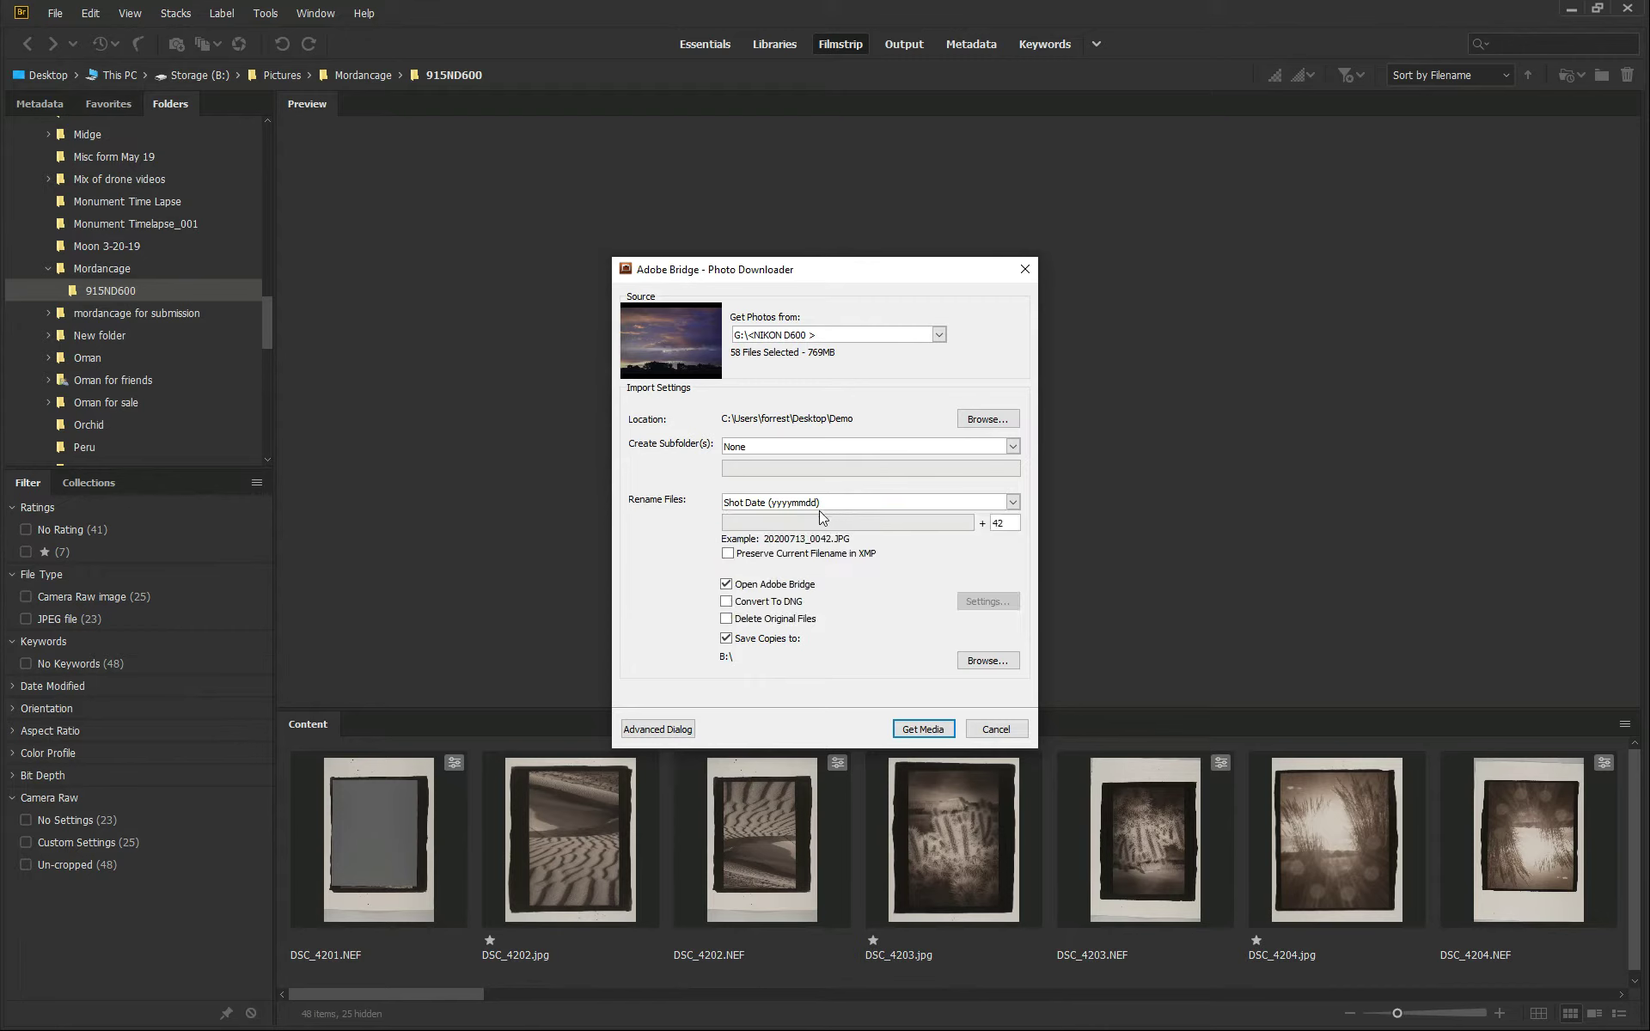
pyautogui.write('0')
pyautogui.click(727, 585)
# Step: Store the backup copies in the Pictures folder on Storage (B:) and import the photos from the camera card
pyautogui.click(986, 662)
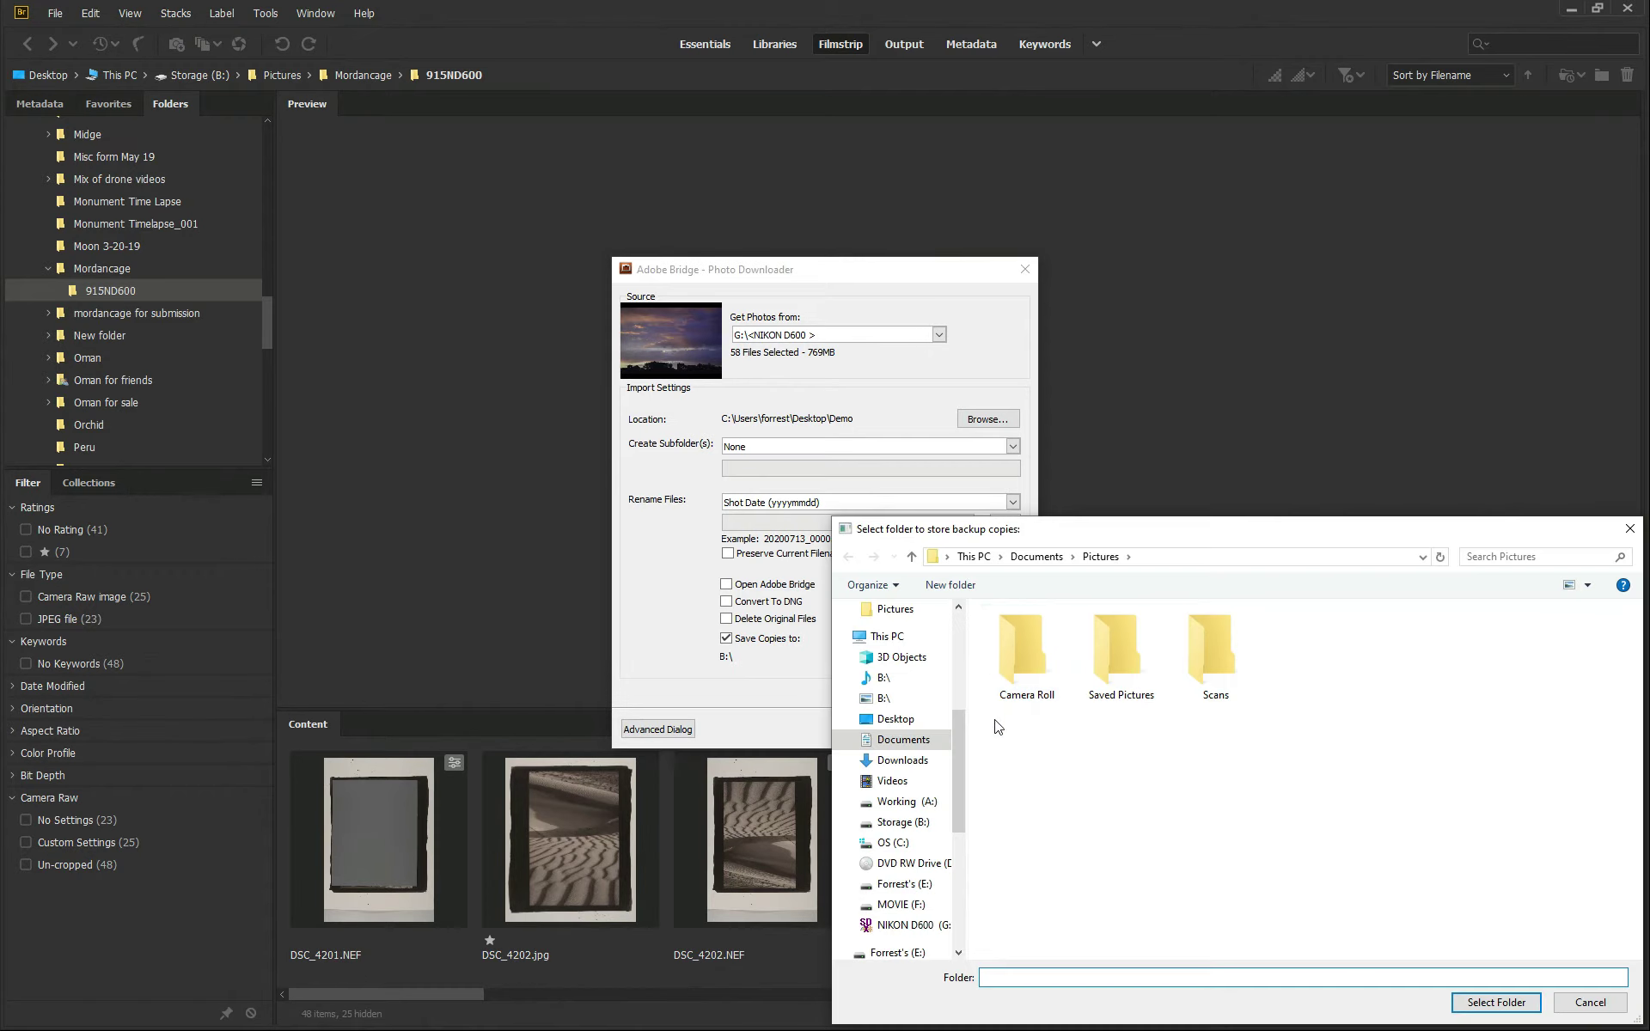
pyautogui.click(906, 823)
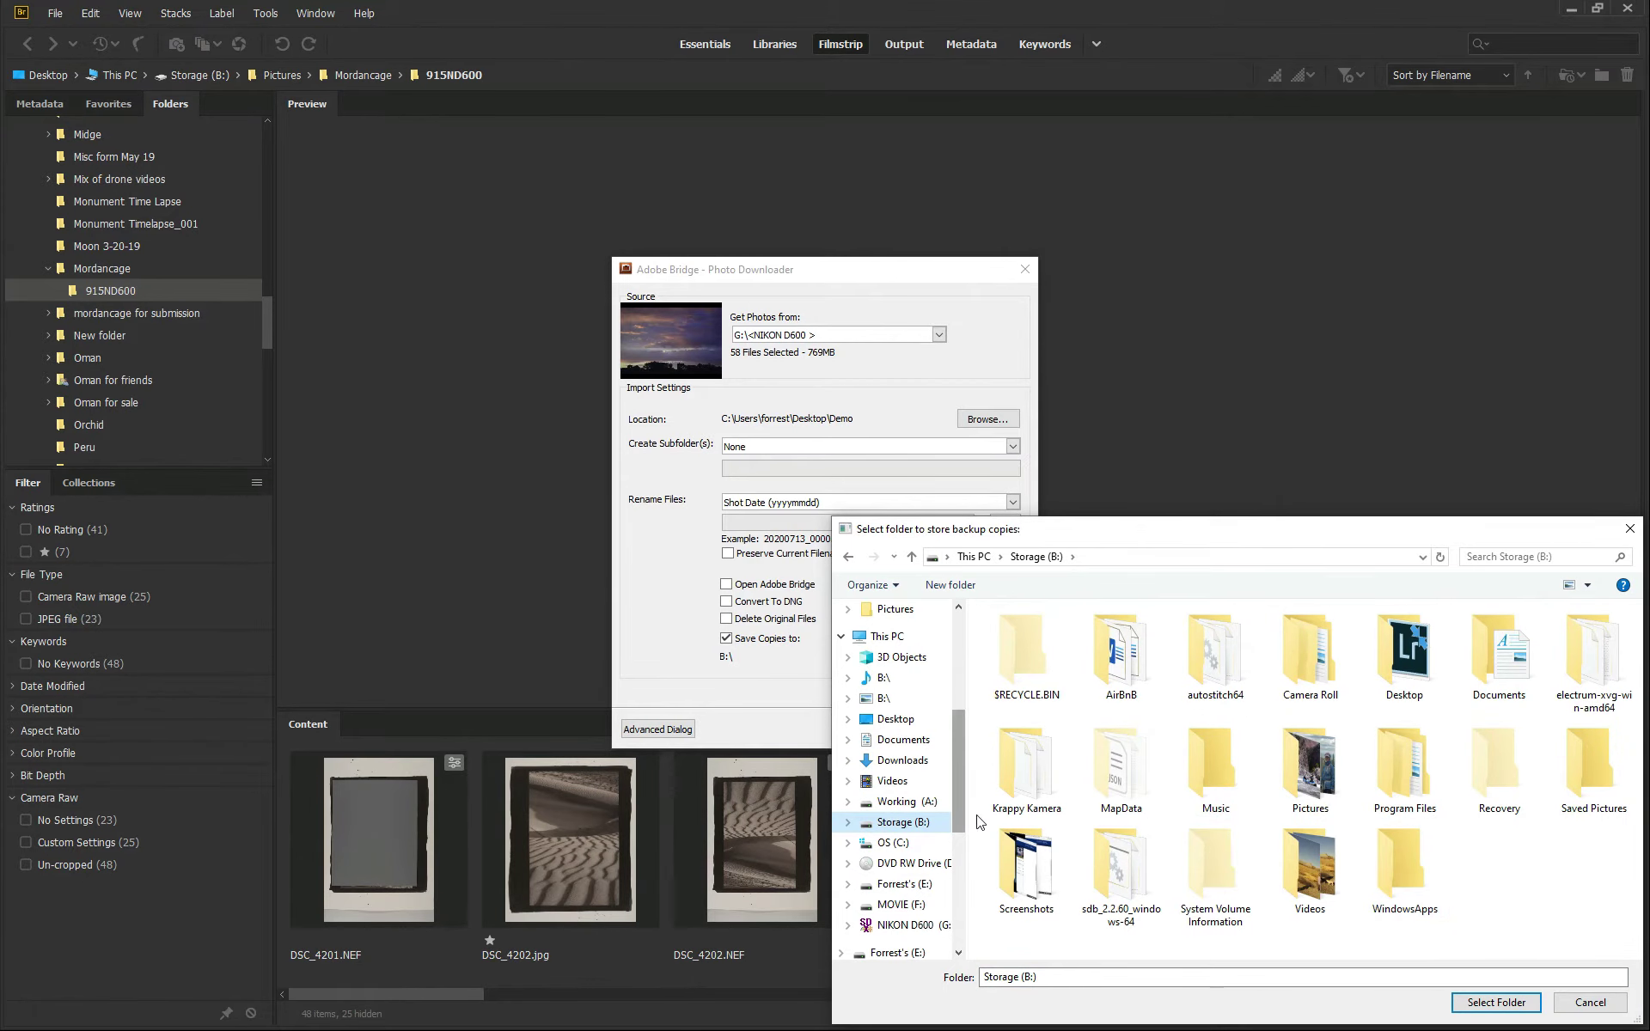
pyautogui.doubleClick(1316, 780)
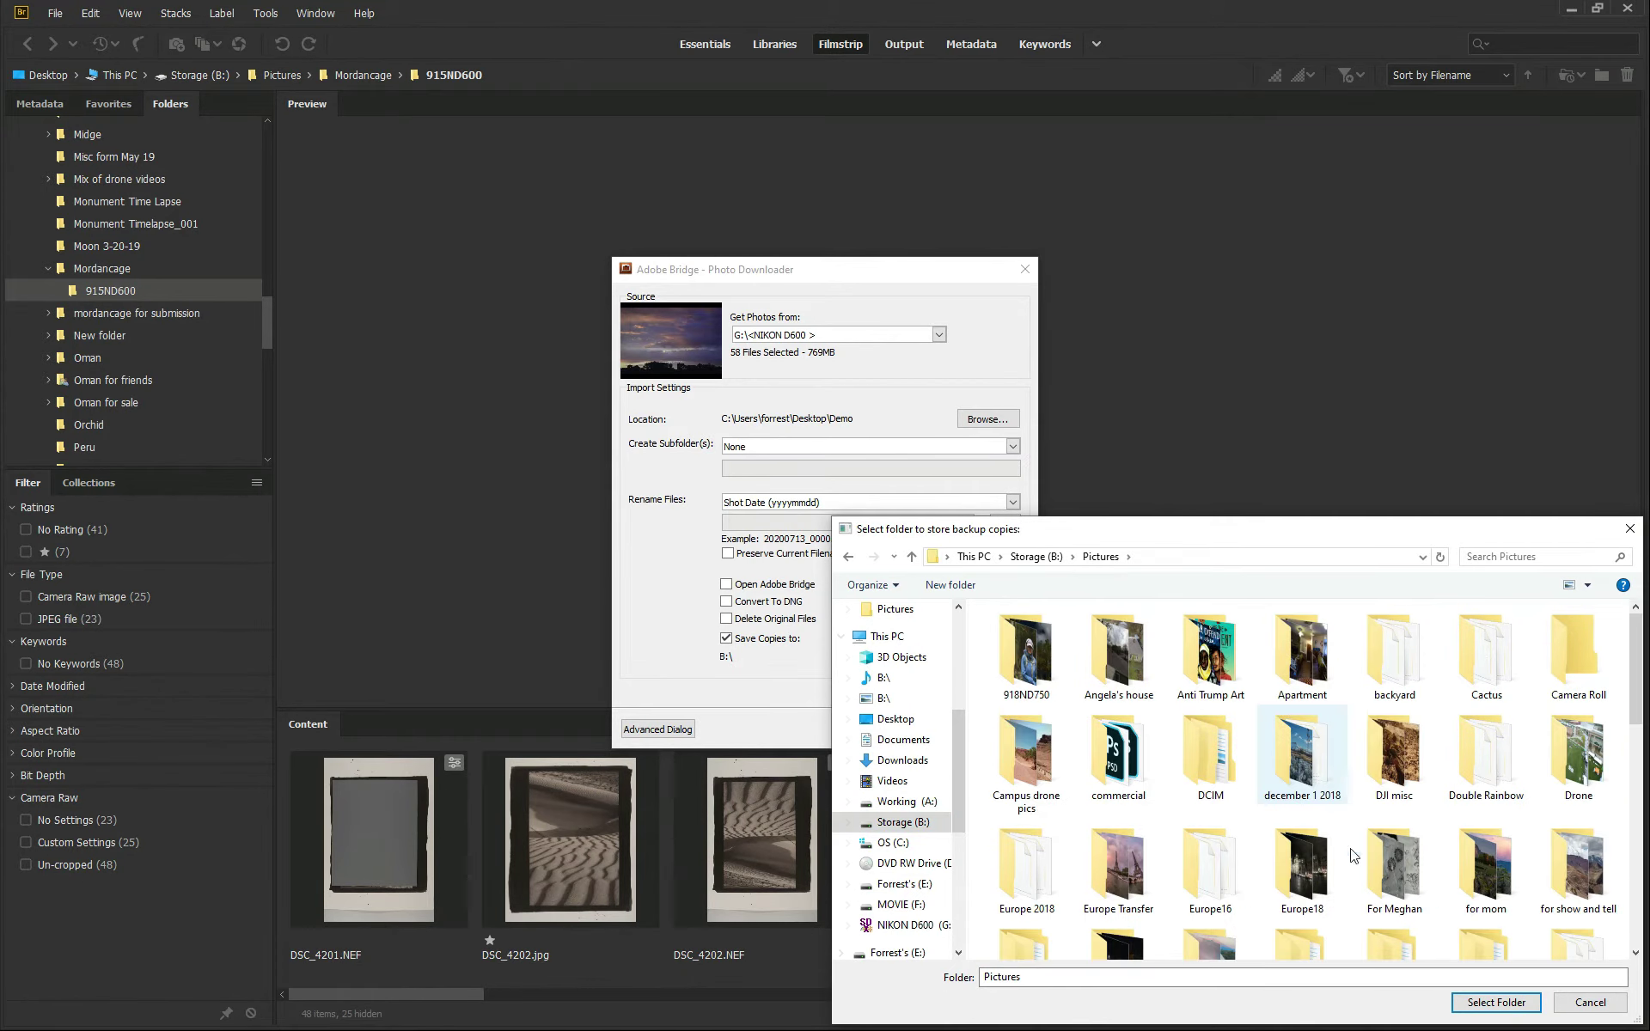
pyautogui.click(1494, 1002)
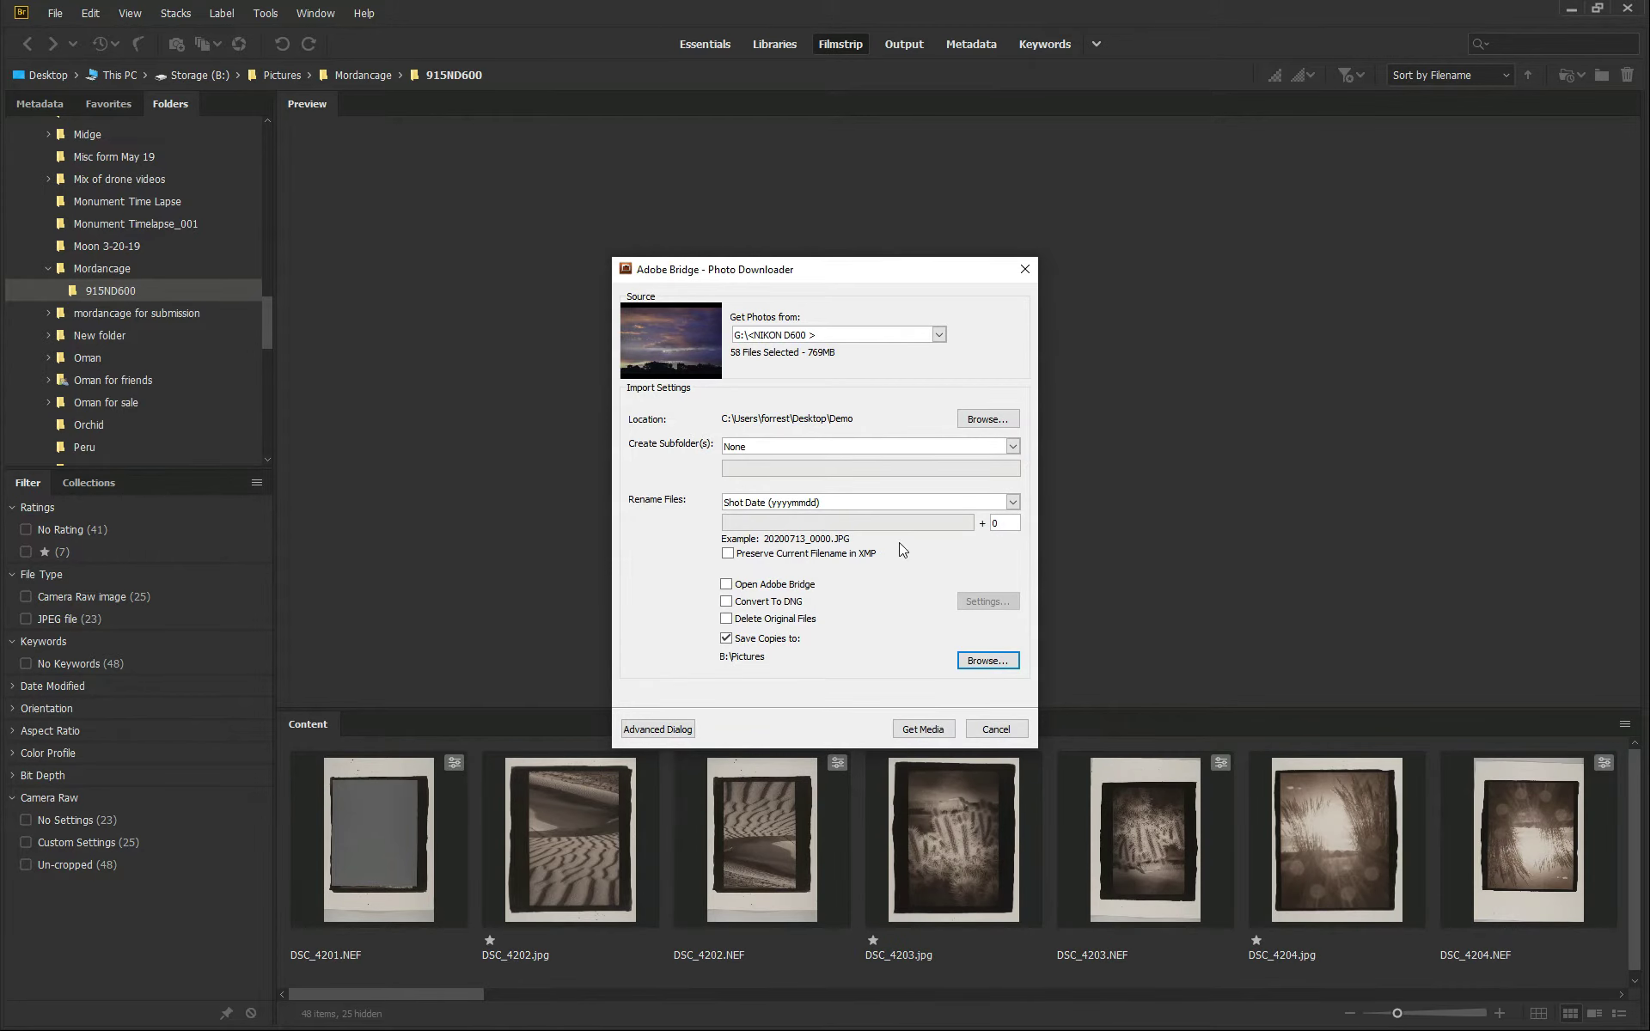
pyautogui.click(925, 730)
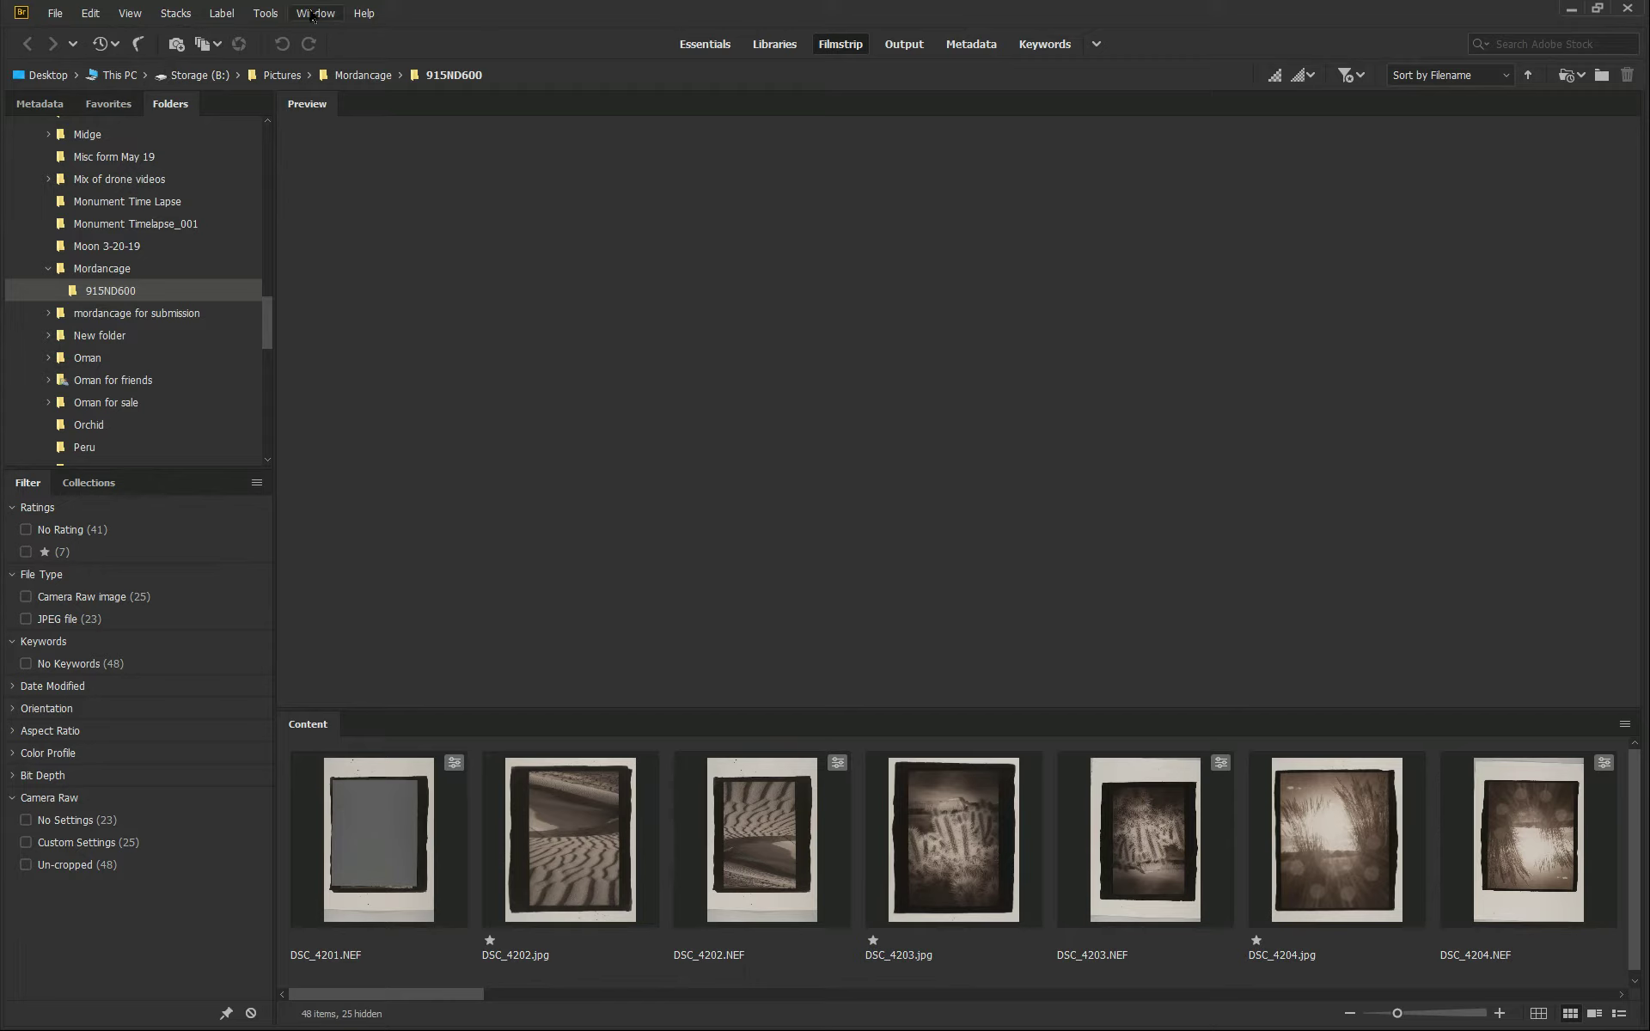
# Step: Look through the contents of the Metadata, Folders and Favorites panels
pyautogui.click(57, 104)
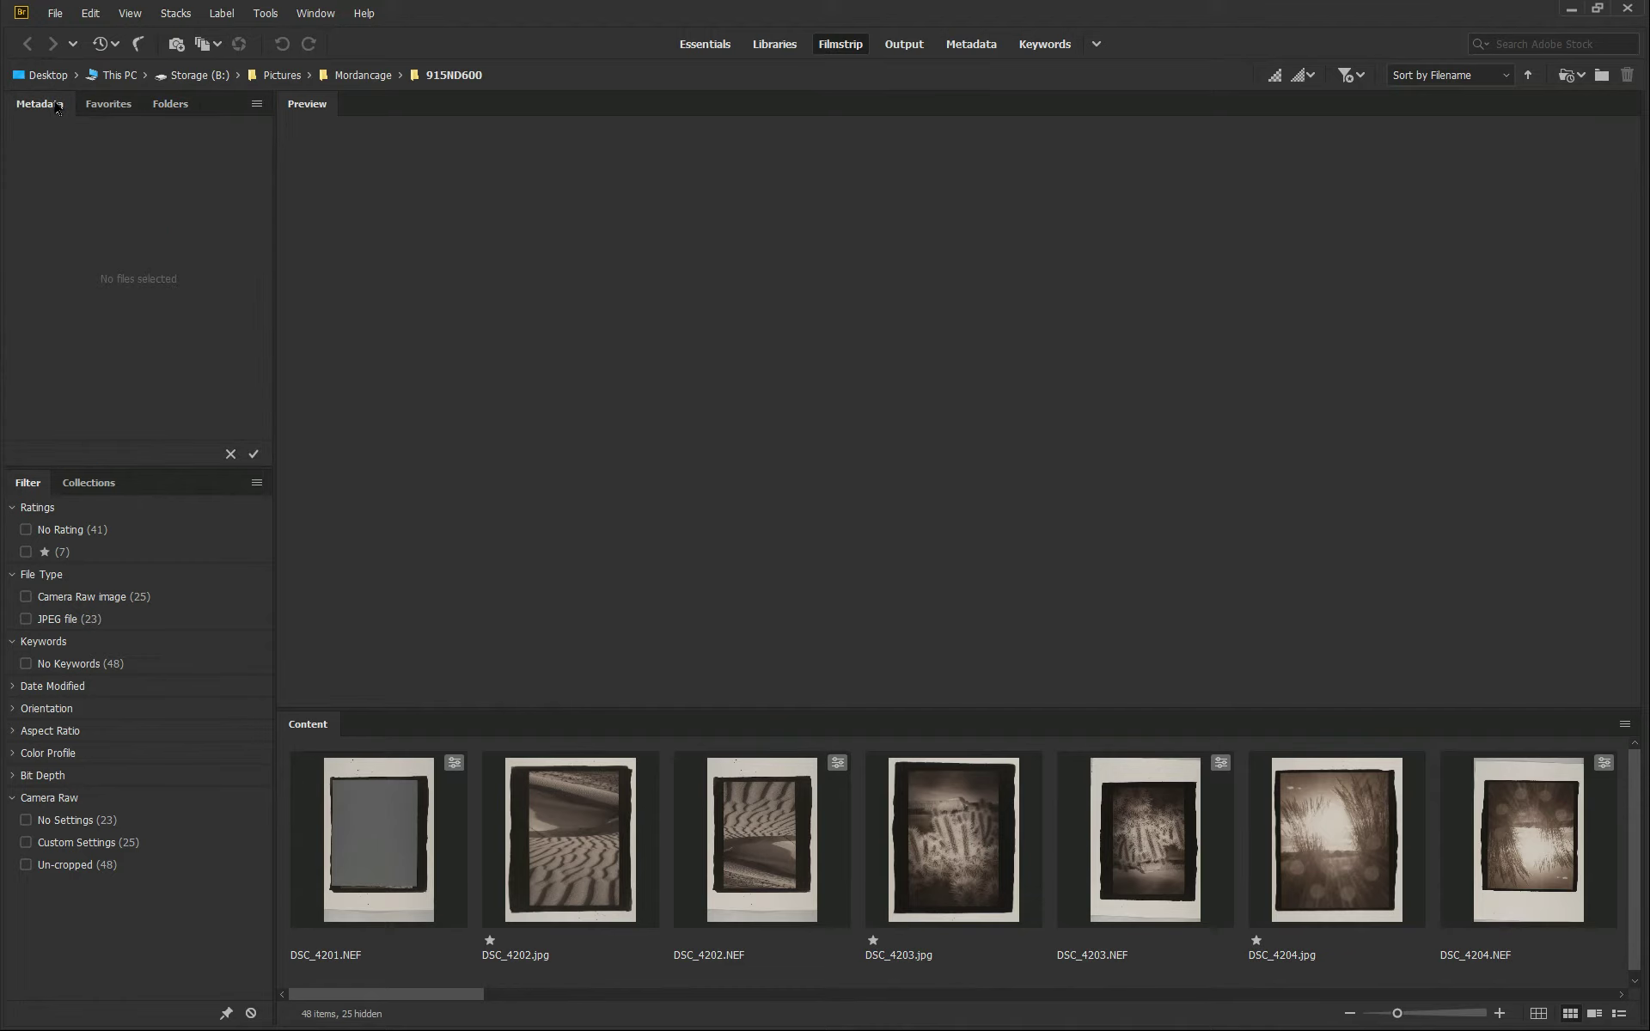
pyautogui.click(162, 109)
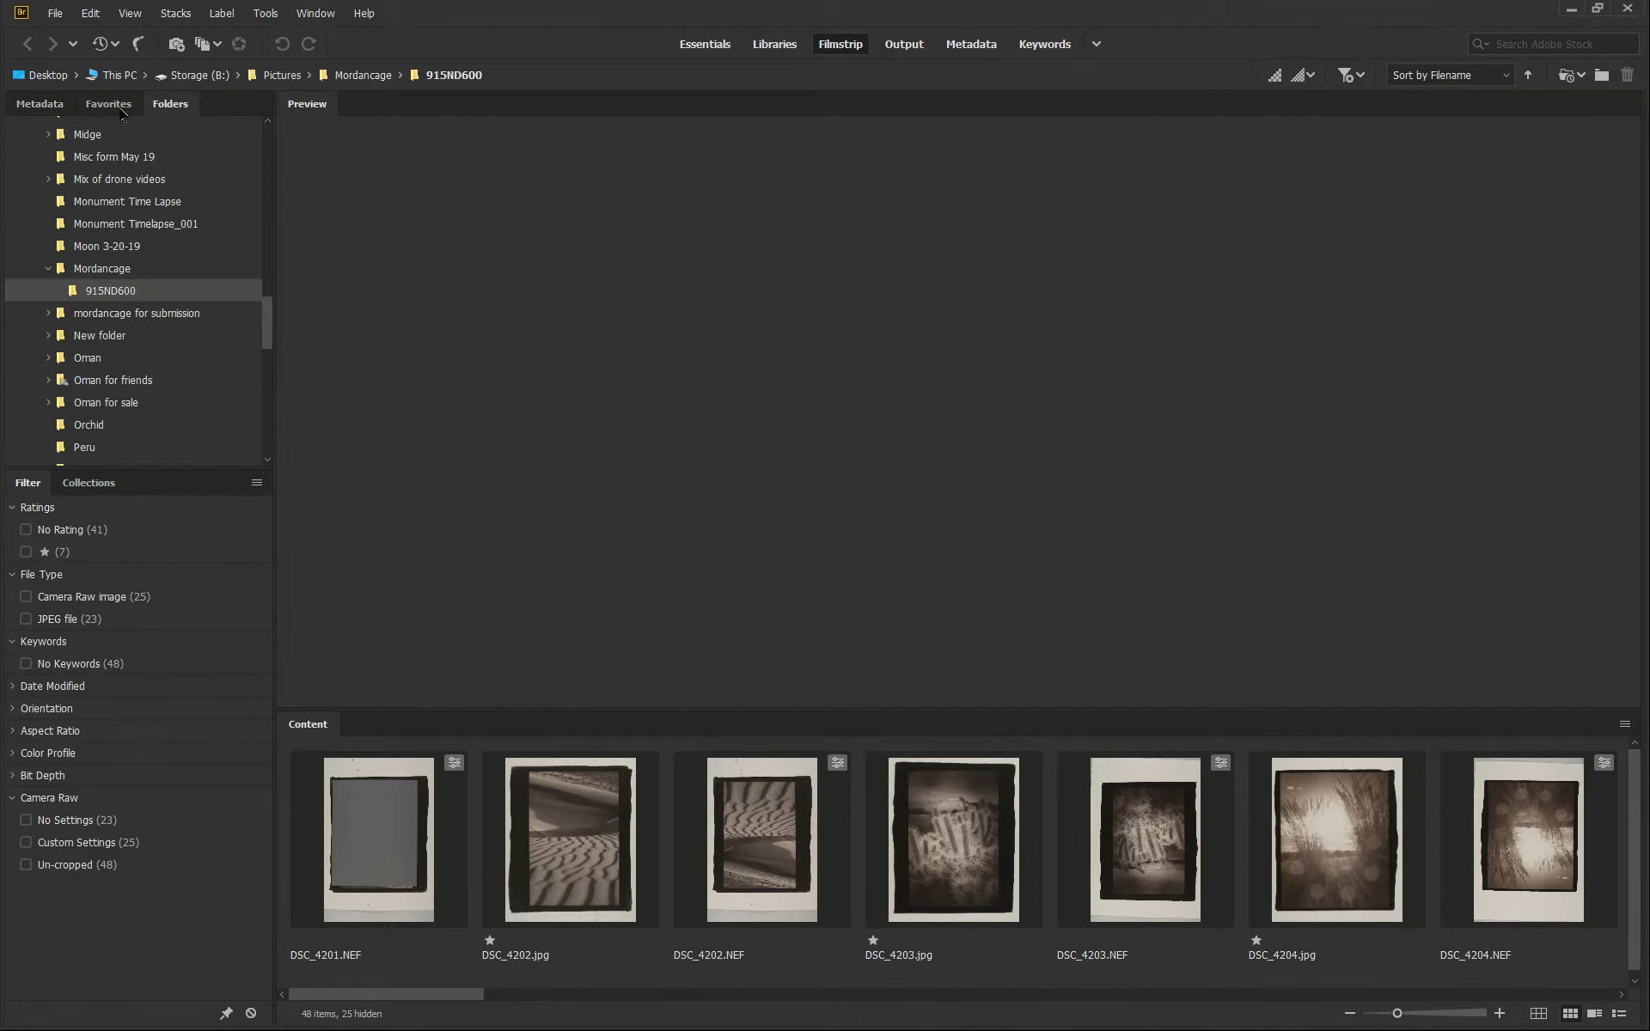
pyautogui.click(121, 110)
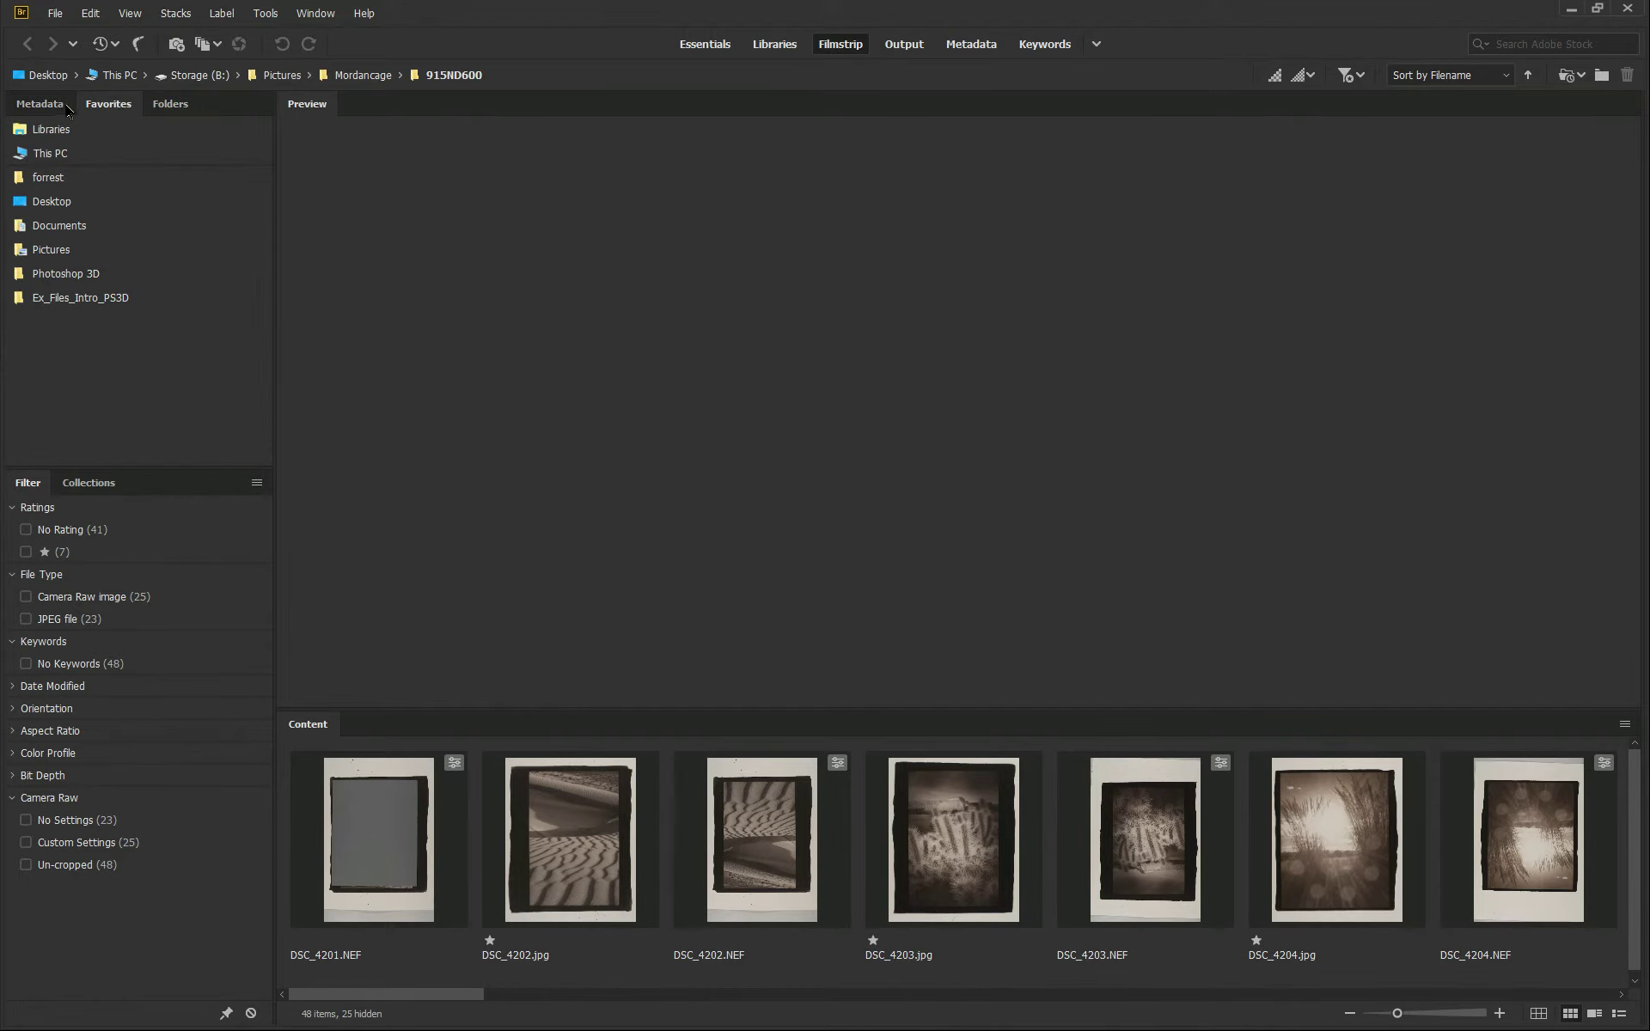
pyautogui.click(67, 109)
# Step: Hide and restore the Metadata panel, and view the metadata of DSC_4202.jpg
pyautogui.click(317, 14)
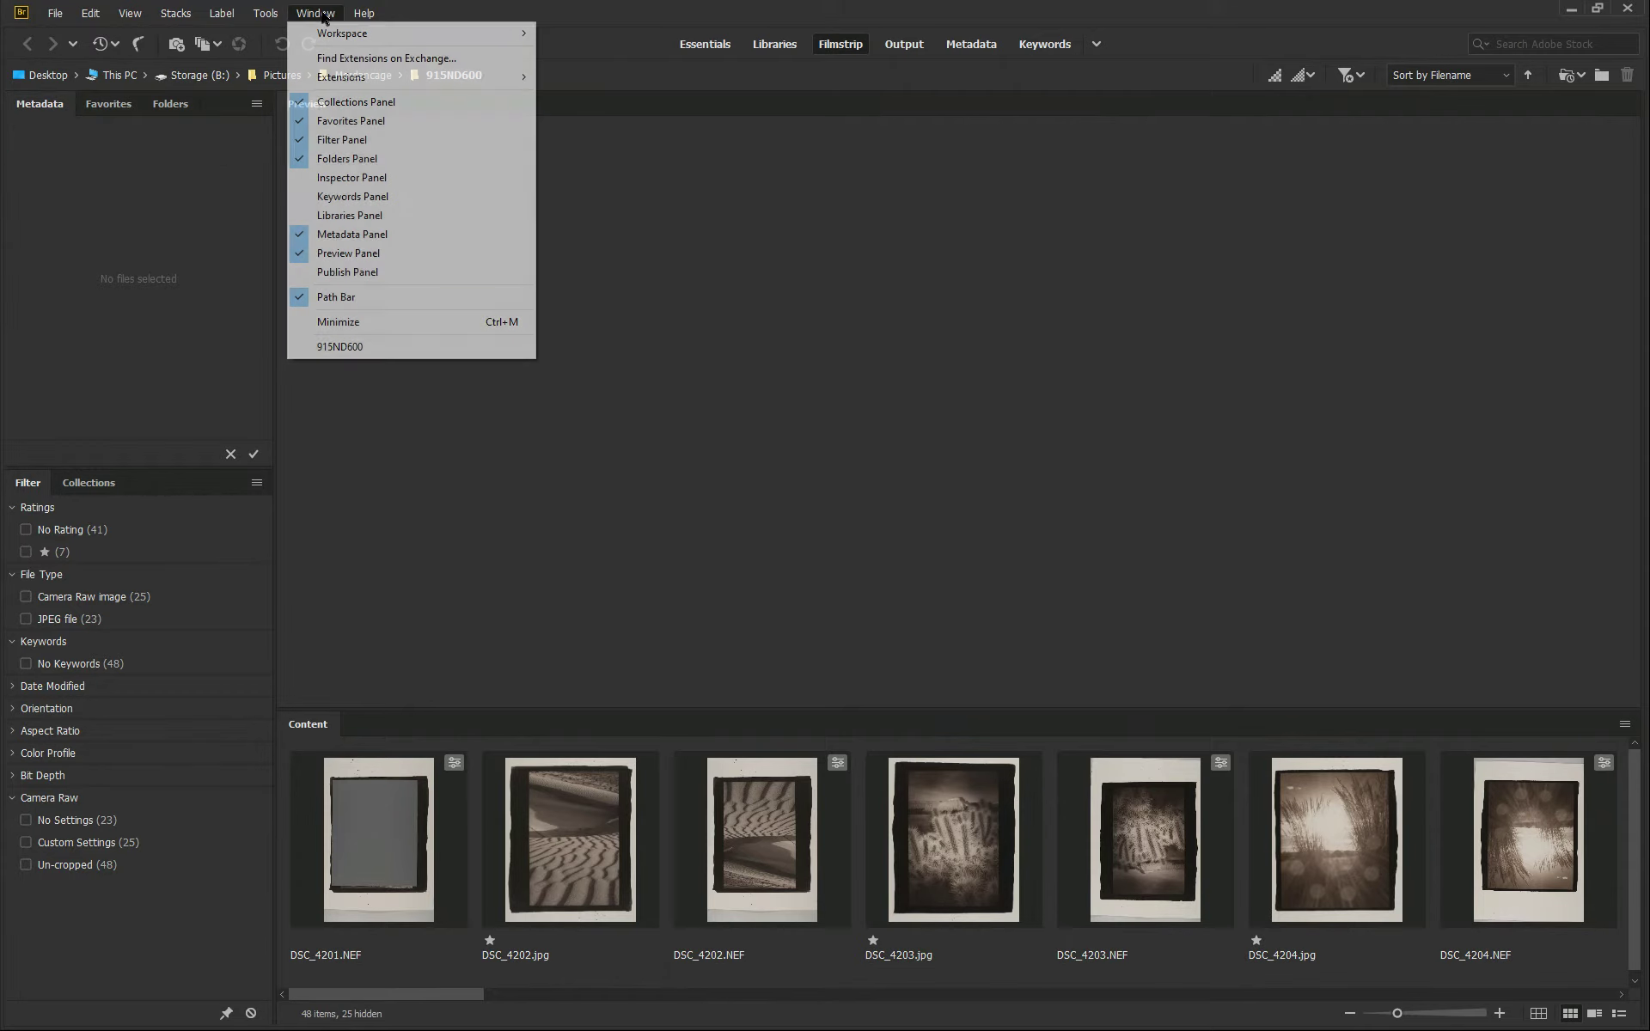
pyautogui.click(303, 235)
pyautogui.click(320, 15)
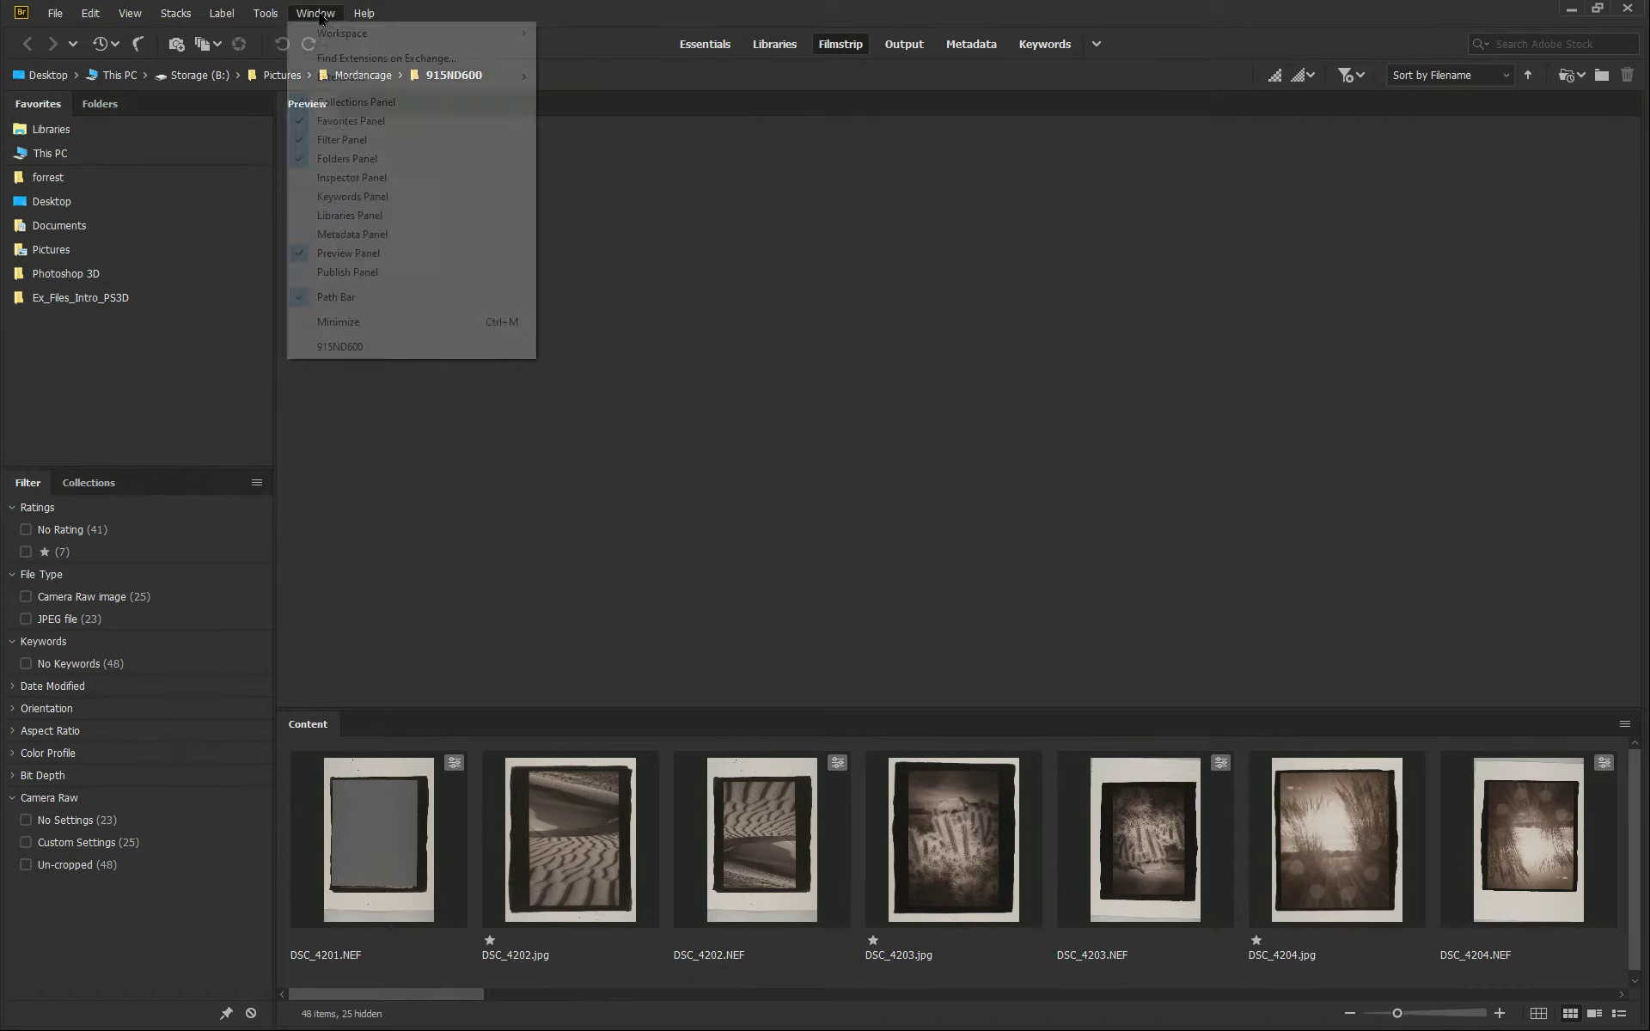
pyautogui.click(340, 235)
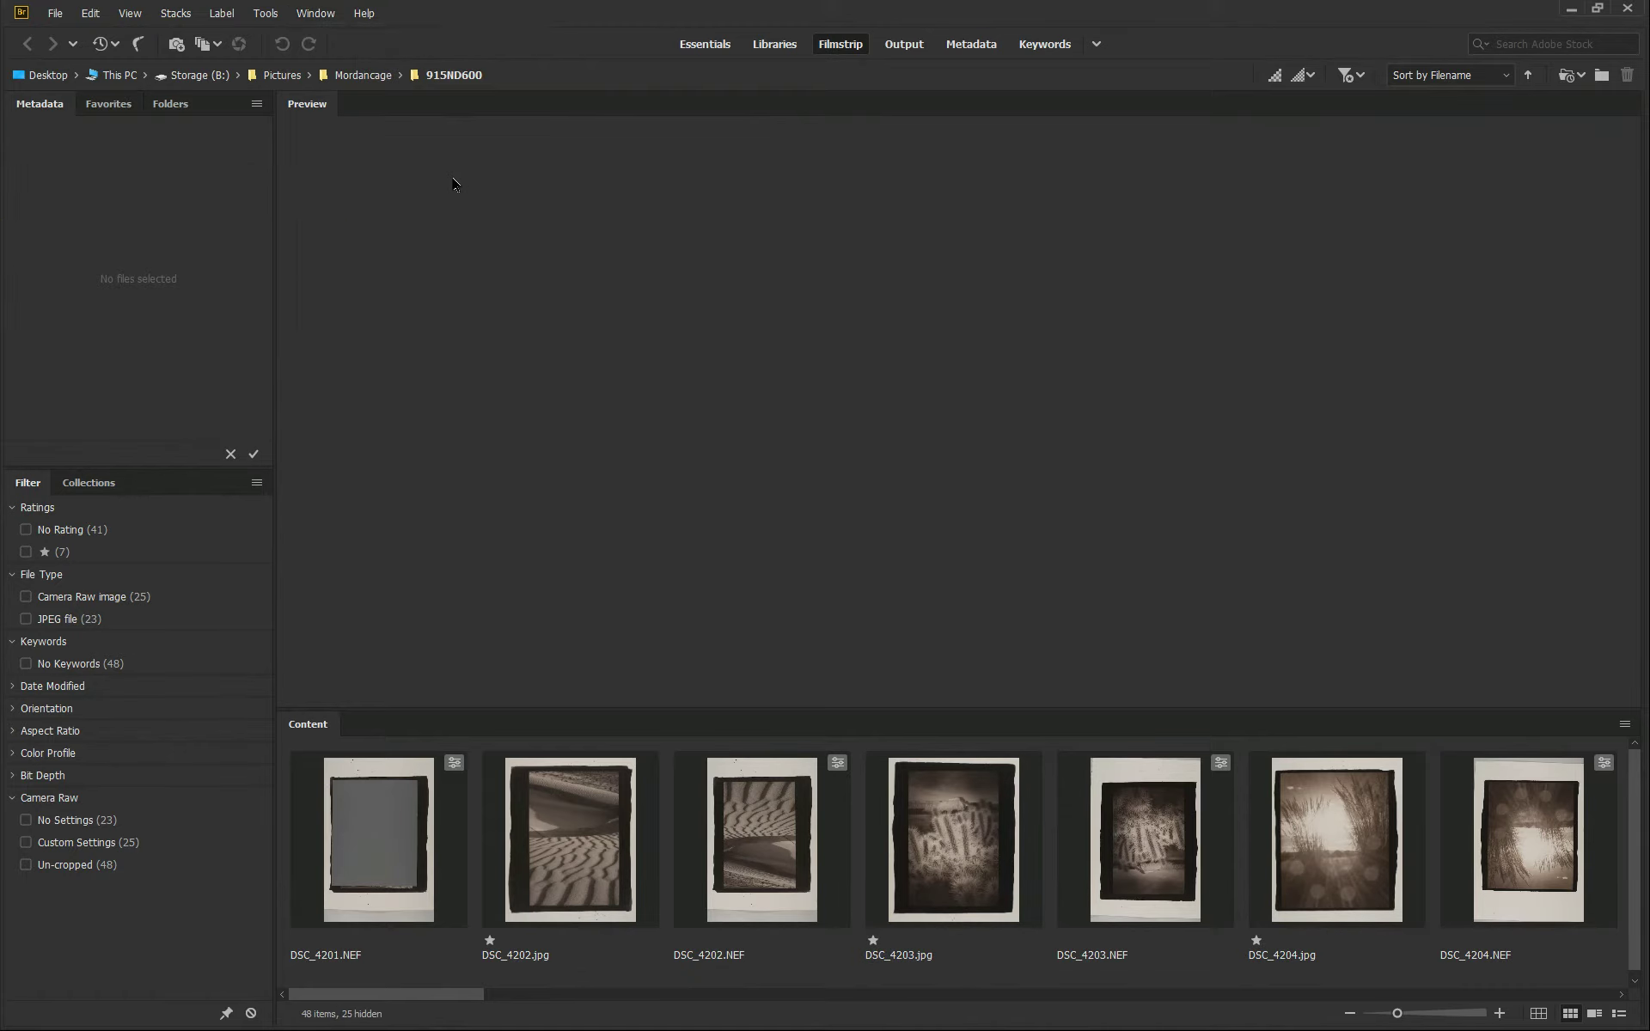
pyautogui.click(560, 809)
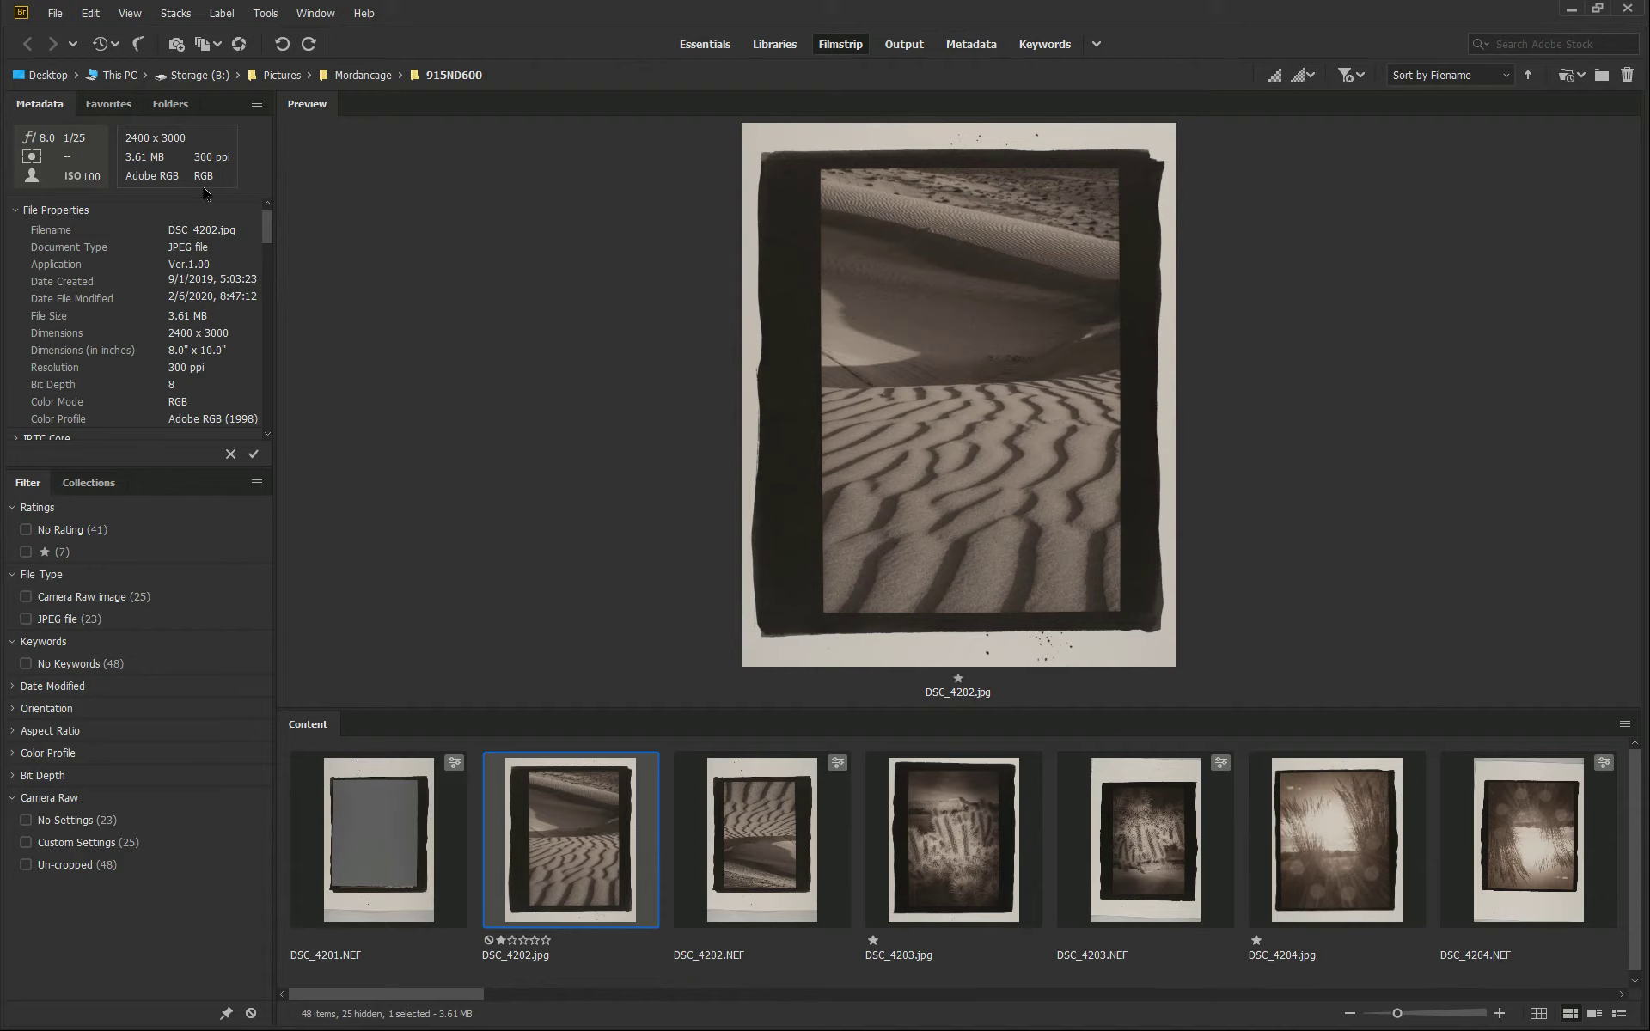
# Step: Browse the folder tree to the Desktop and open the Demo folder with the imported photos
pyautogui.click(160, 107)
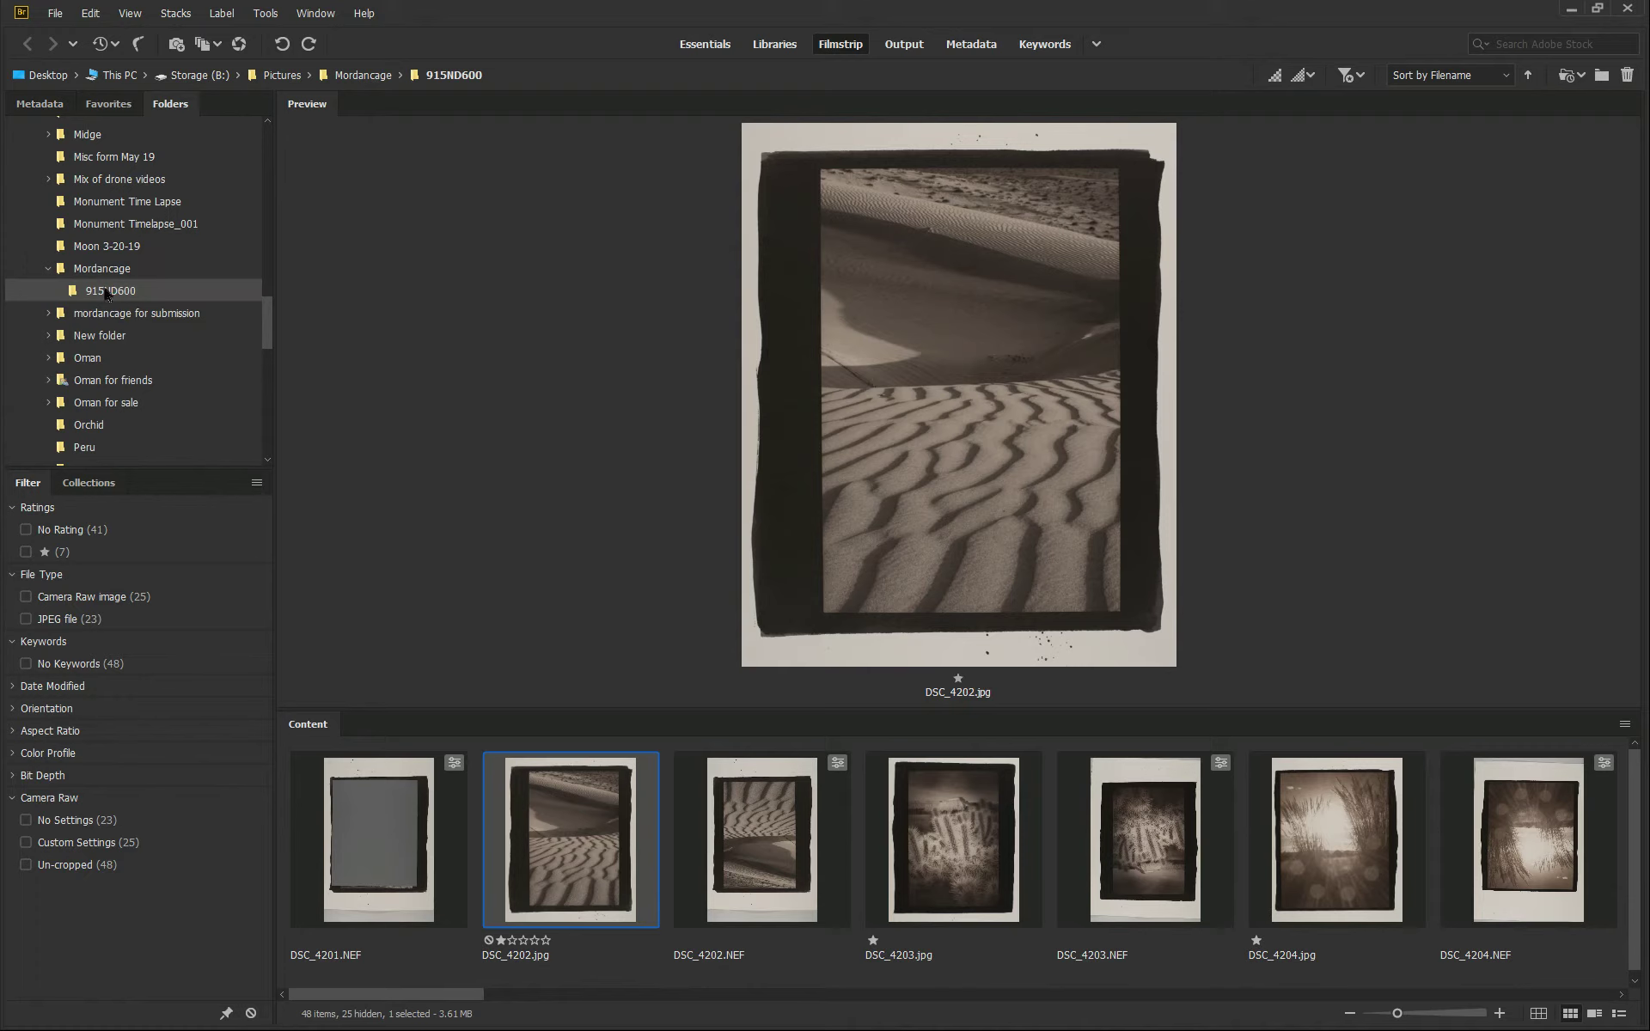
pyautogui.scroll(3, 116, 262)
pyautogui.scroll(20, 114, 262)
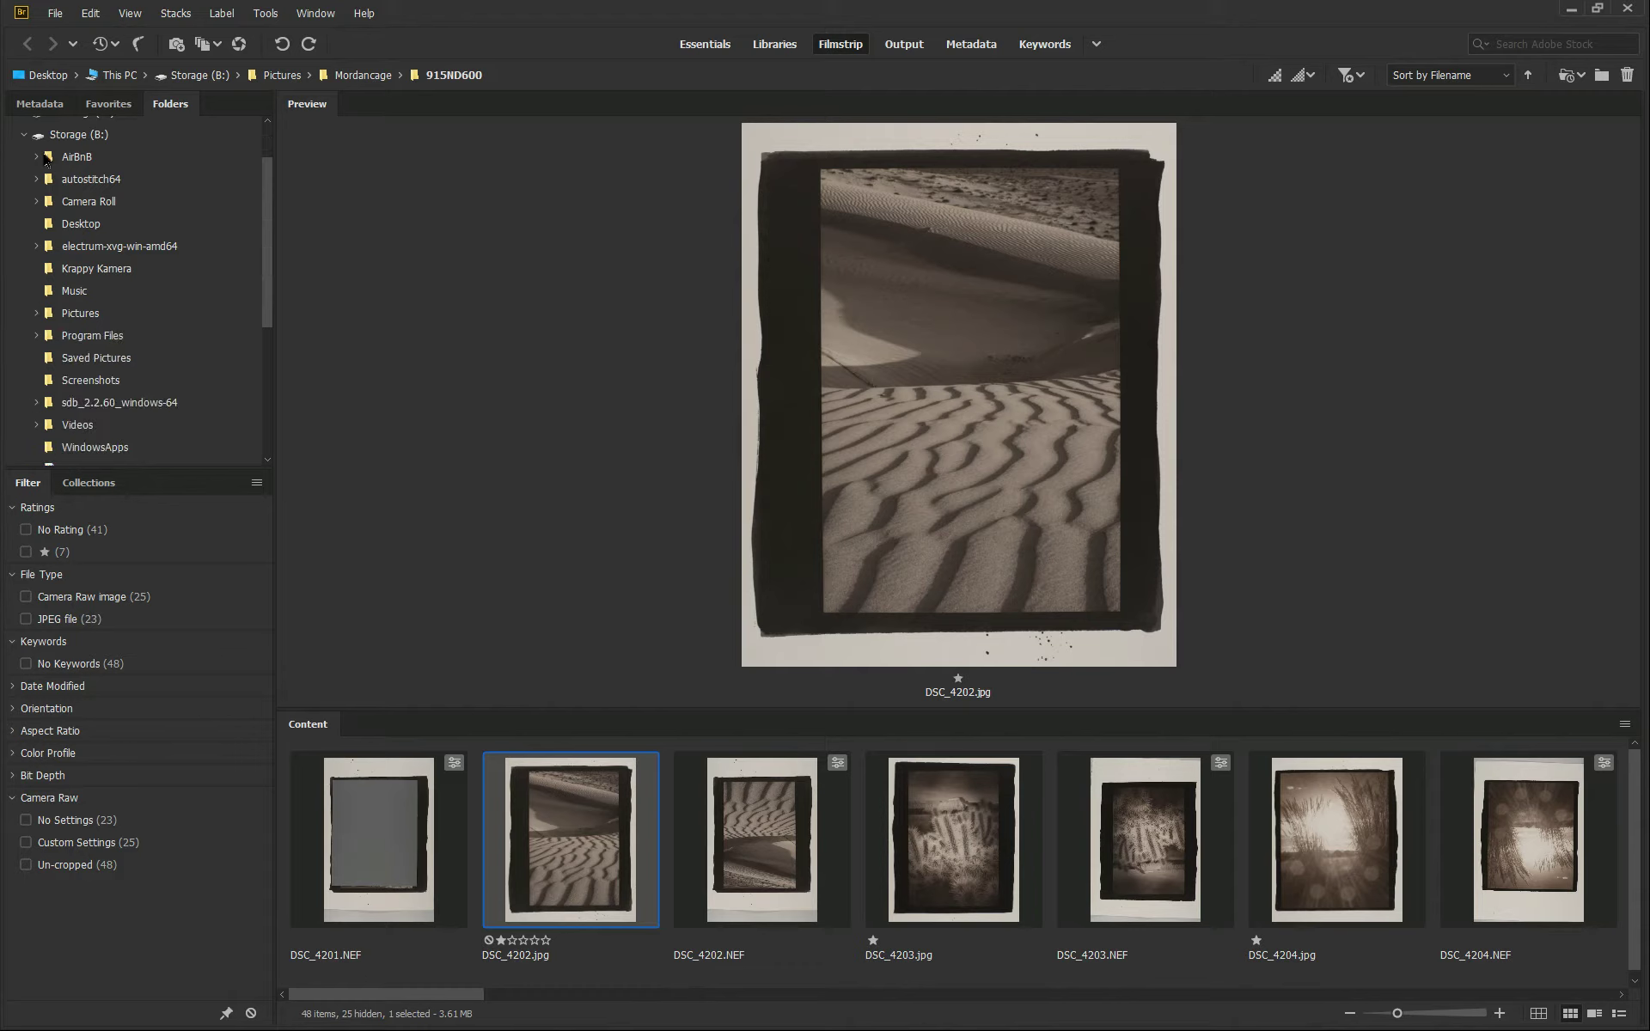
pyautogui.click(24, 135)
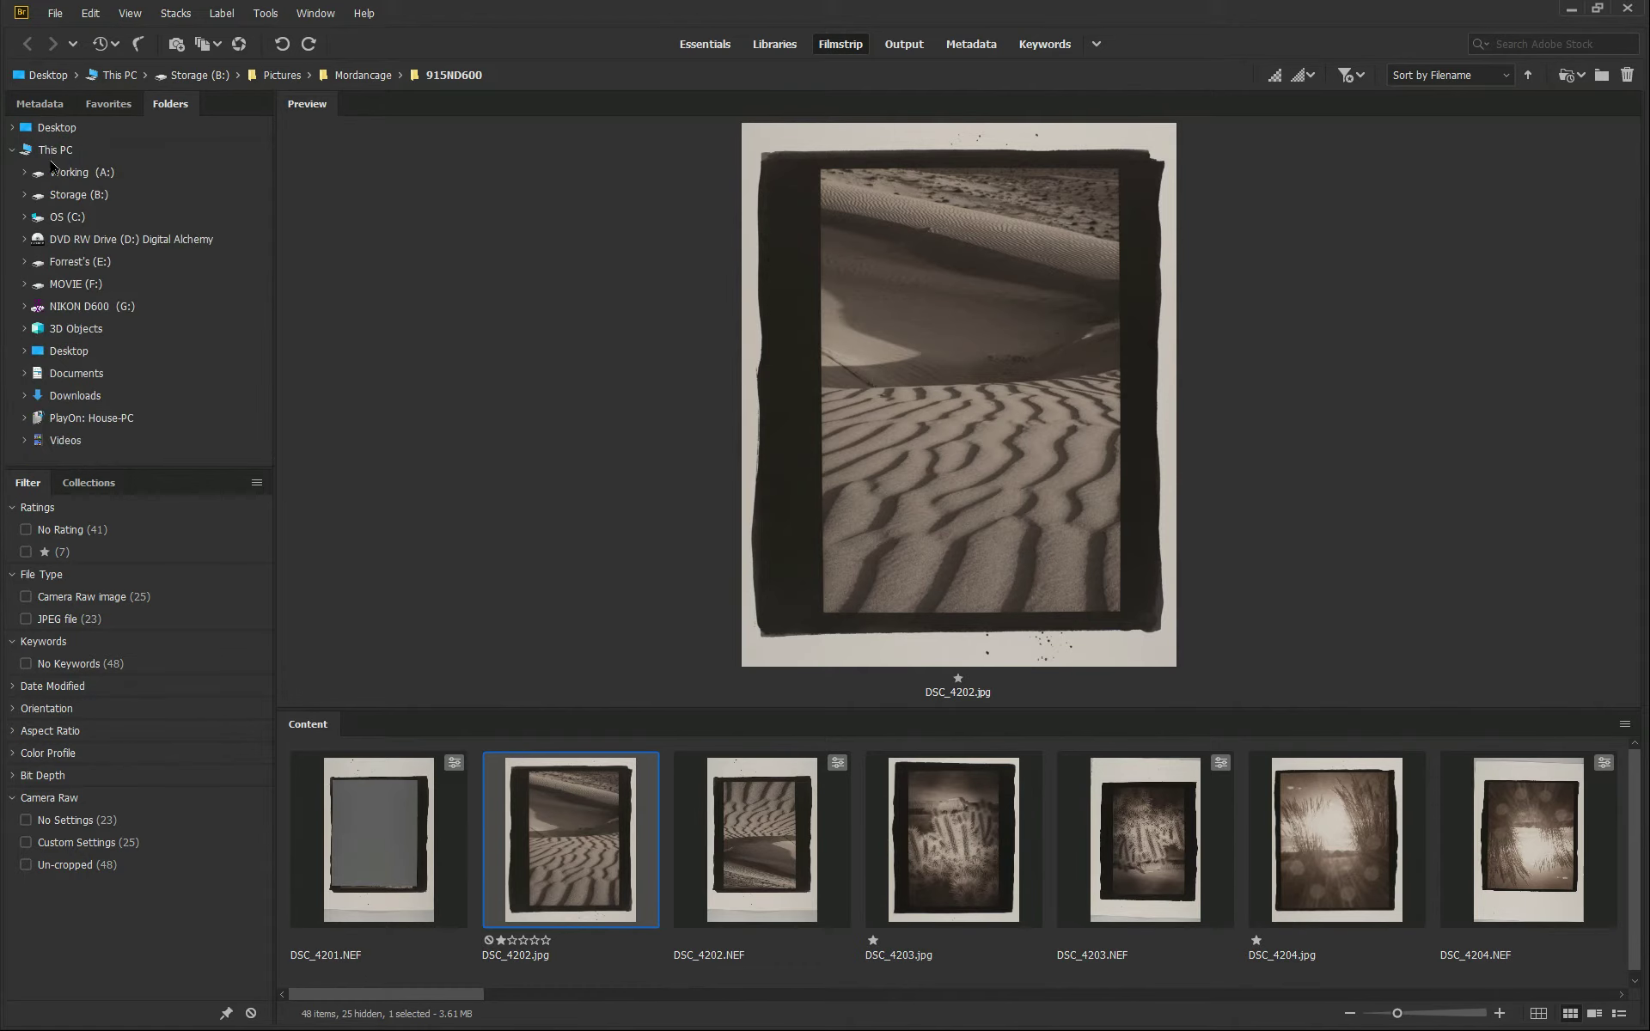
pyautogui.click(12, 128)
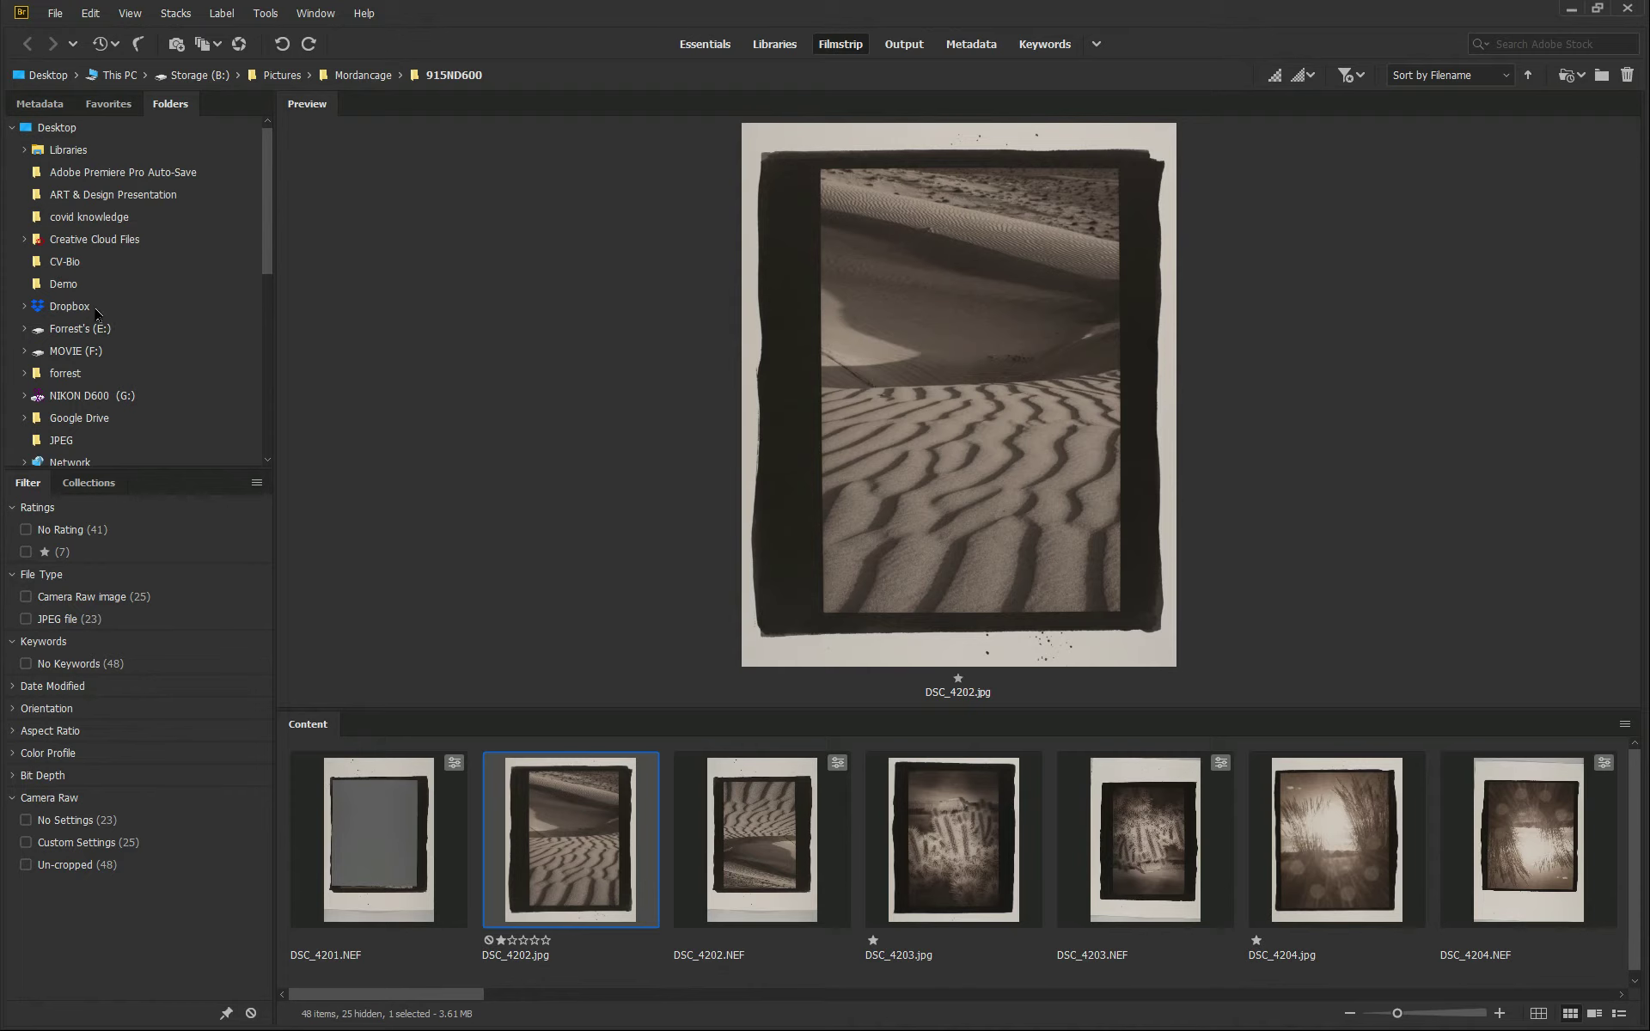
pyautogui.click(60, 285)
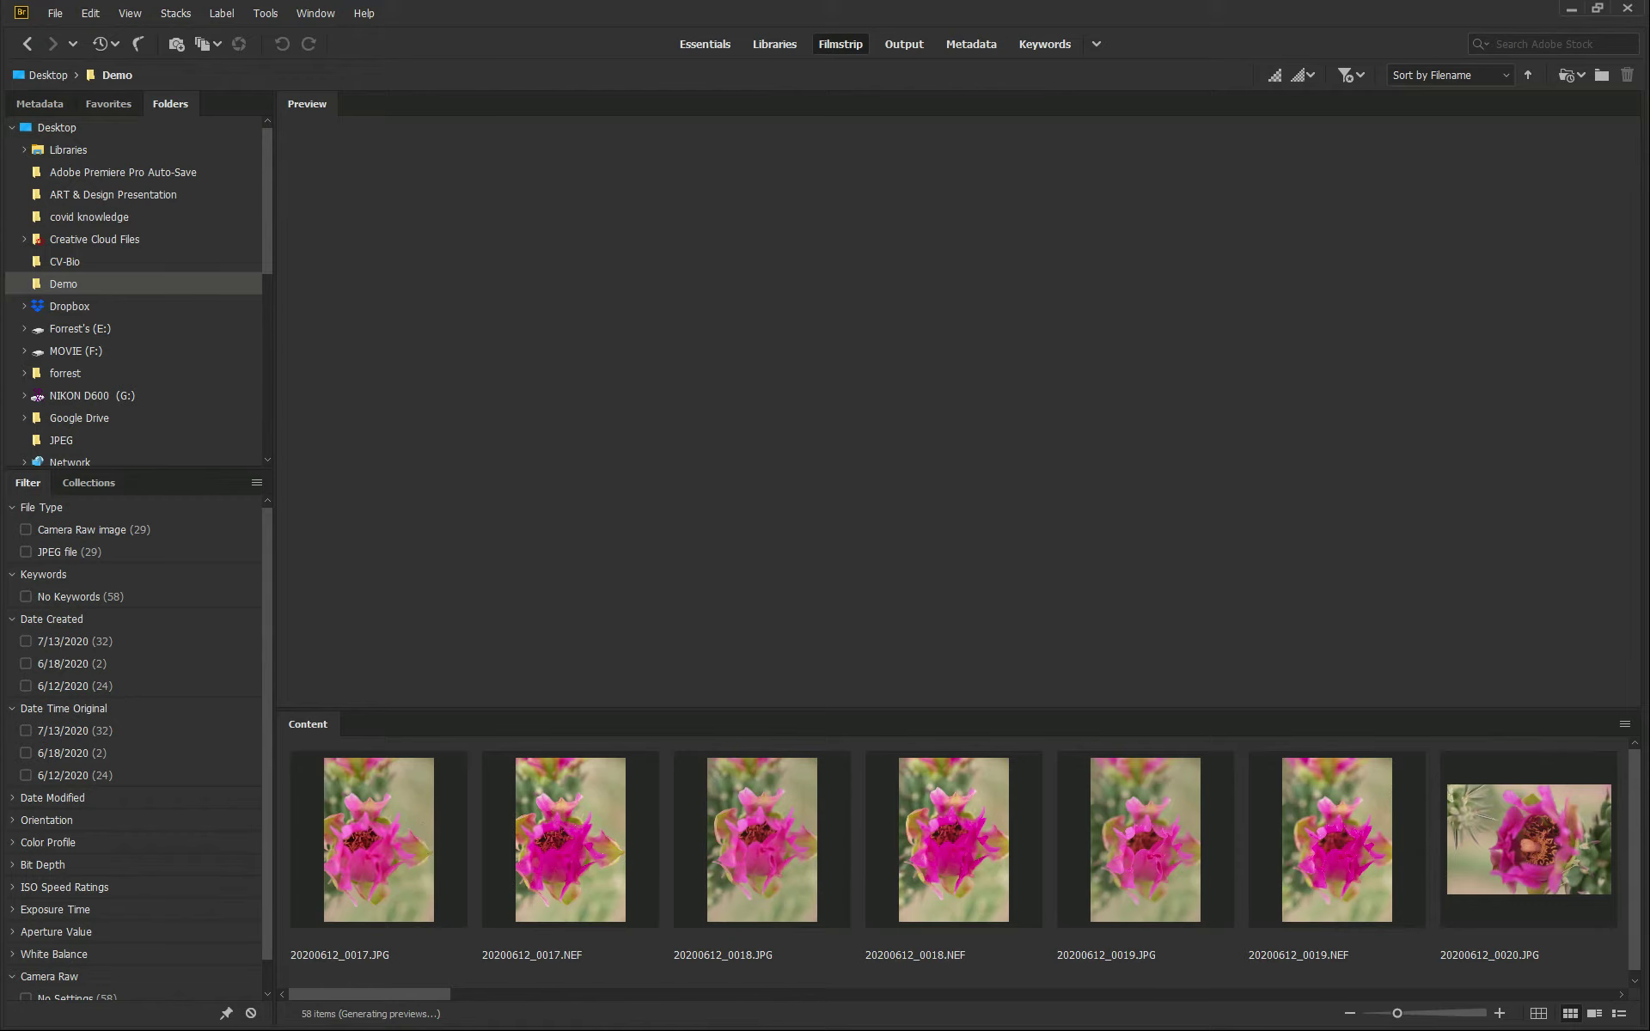
# Step: Try filtering the Demo folder by Camera Raw images, and replace that filter with JPEG files only
pyautogui.moveTo(437, 999); pyautogui.dragTo(97, 946)
pyautogui.click(26, 530)
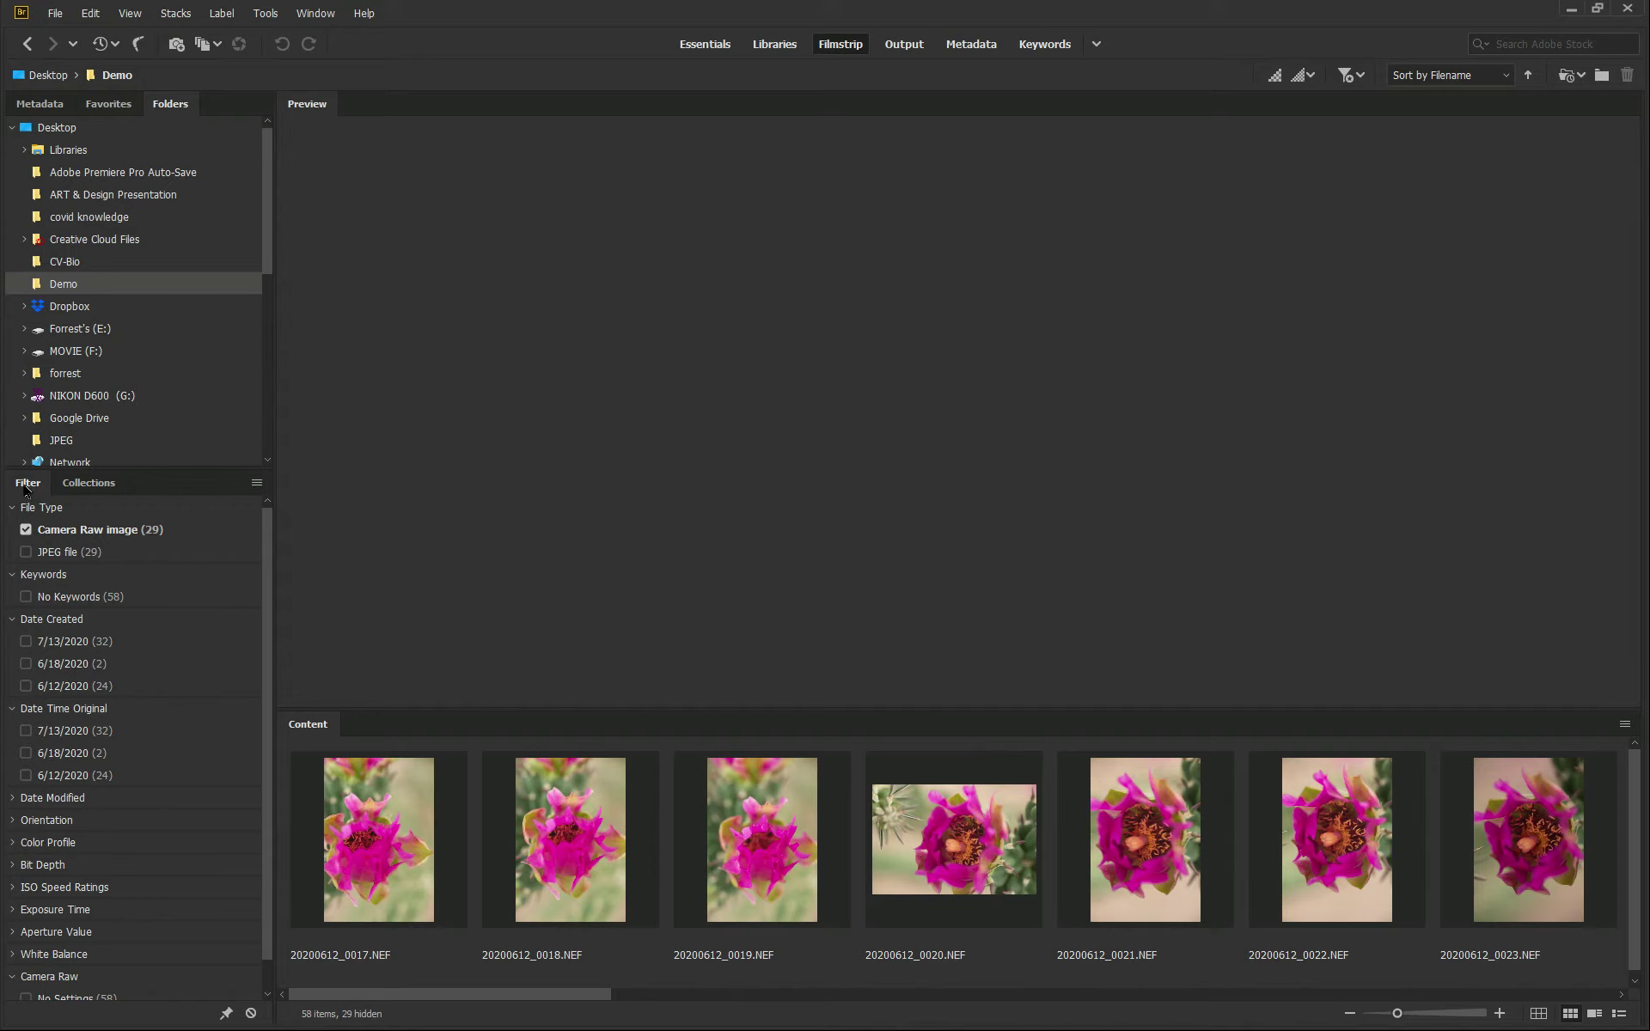
pyautogui.click(26, 531)
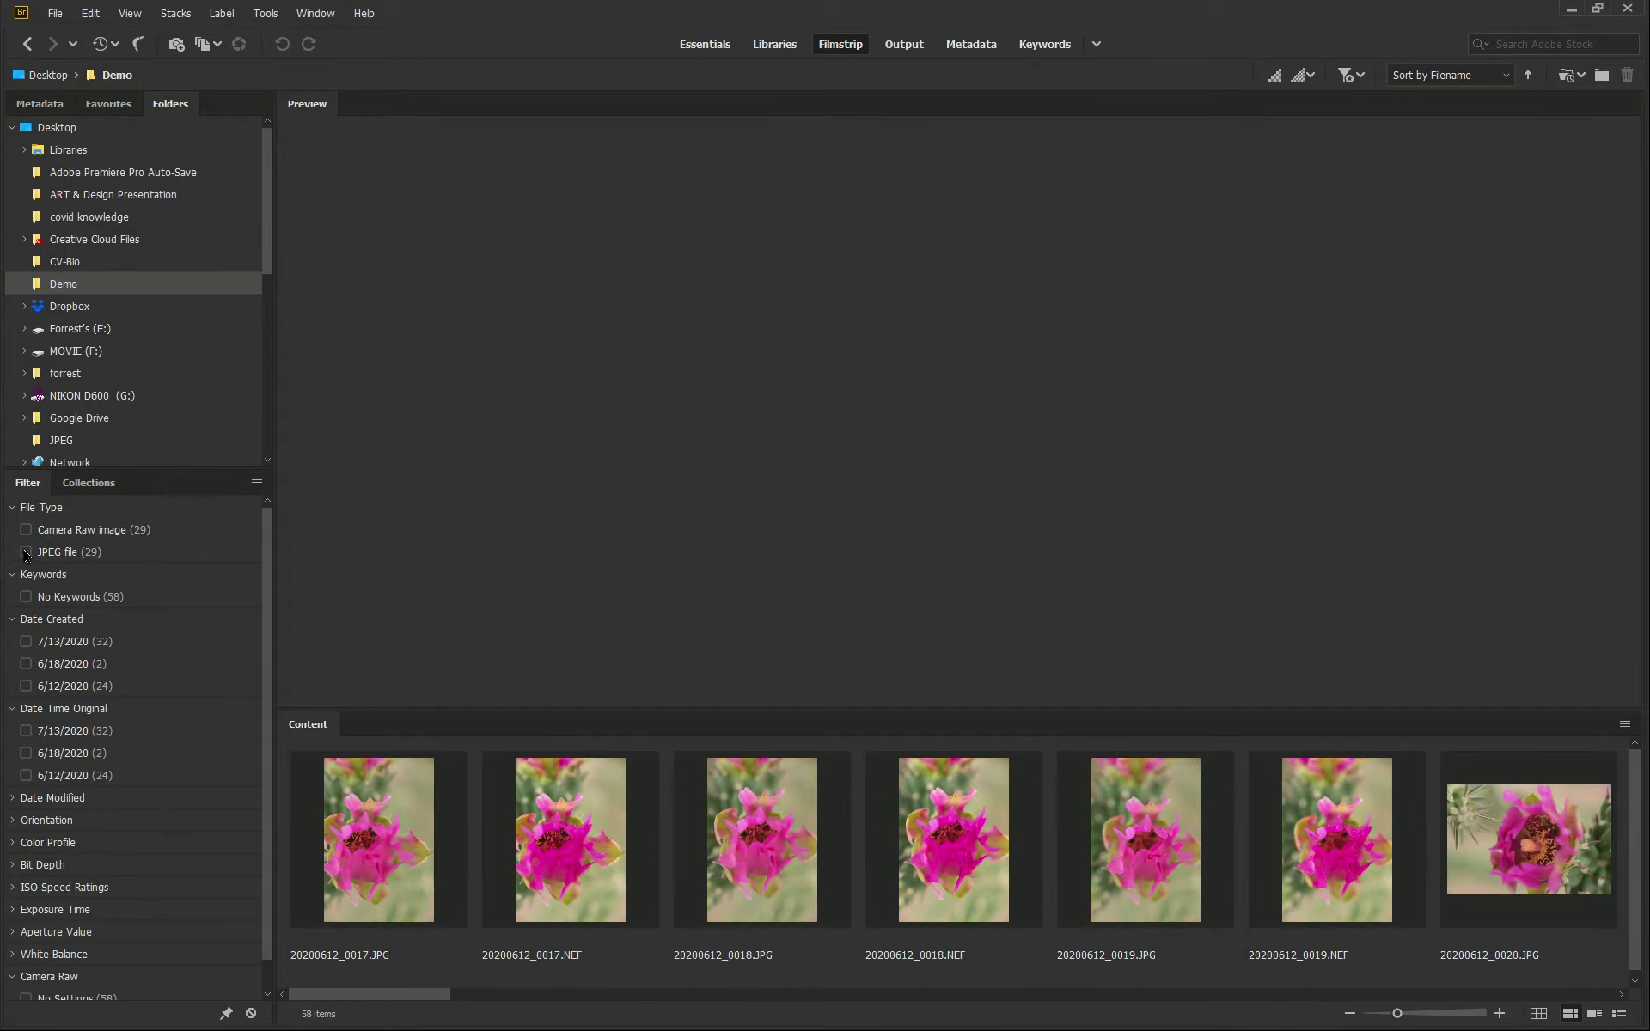
pyautogui.click(25, 553)
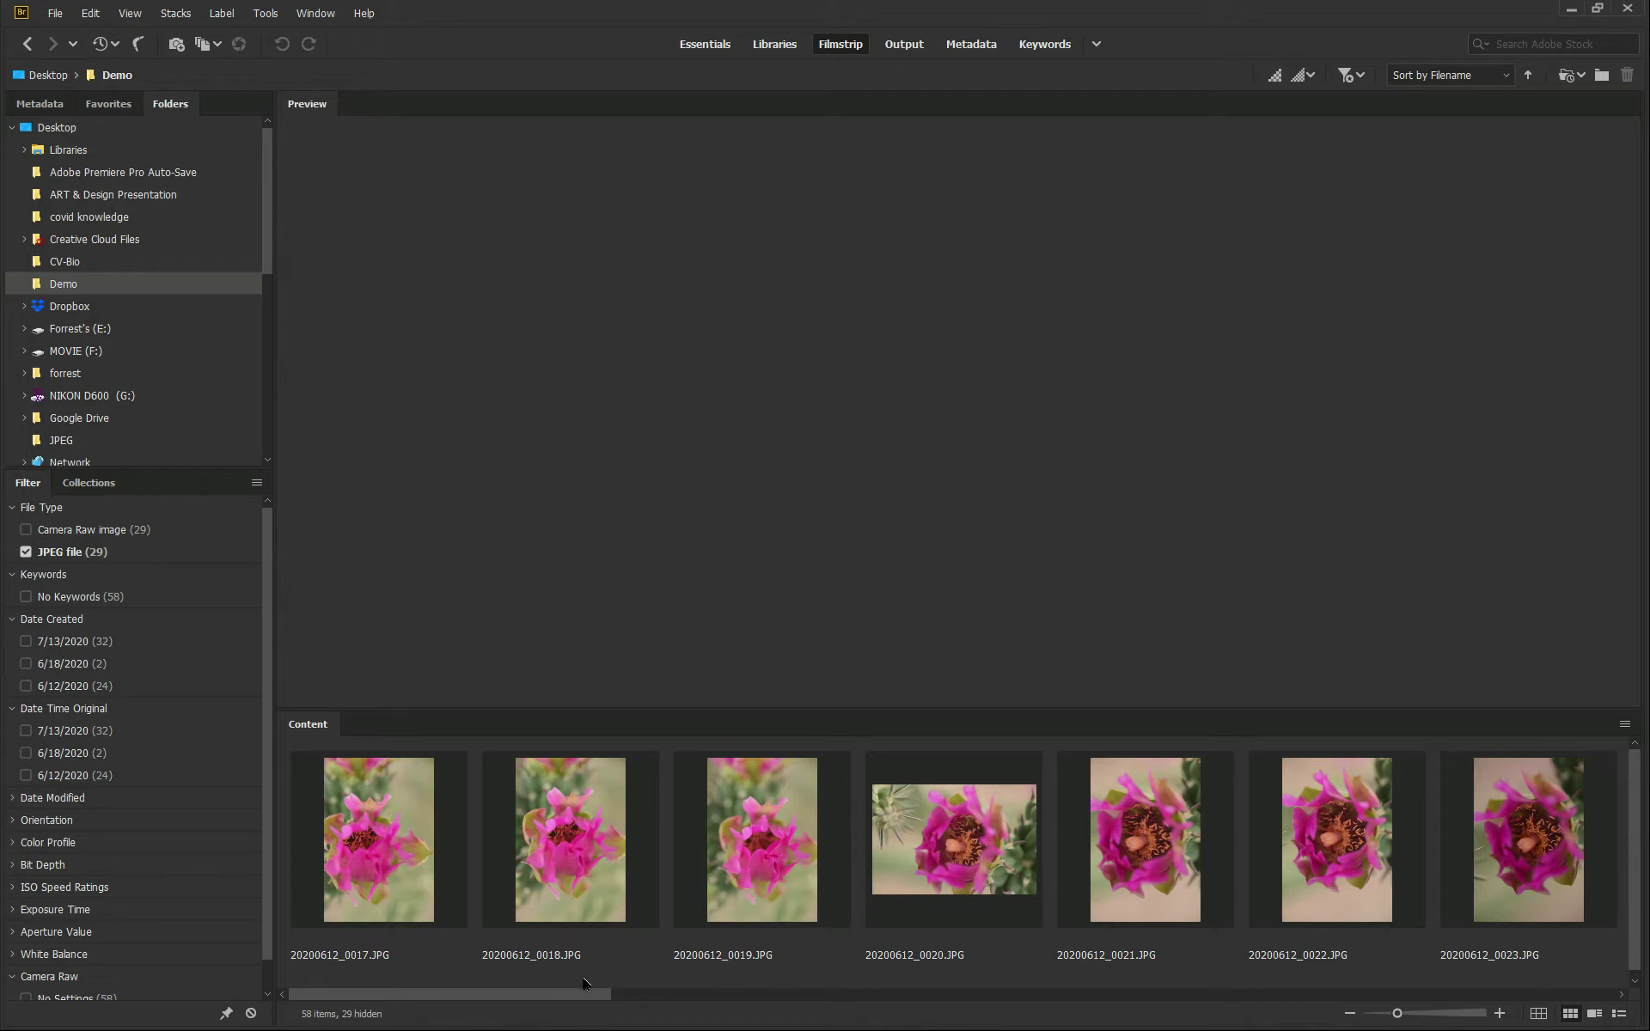
# Step: Select all the filtered JPEG photos and send them to Photoshop's Image Processor
pyautogui.click(390, 832)
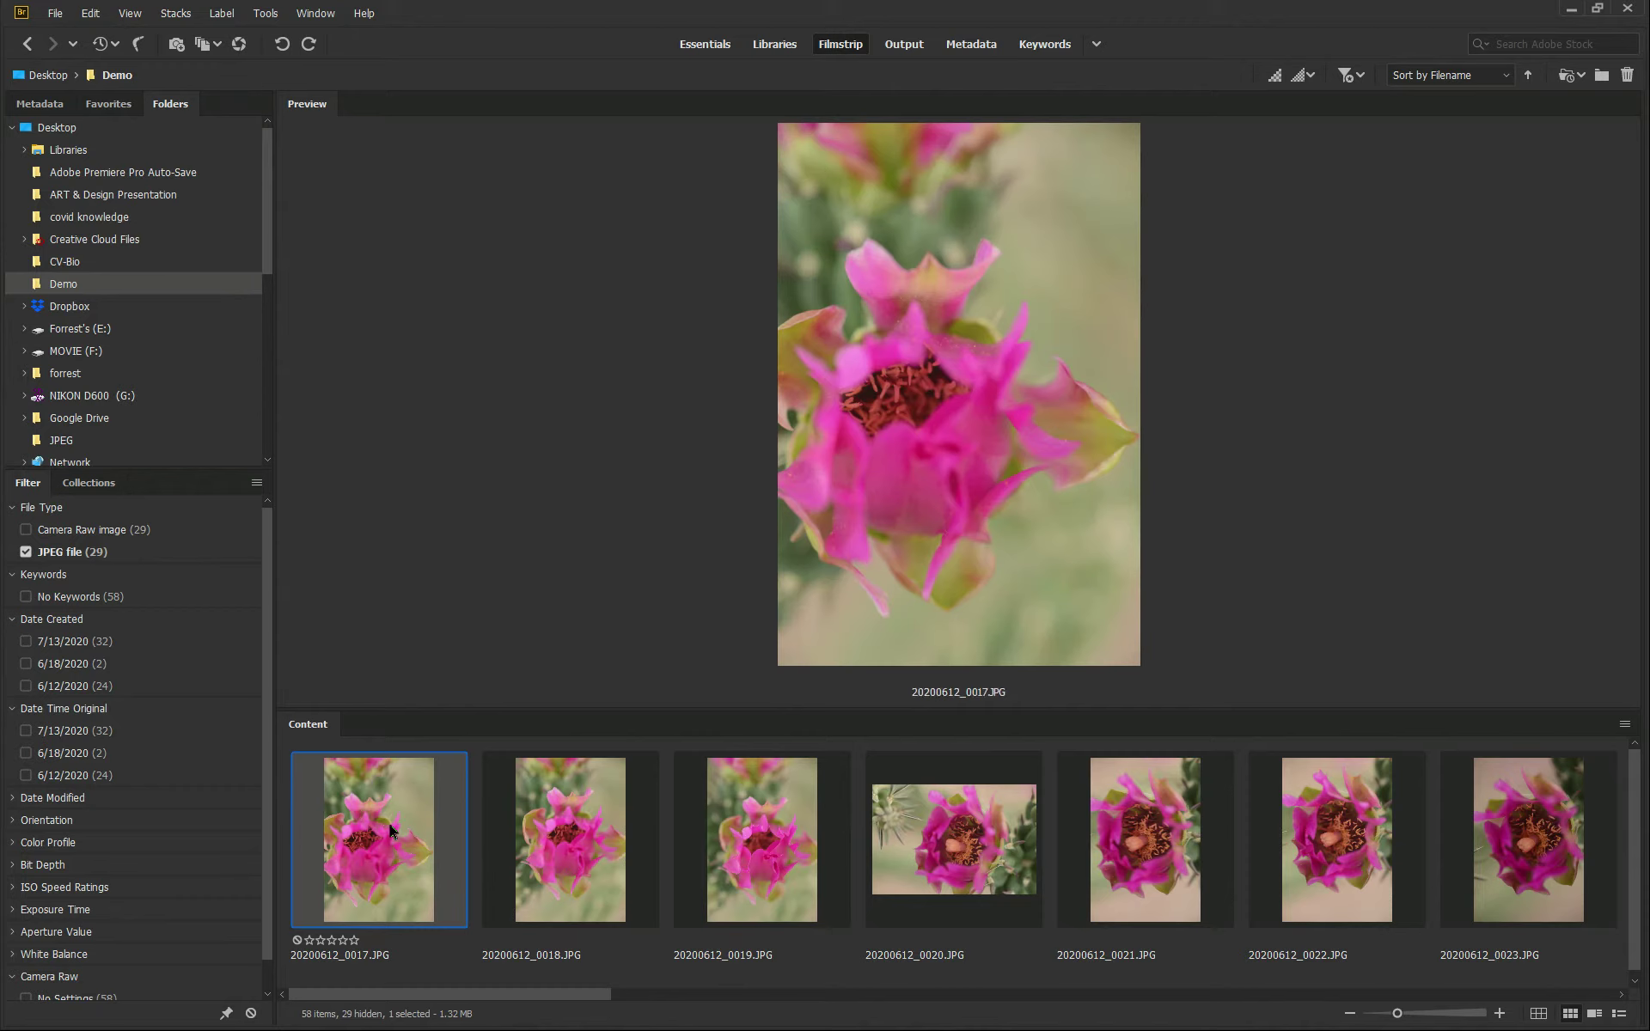
pyautogui.hotkey('ctrl', 'a')
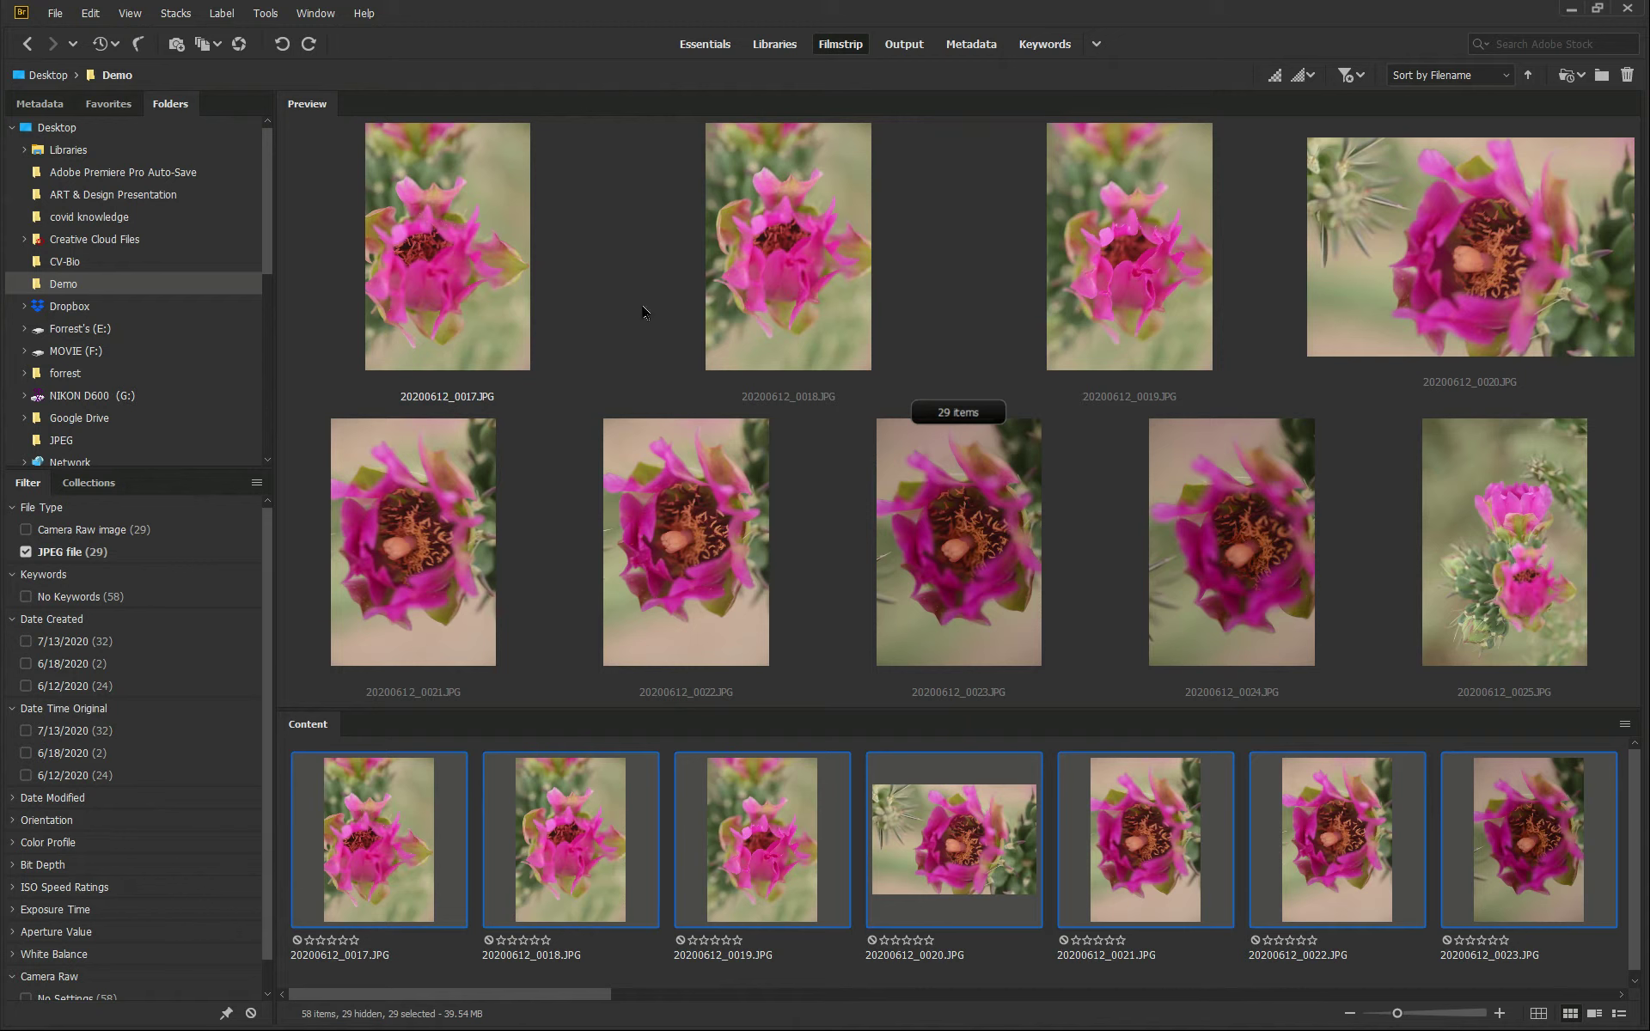
pyautogui.click(275, 19)
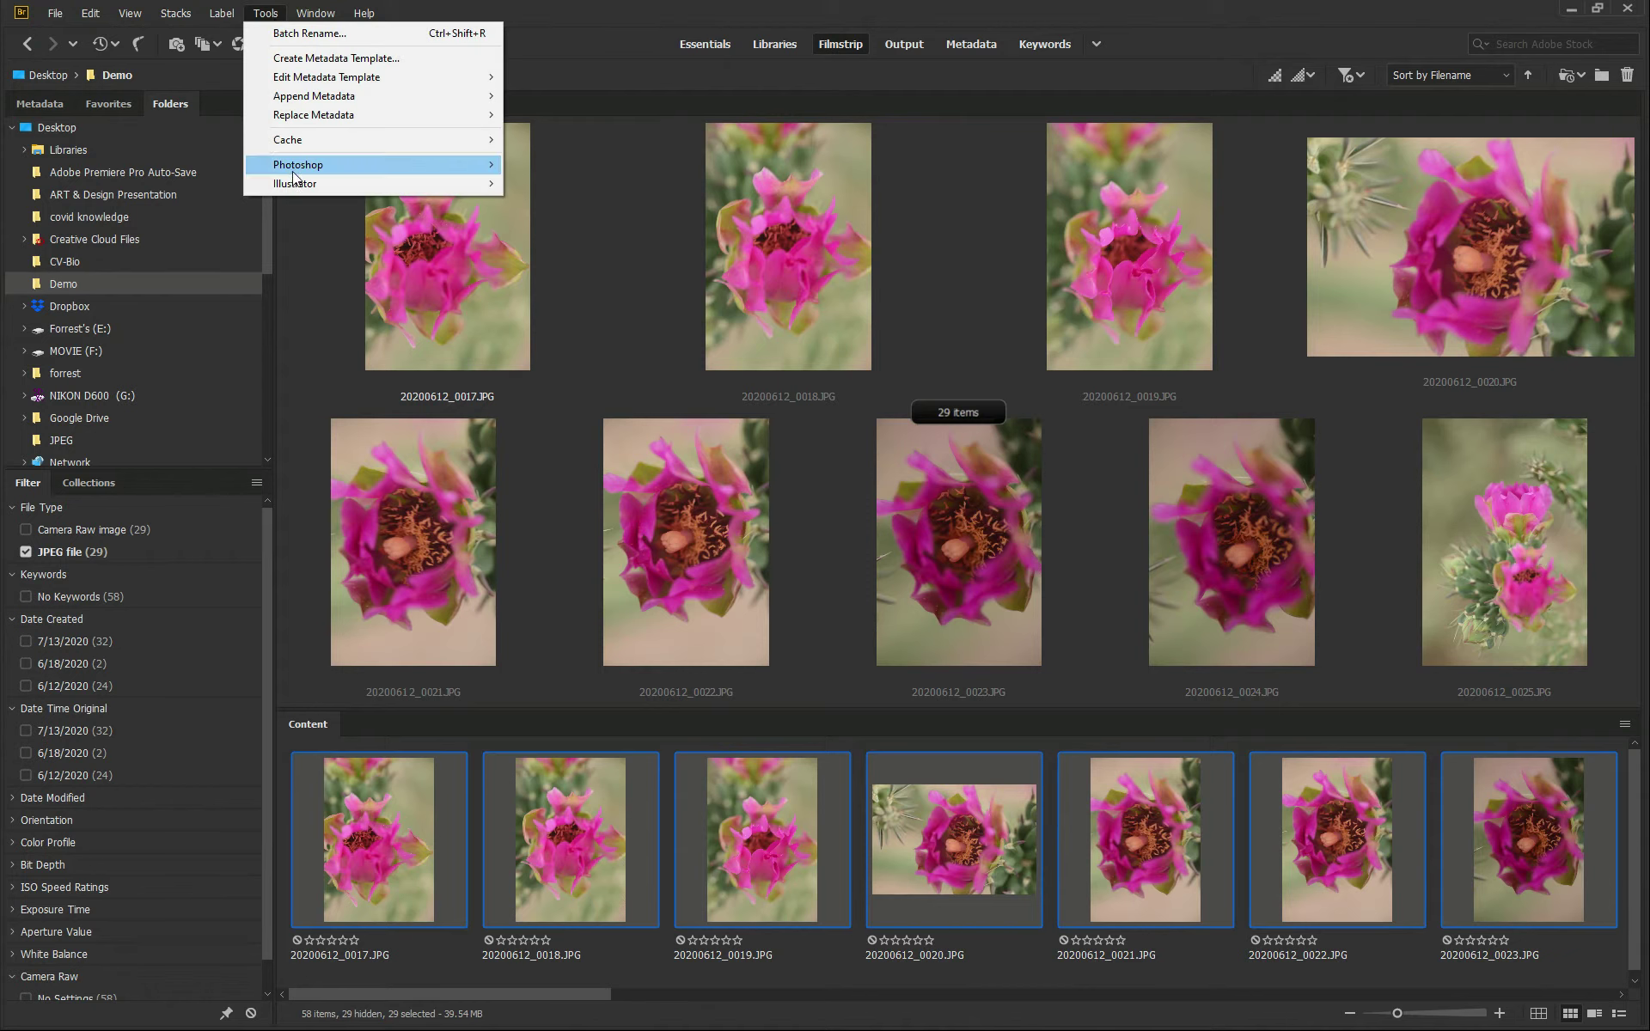
pyautogui.moveTo(293, 176)
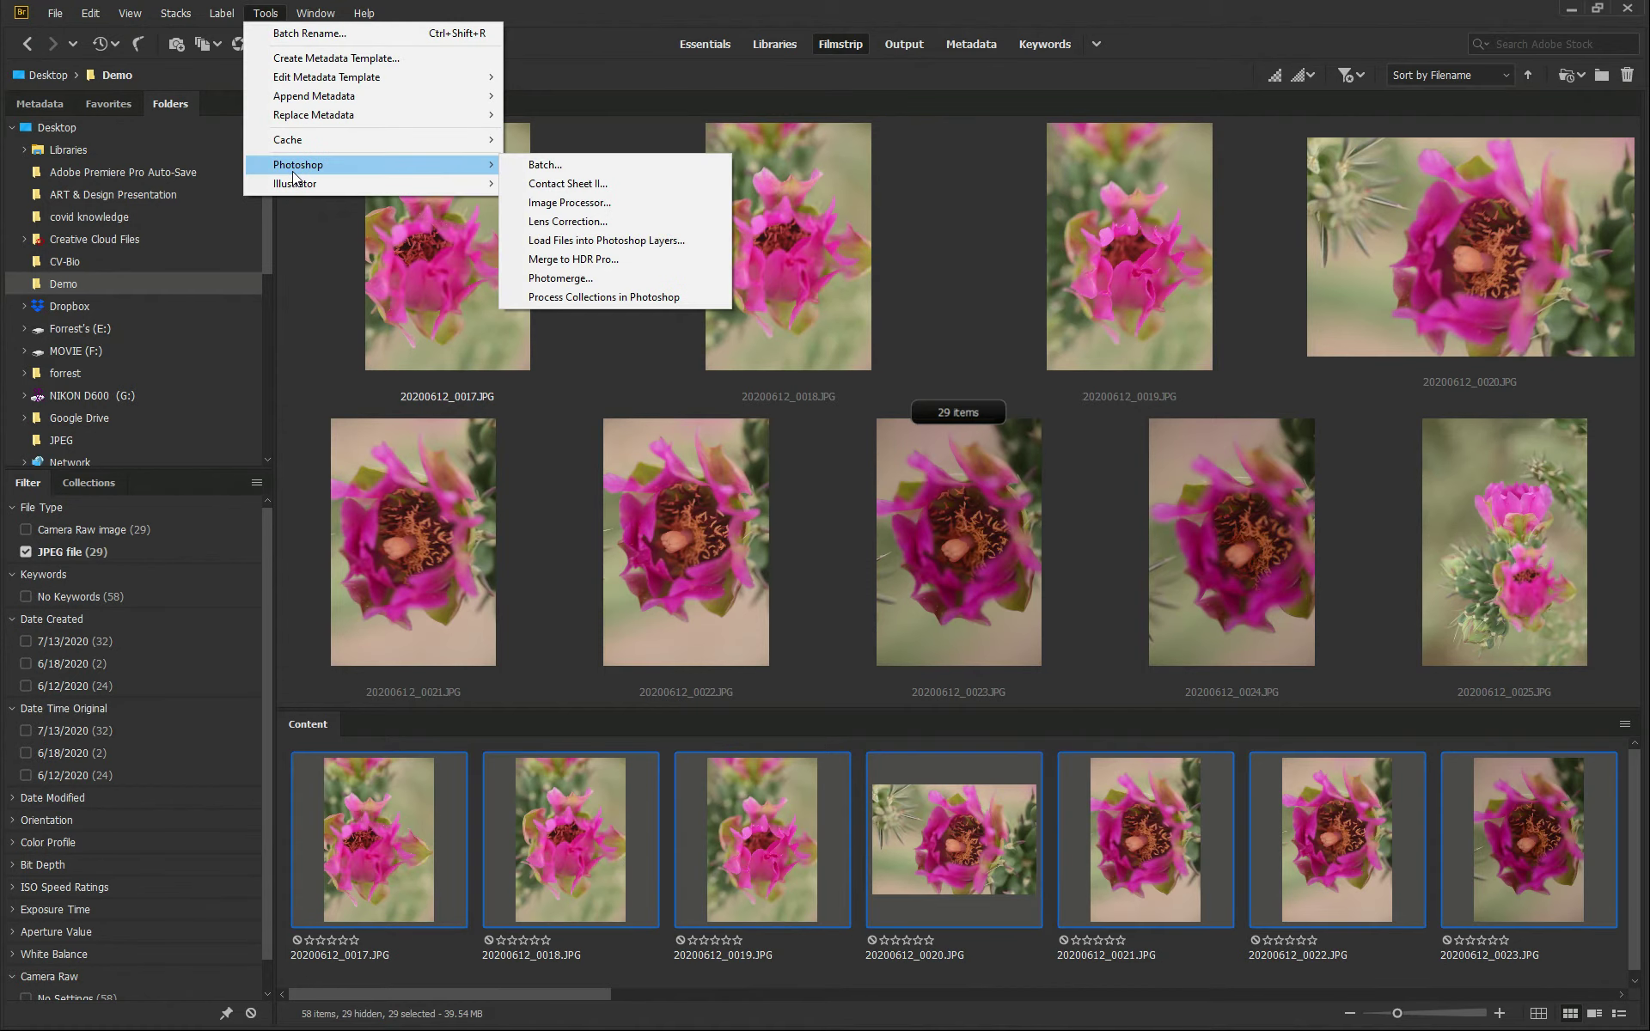
pyautogui.click(531, 203)
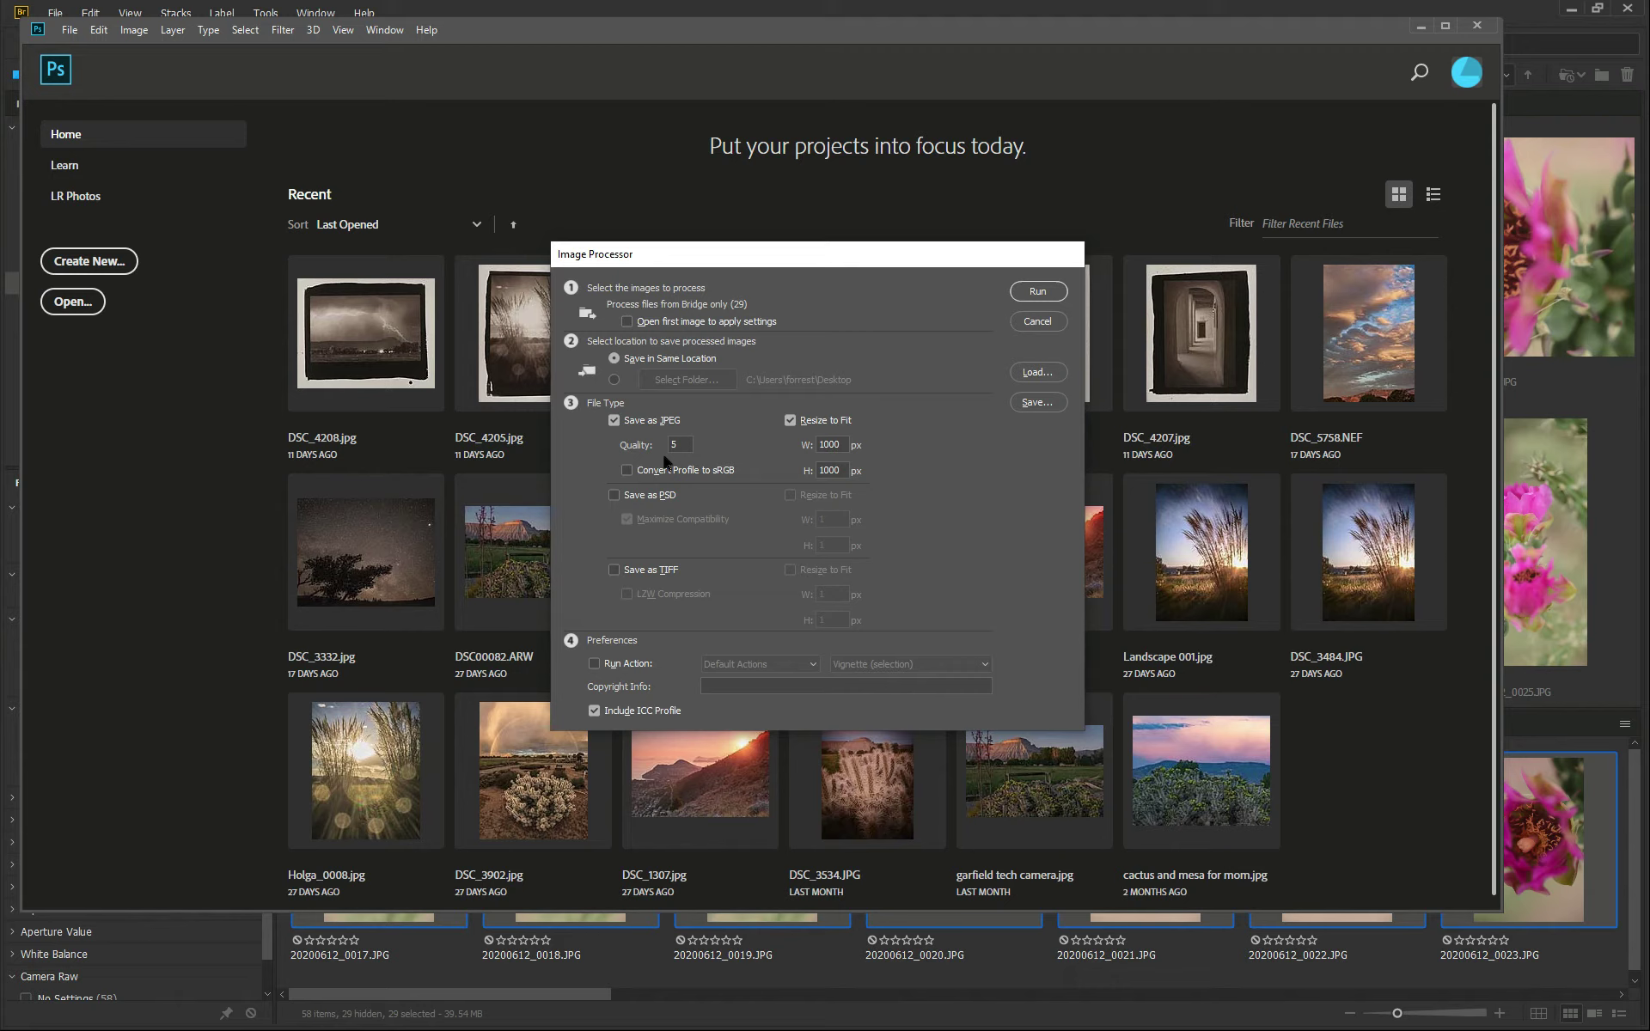
# Step: Keep the JPEG output resized to fit 1000 by 1000 px and run the Image Processor on the selected photos
pyautogui.click(790, 420)
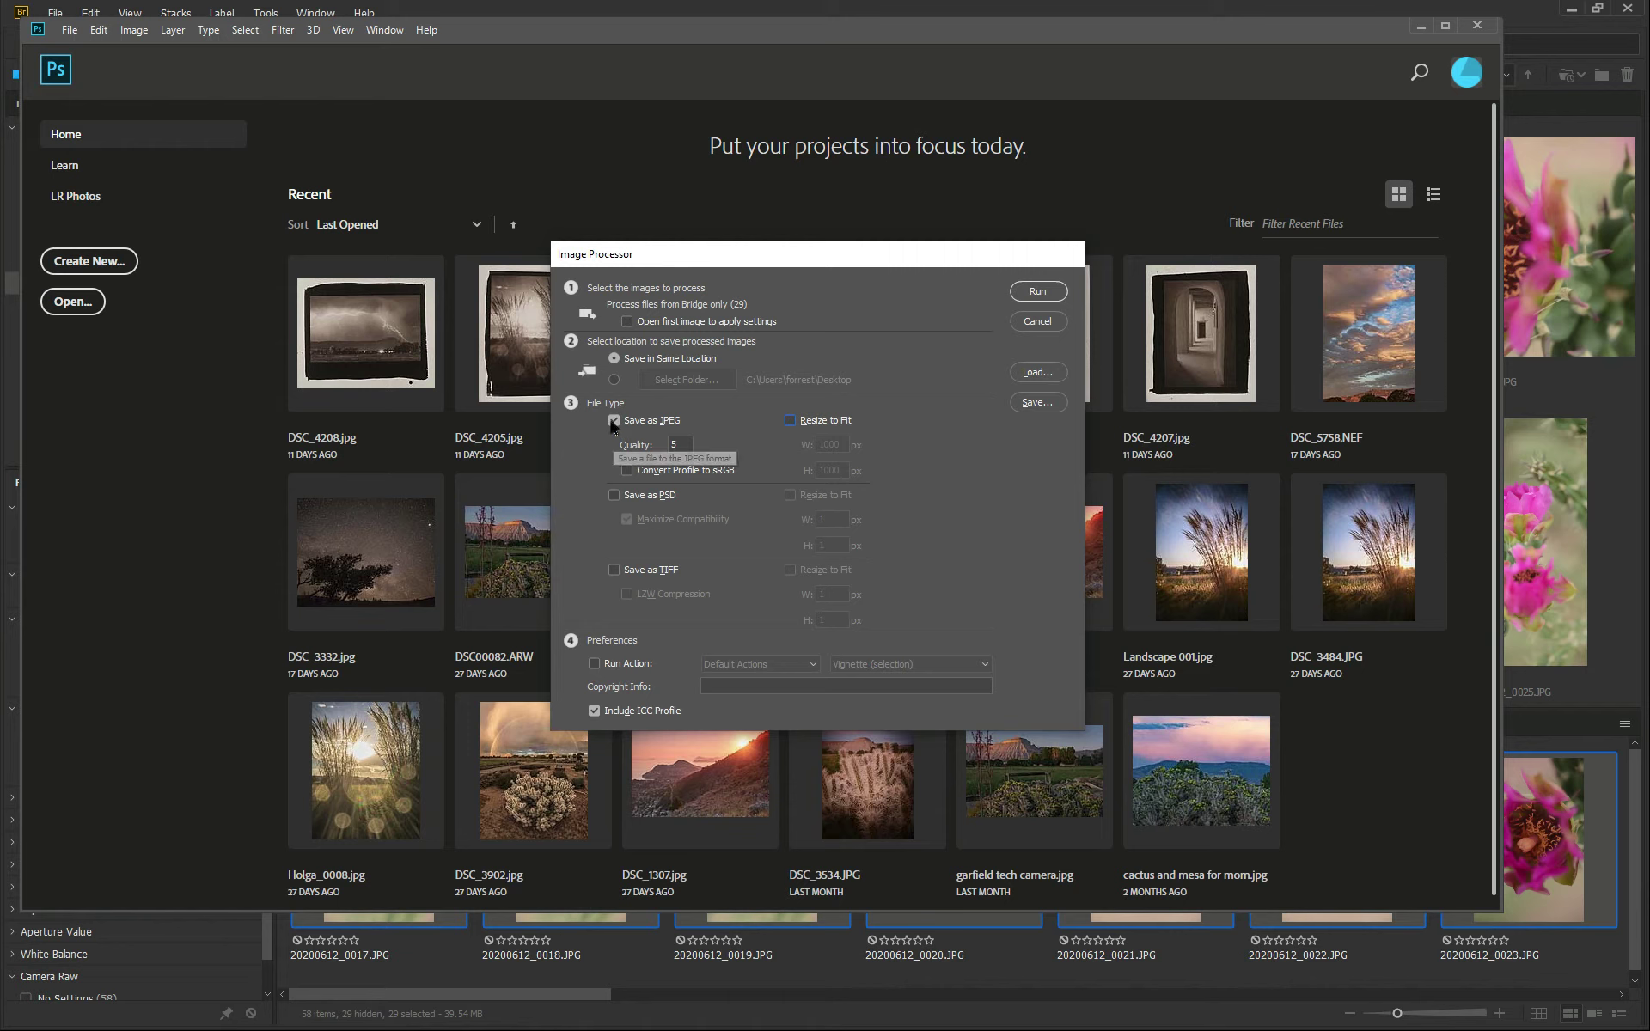
pyautogui.click(791, 421)
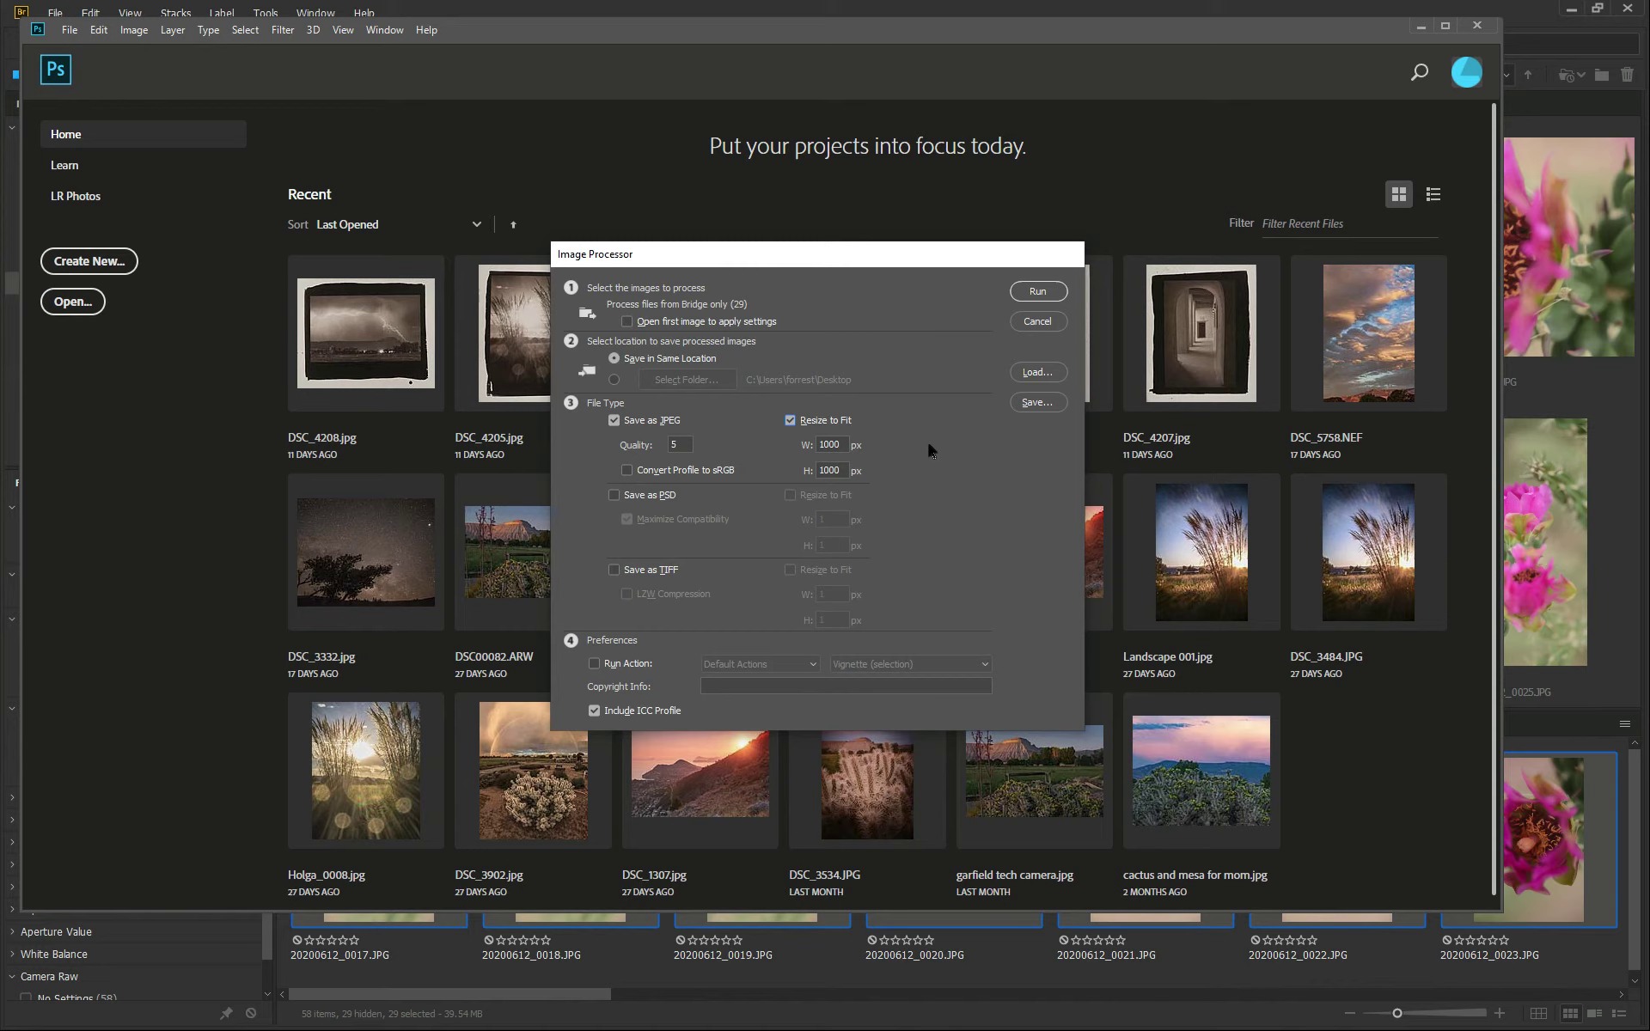
pyautogui.click(1050, 291)
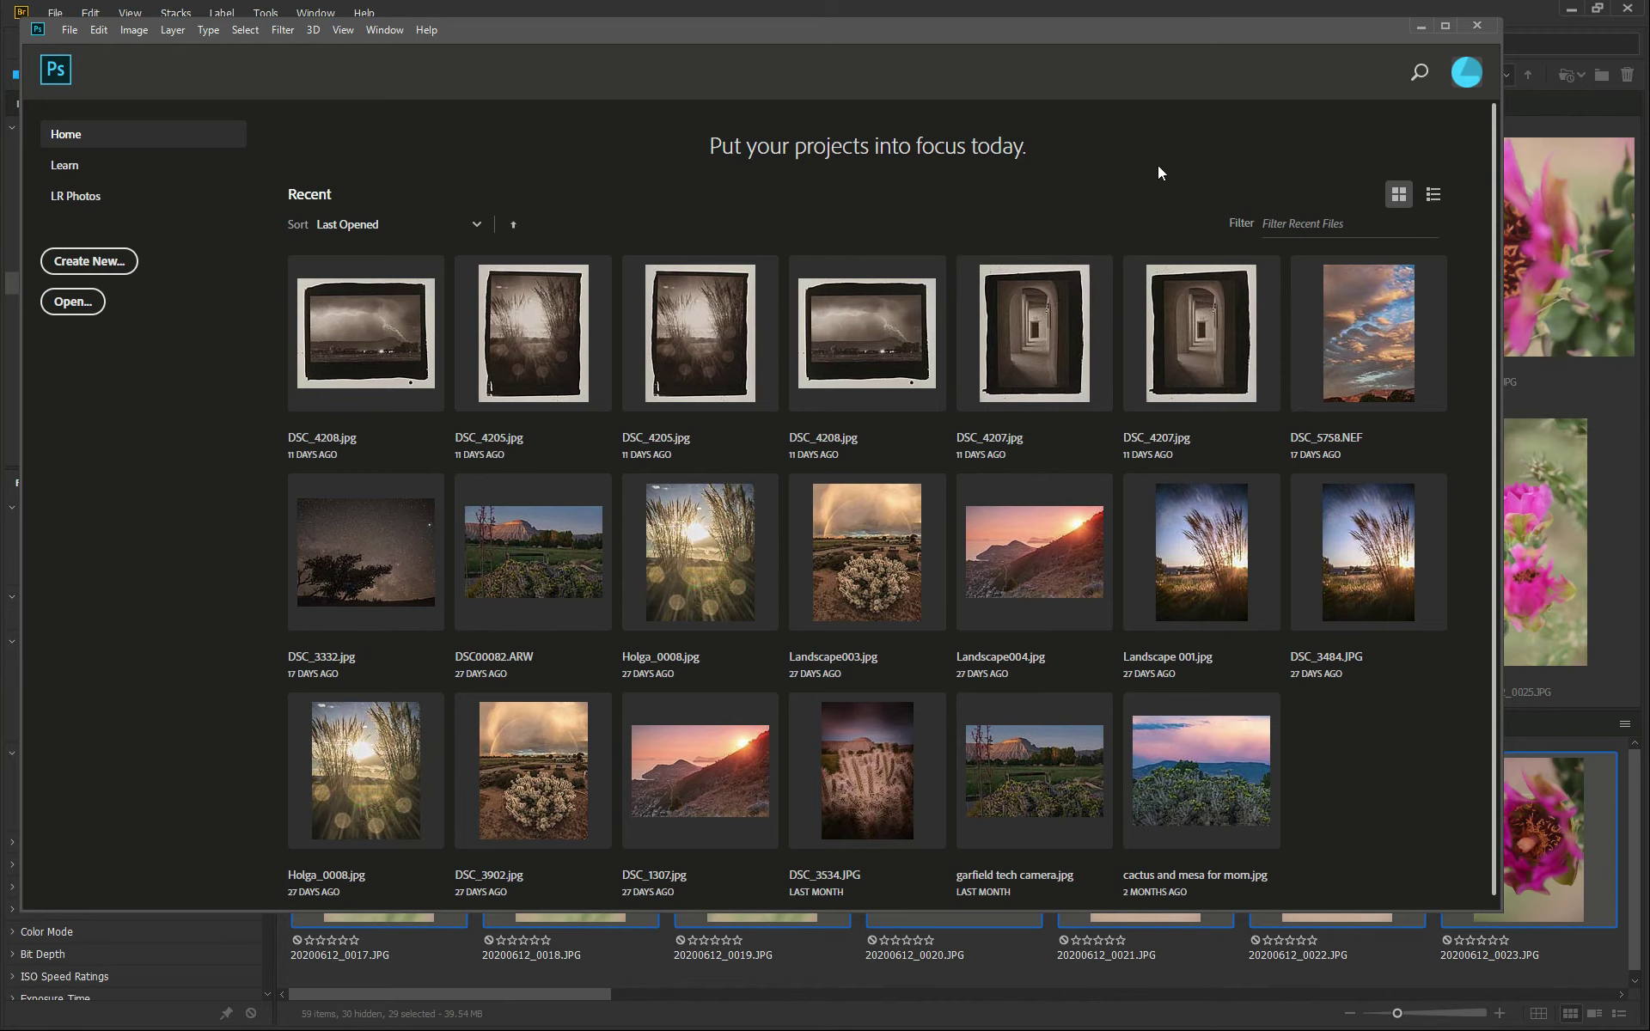
# Step: Close Photoshop and Bridge, and open the Demo folder on the desktop
pyautogui.click(1485, 27)
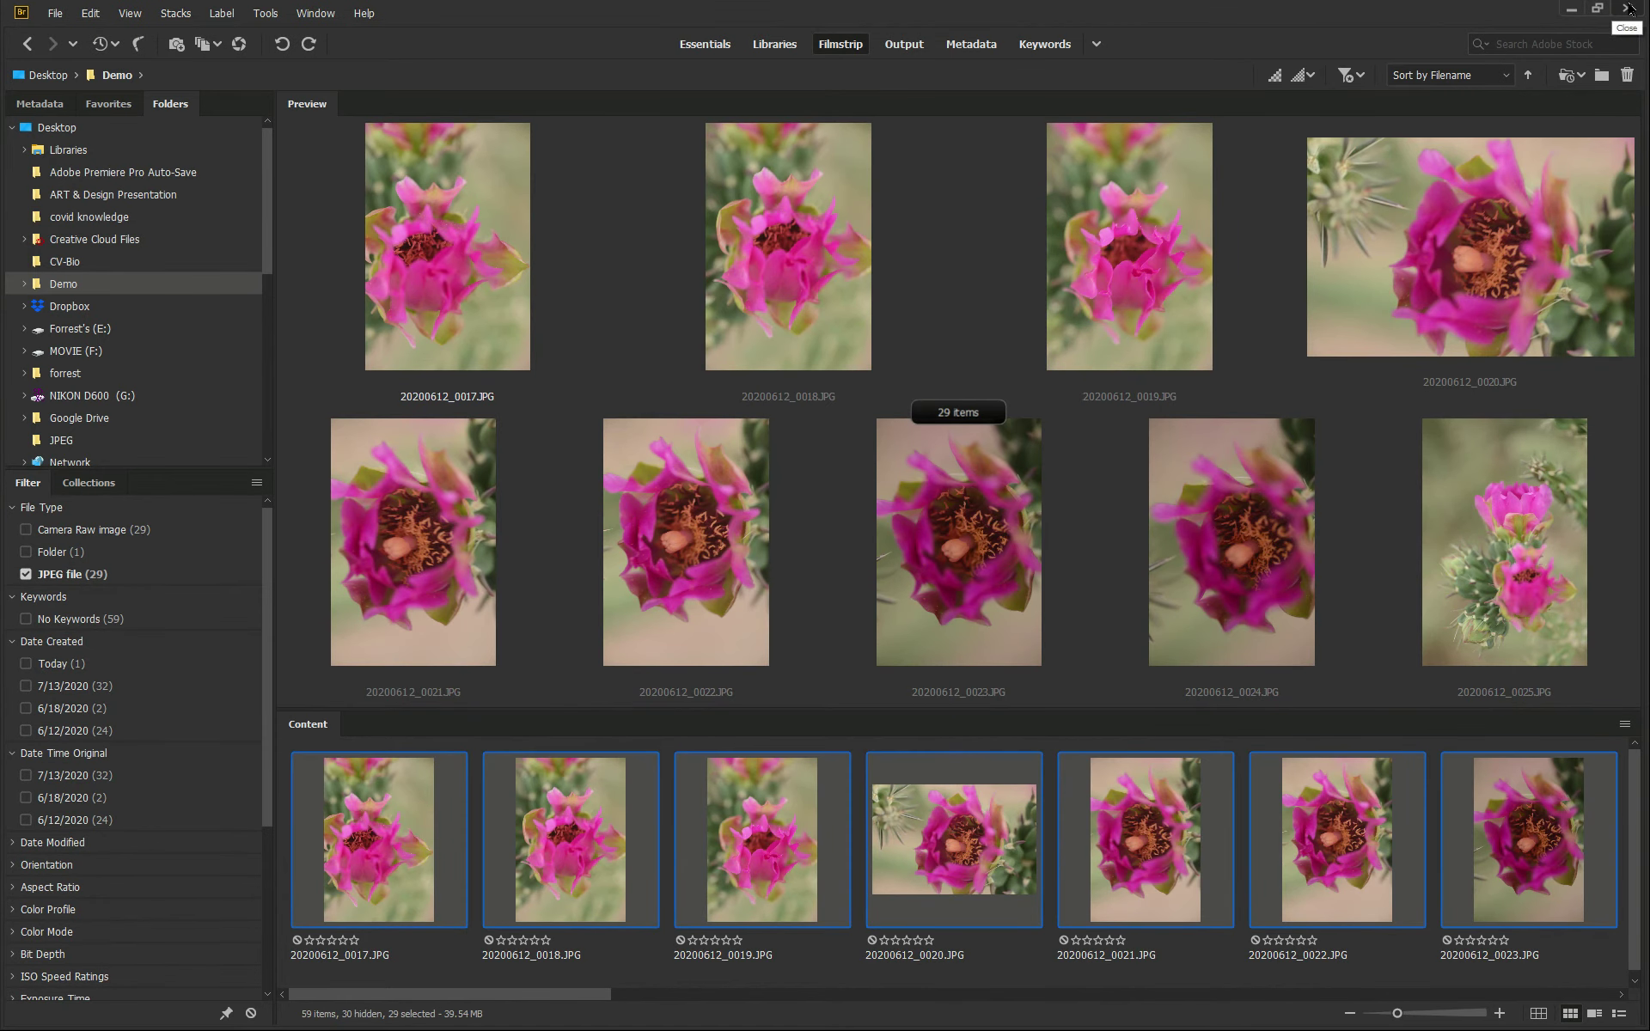
pyautogui.click(1627, 9)
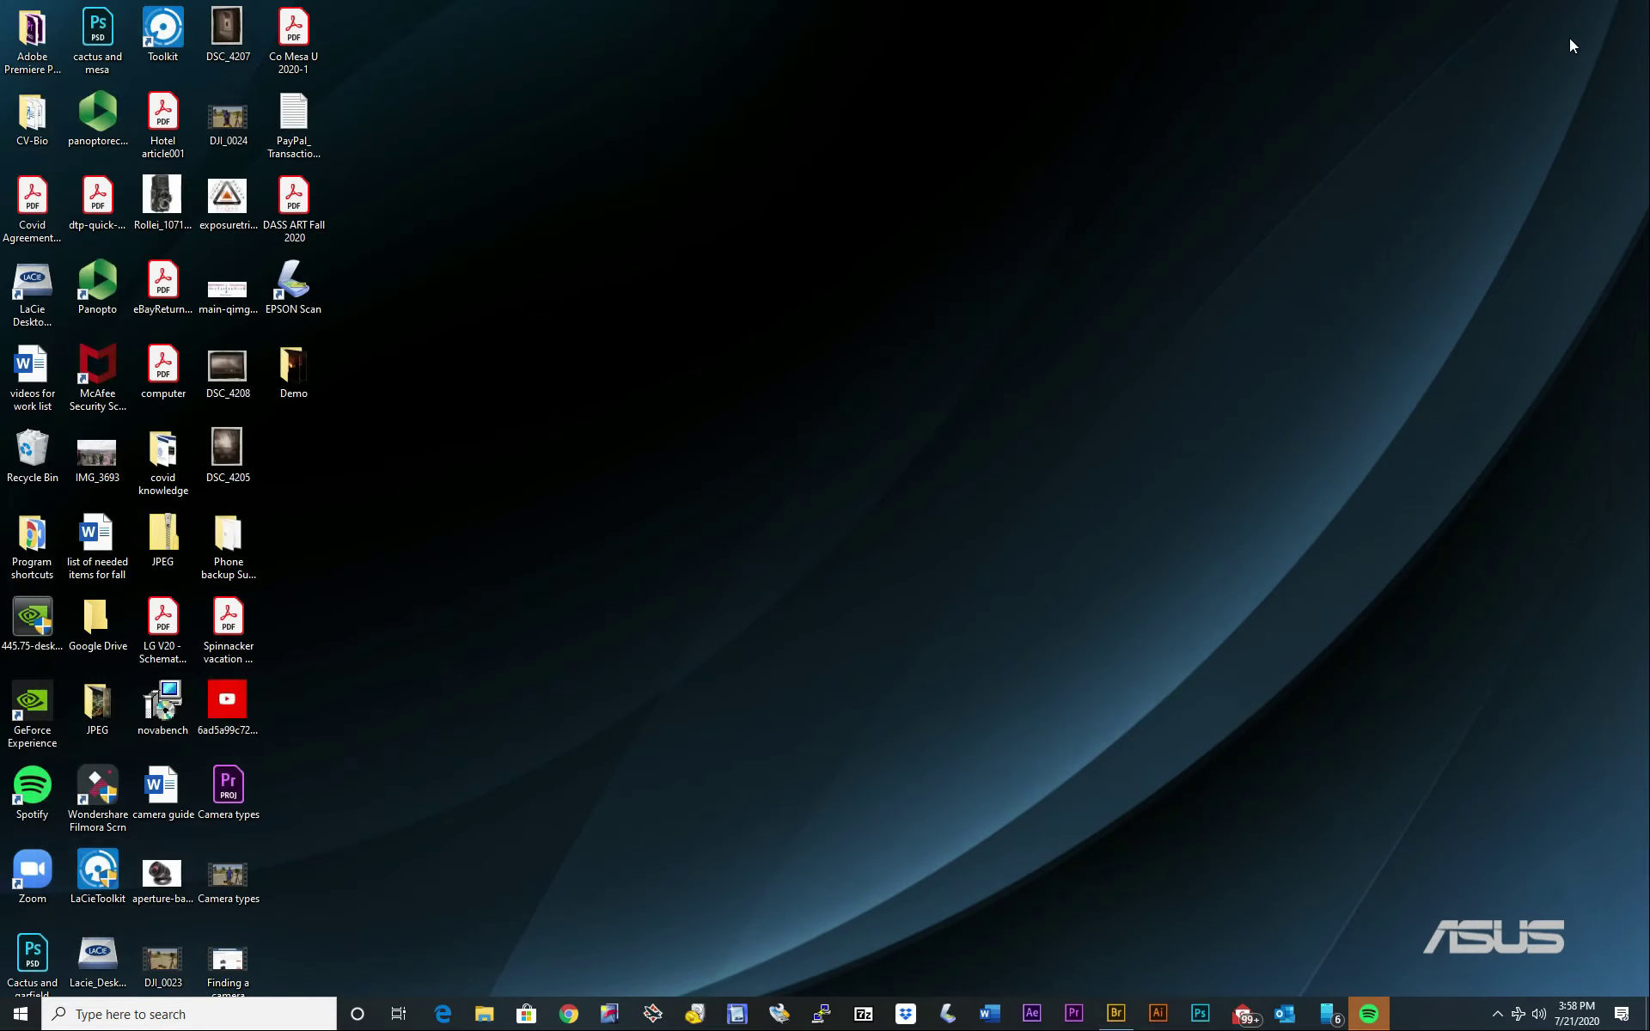
pyautogui.doubleClick(302, 376)
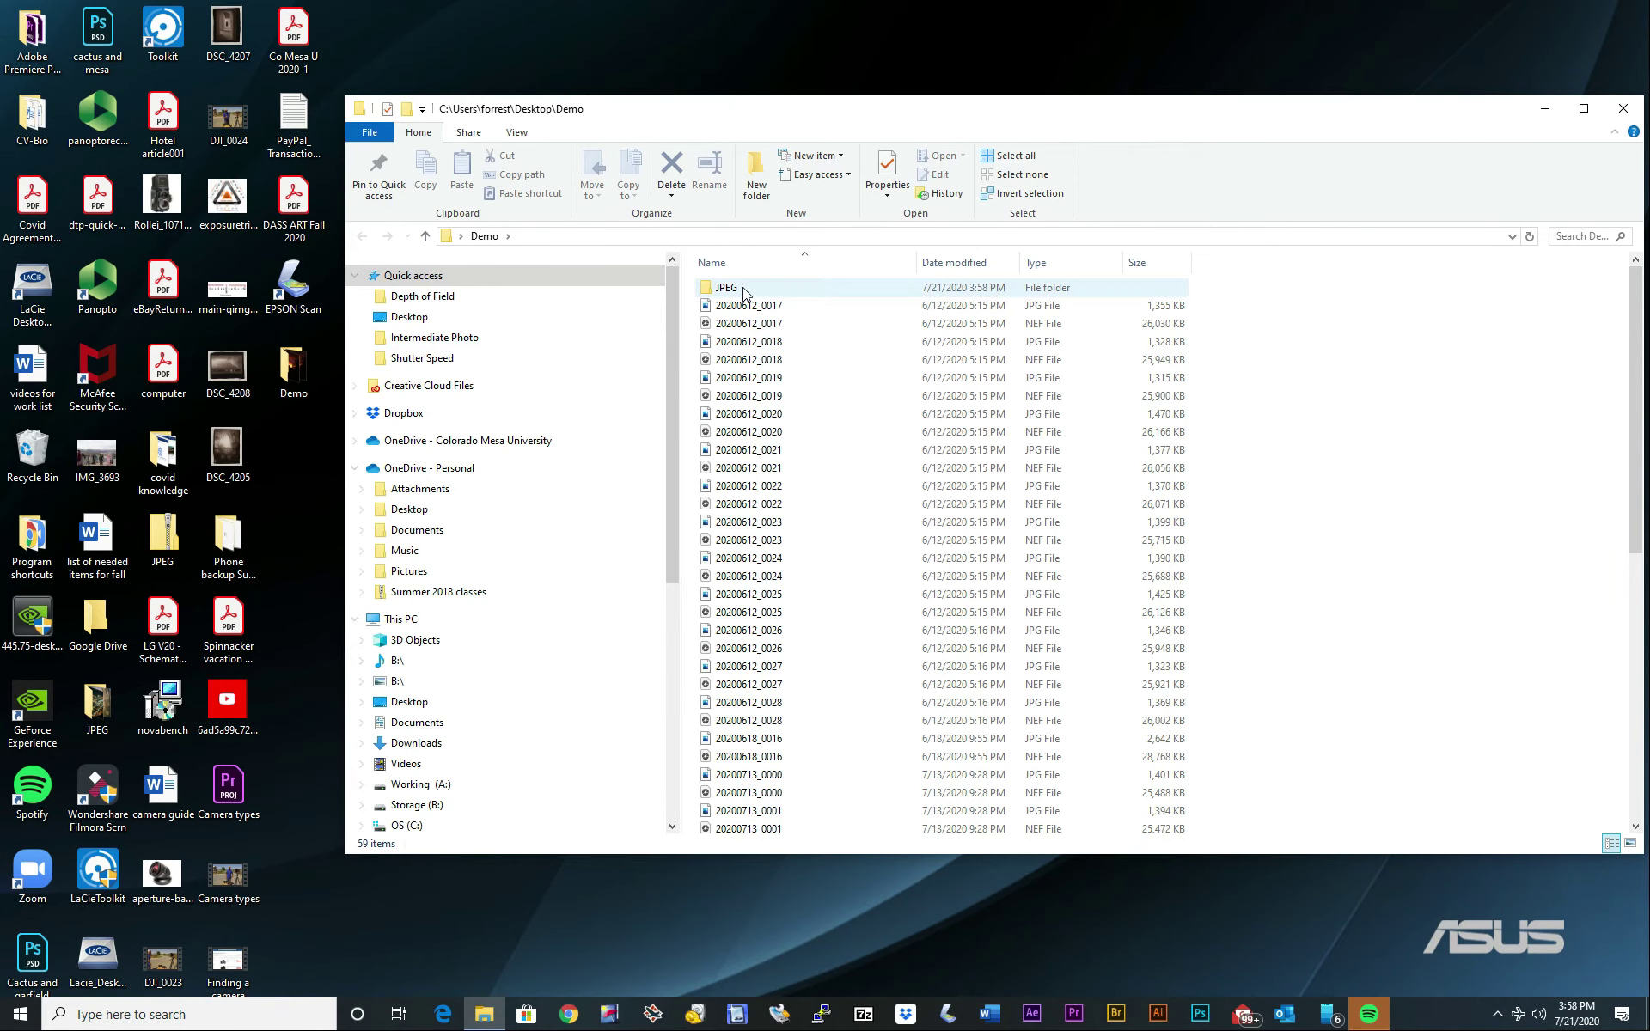
# Step: Show the Demo folder's contents as extra large icons, and look through its JPEG subfolder before returning to Demo
pyautogui.click(514, 132)
pyautogui.click(521, 161)
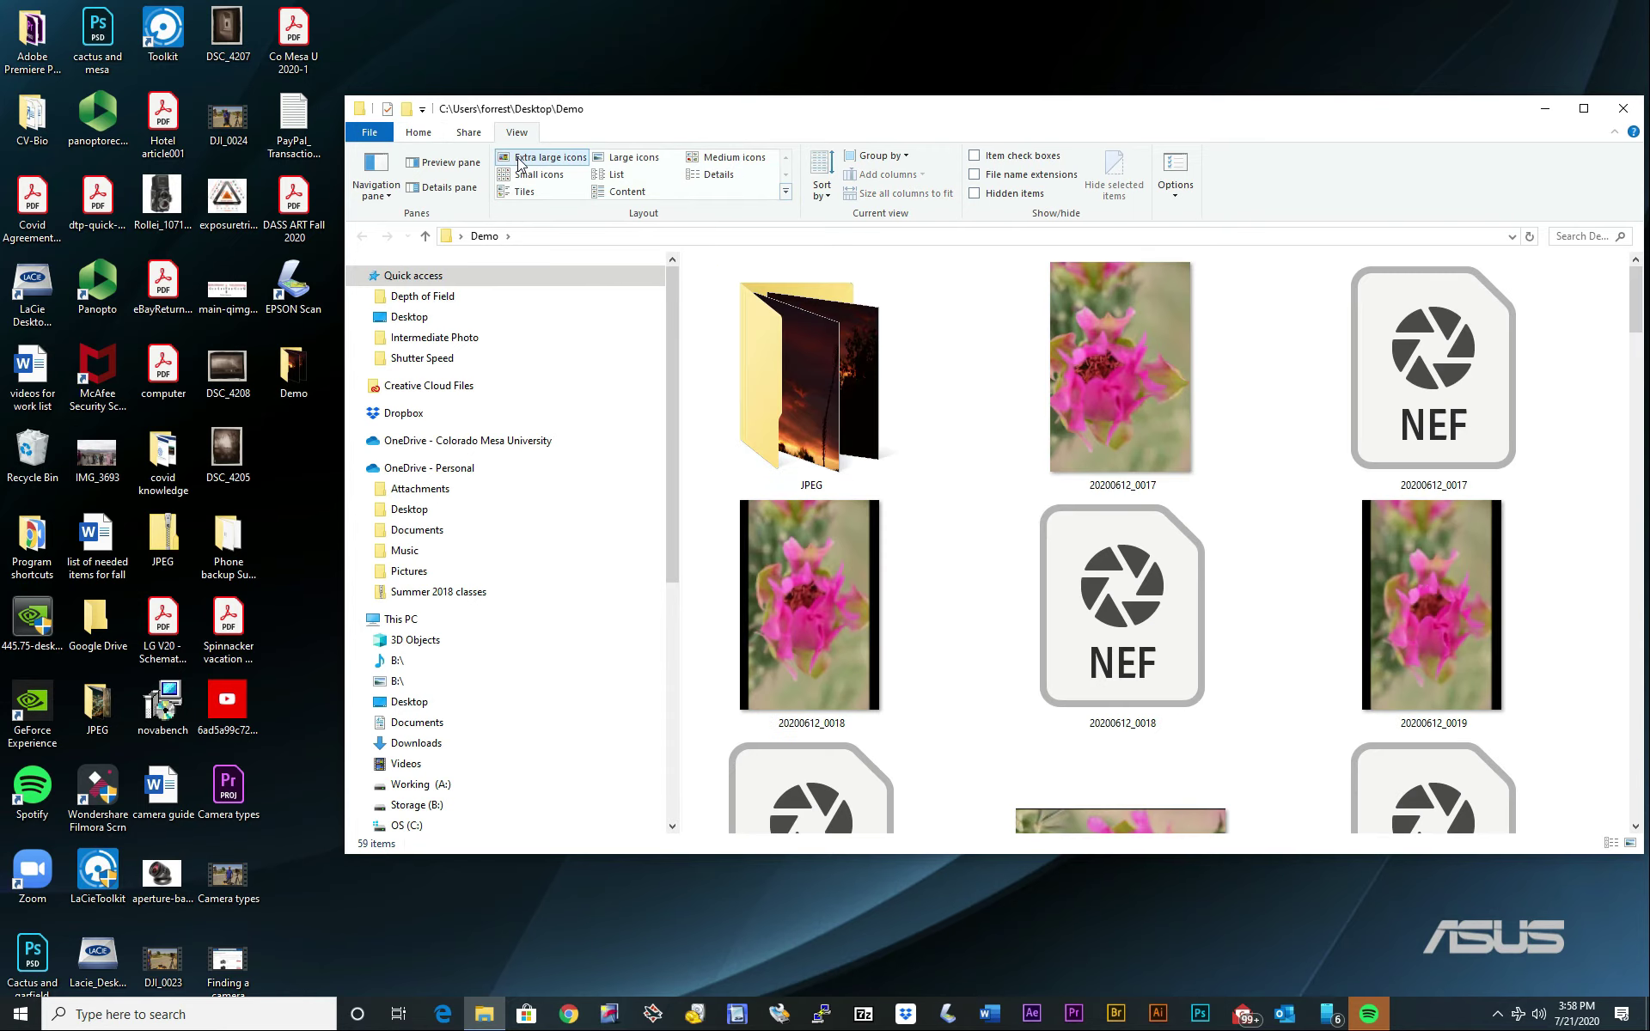
pyautogui.doubleClick(797, 371)
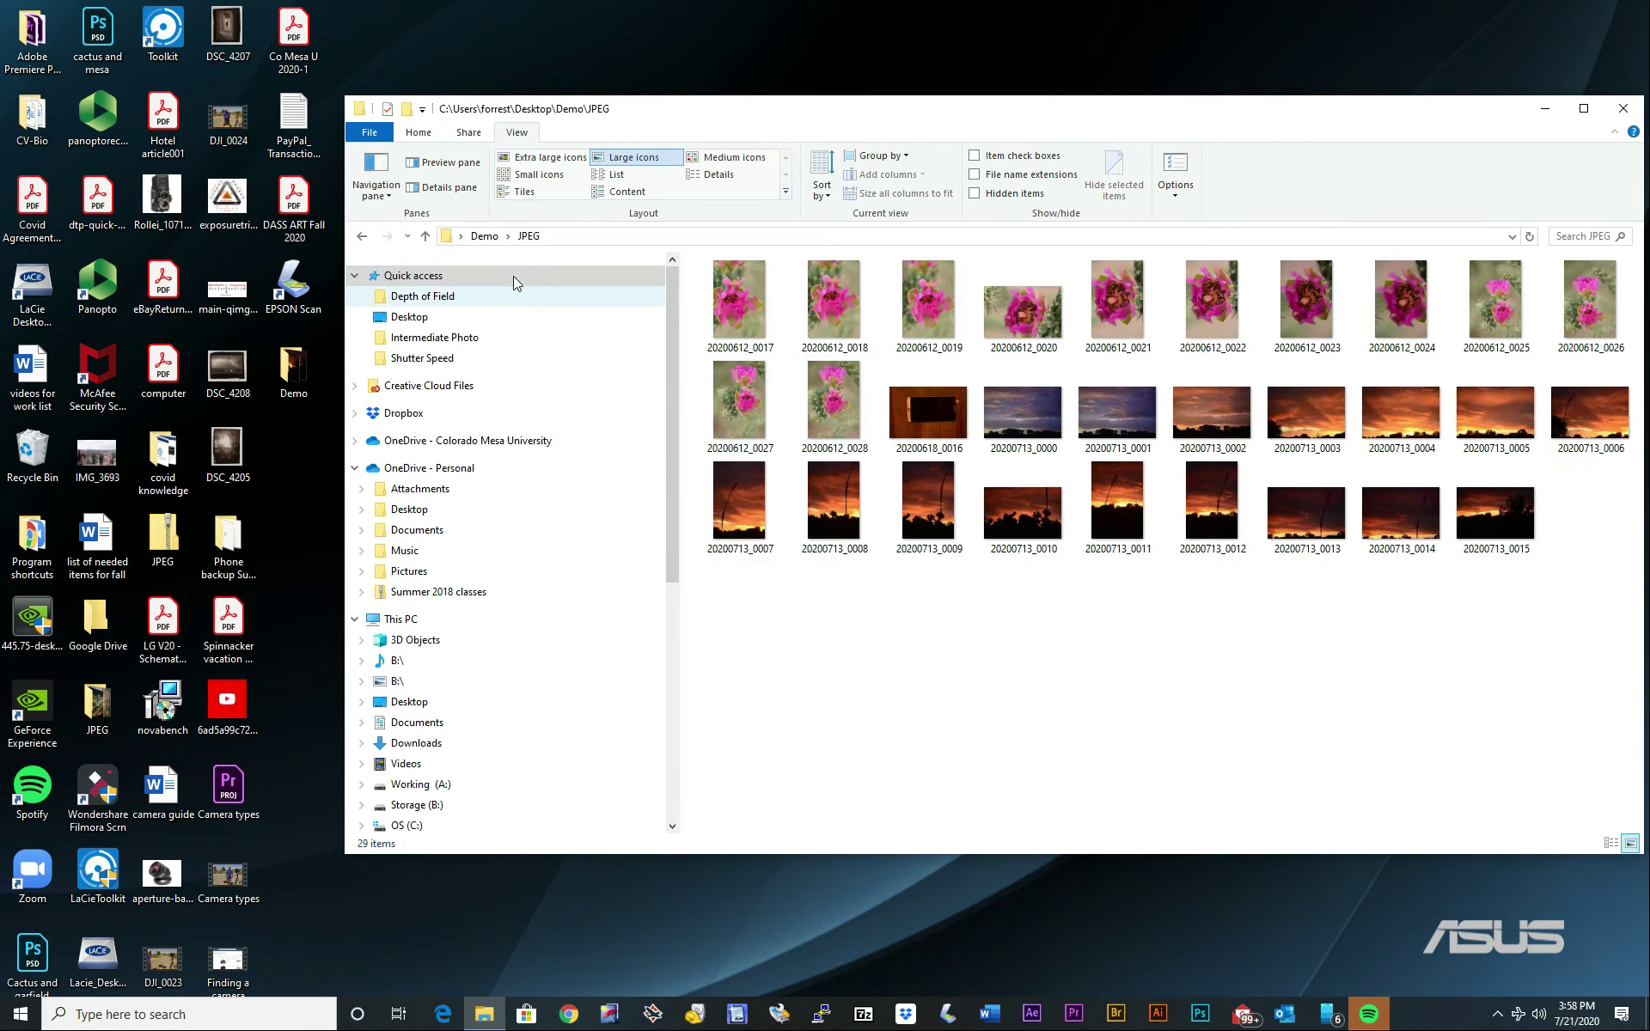
pyautogui.click(362, 236)
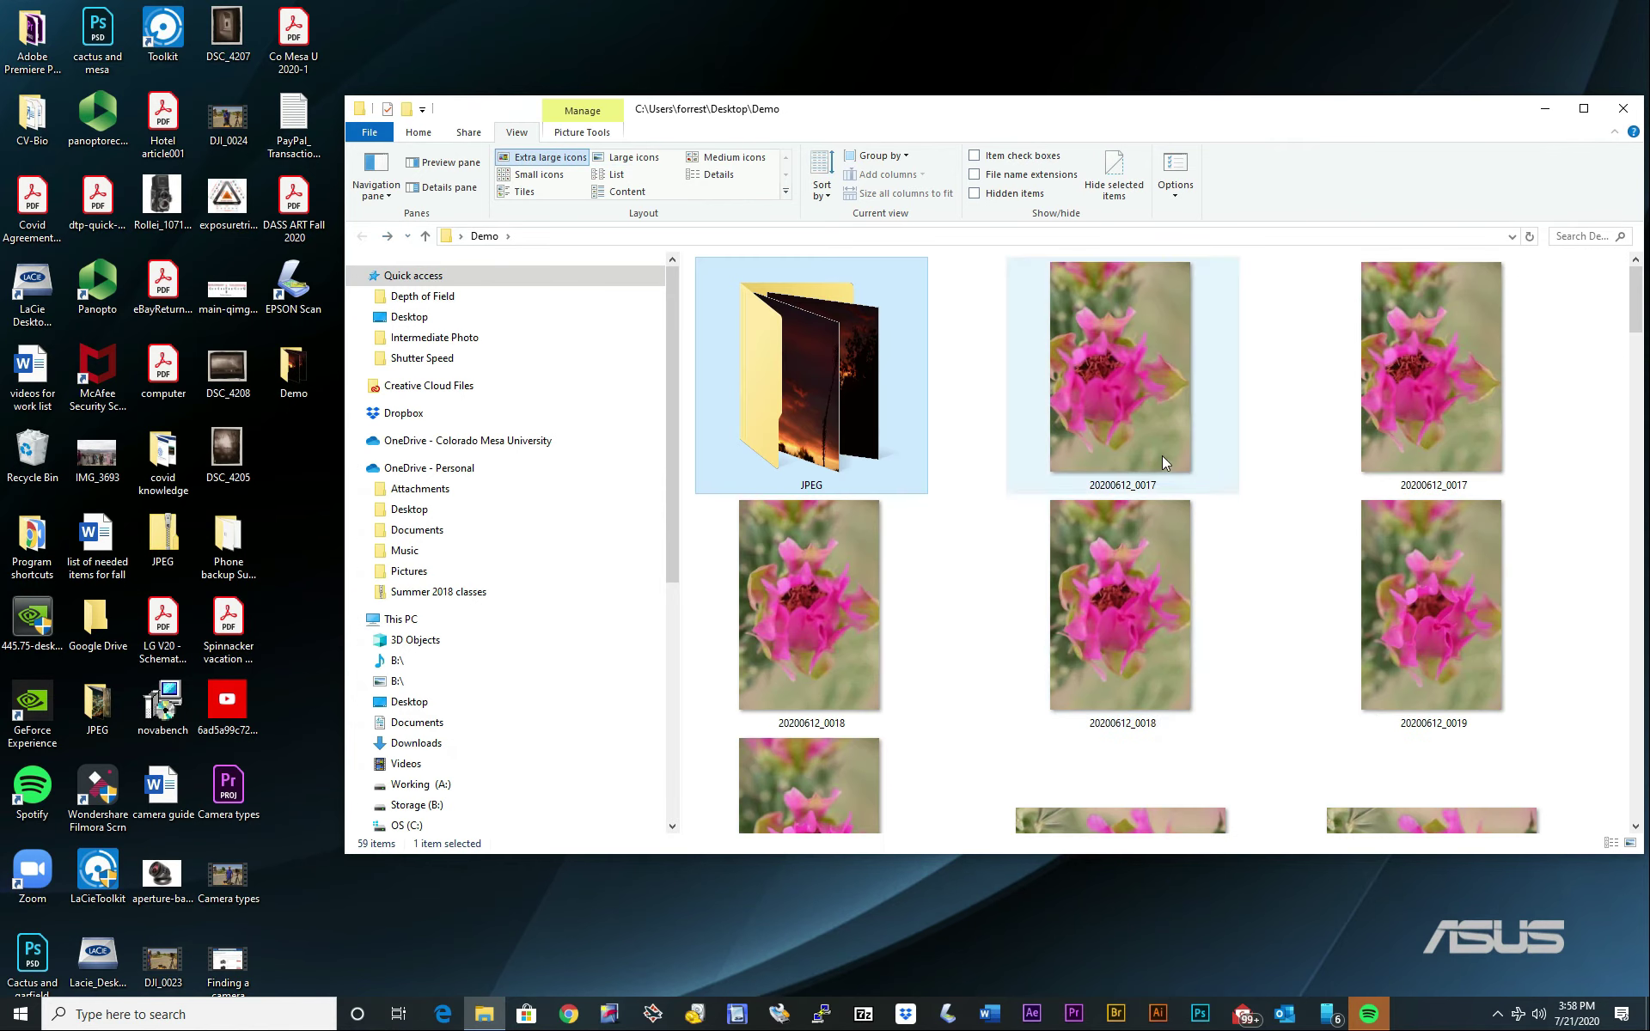
# Step: Check the size and file count of the JPEG subfolder in its properties
pyautogui.moveTo(843, 417)
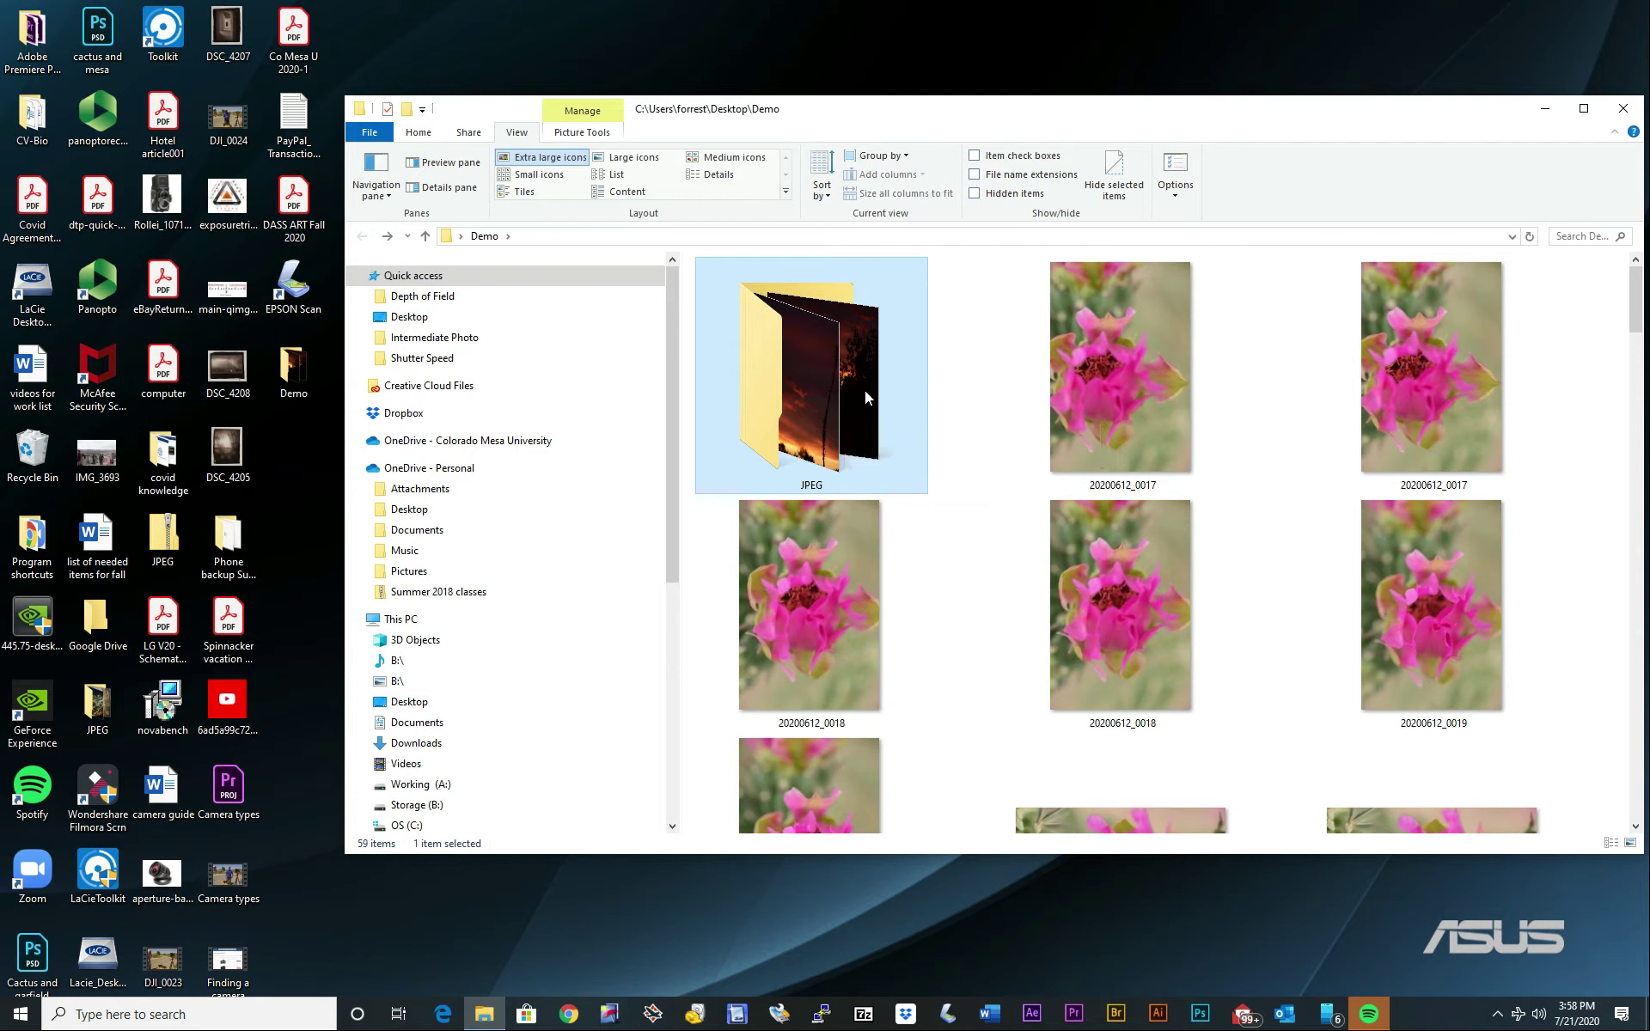
pyautogui.rightClick(865, 395)
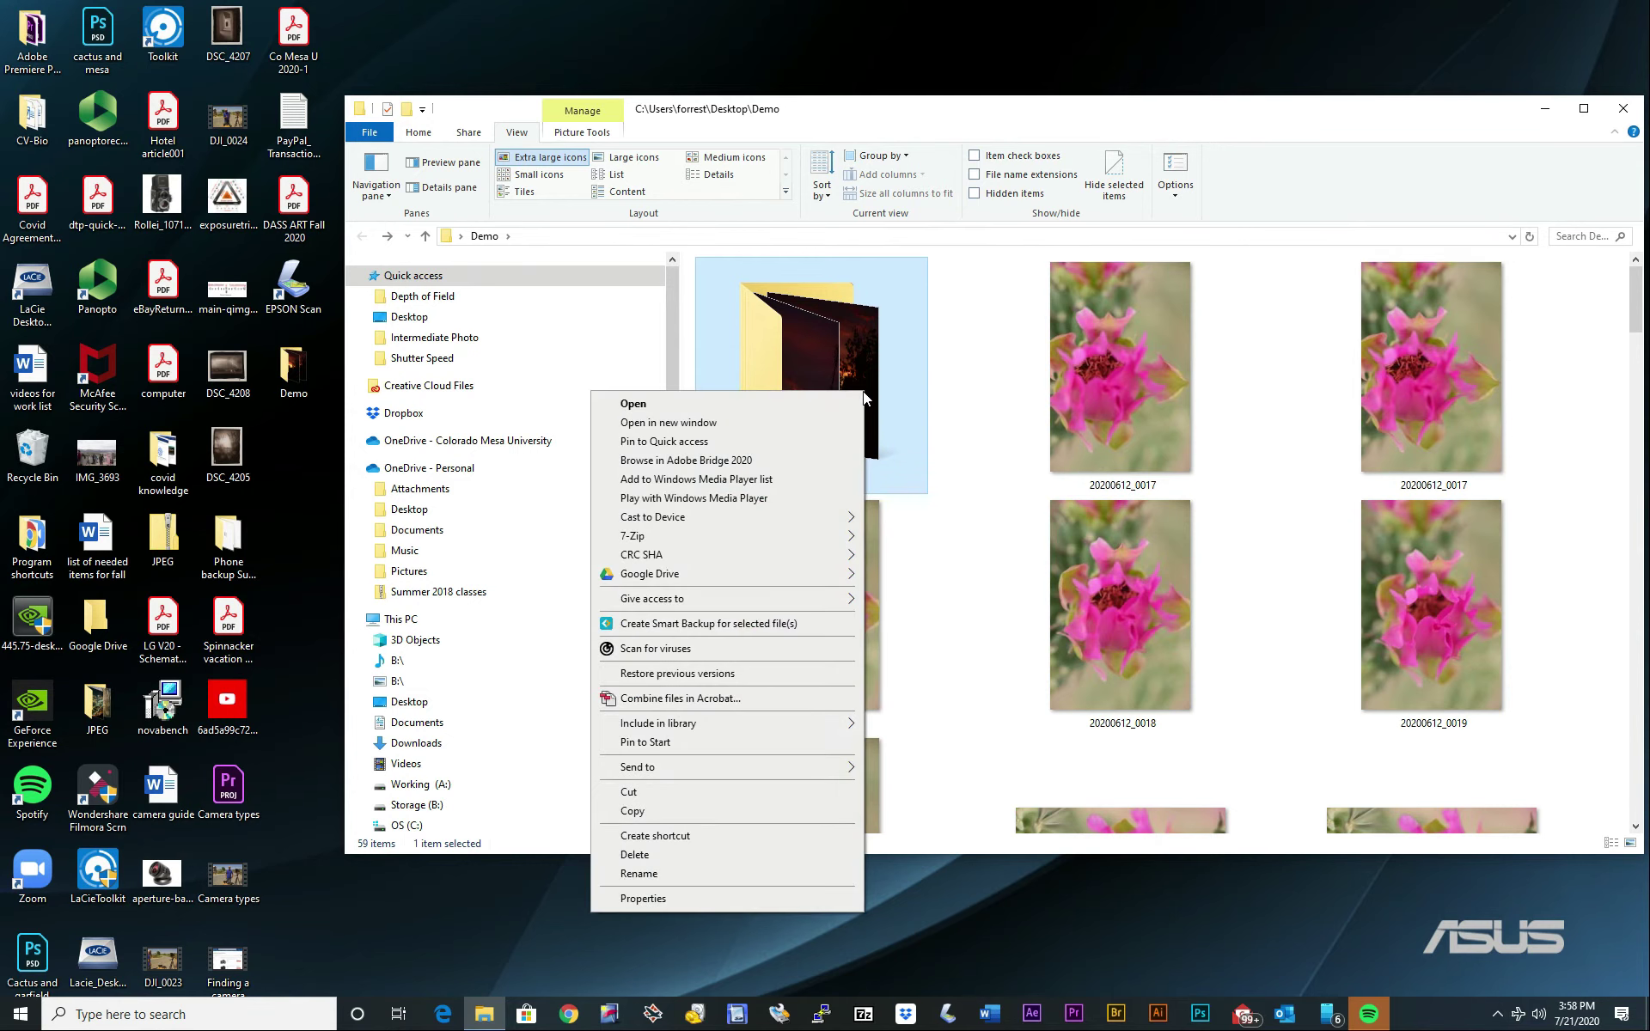
pyautogui.click(749, 895)
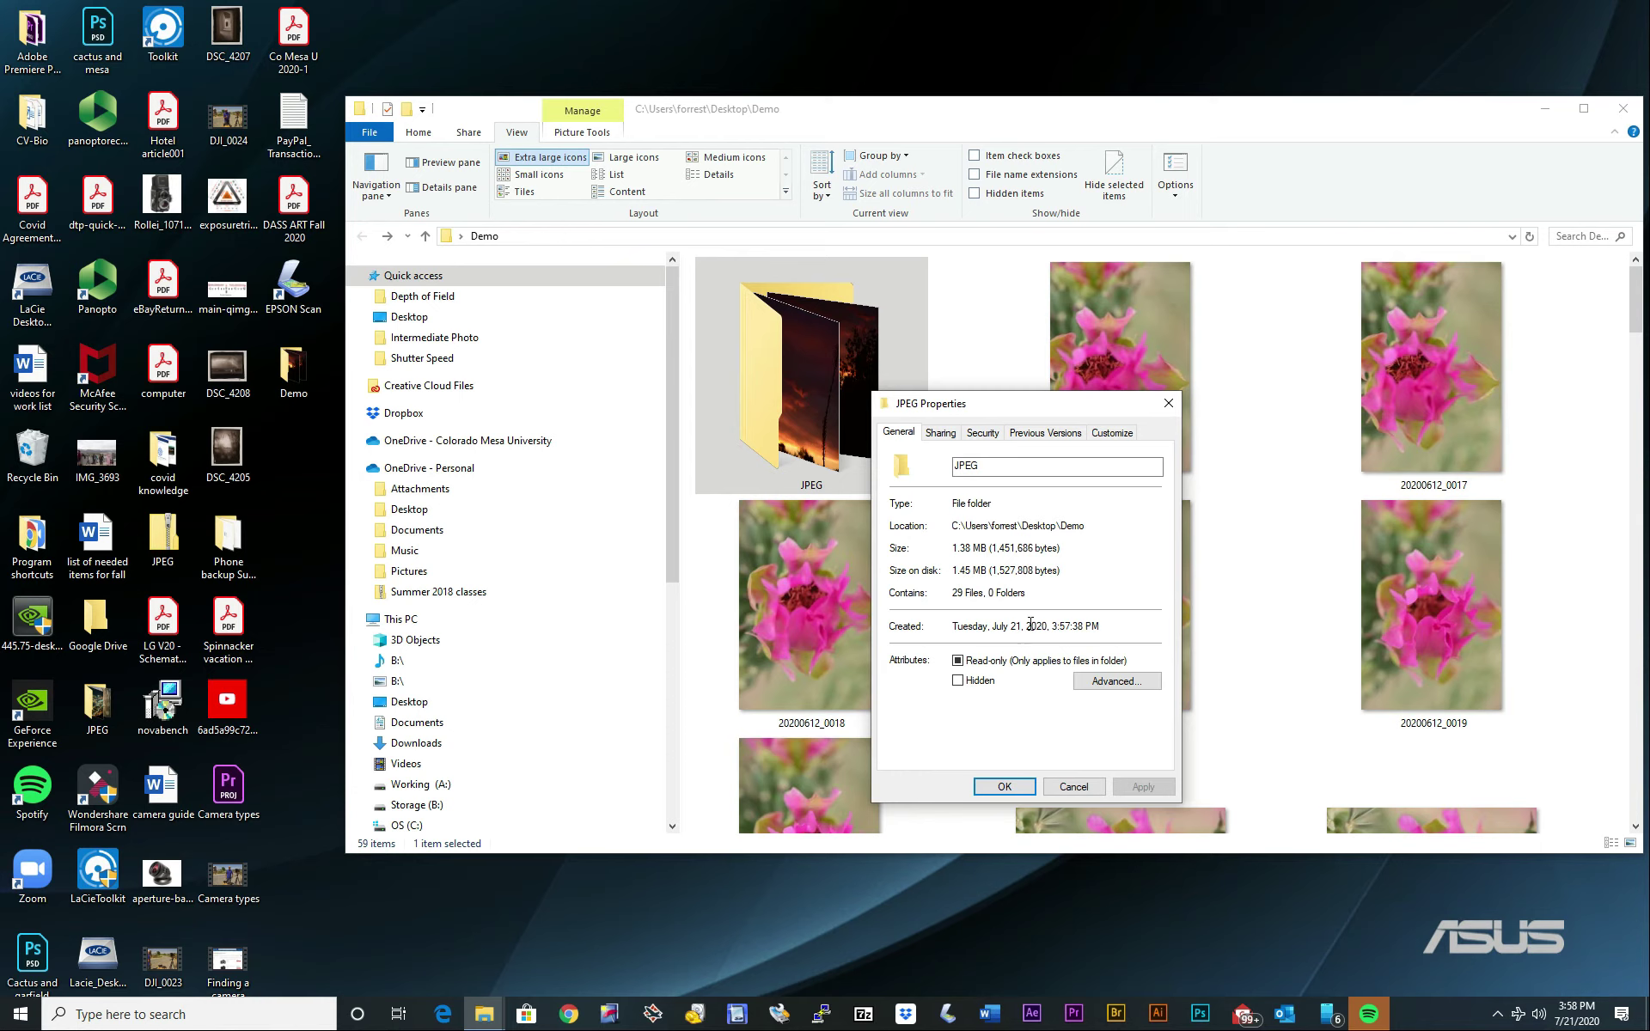
pyautogui.click(1025, 786)
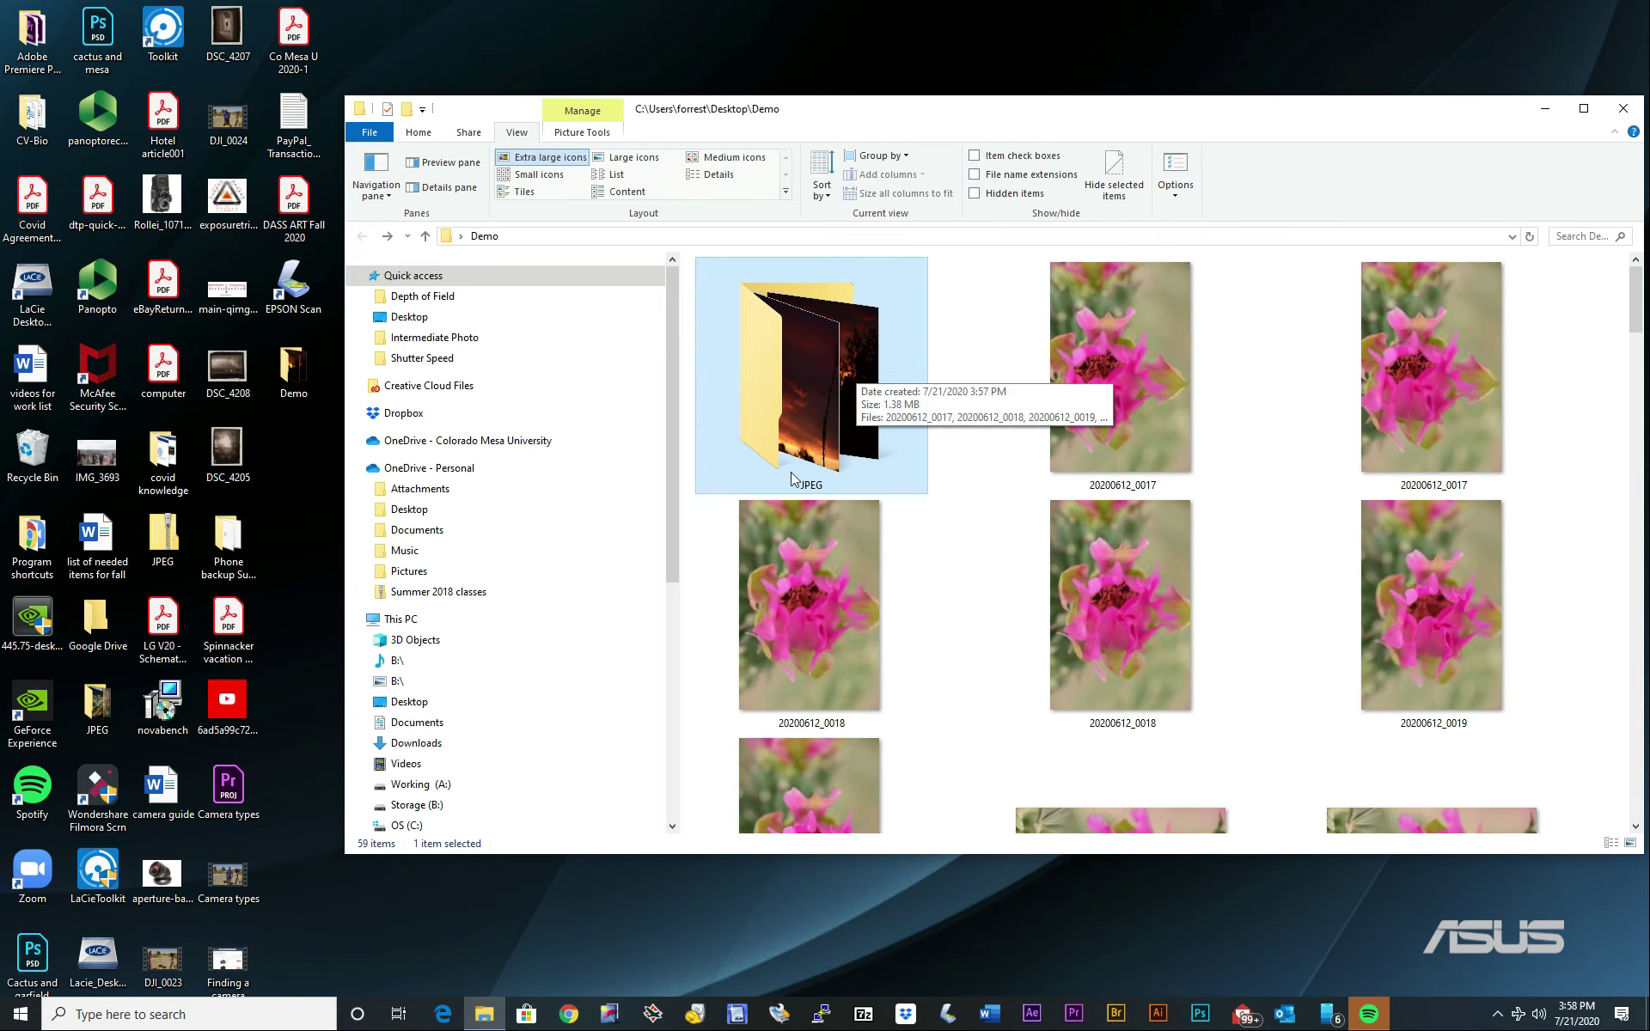
# Step: Rename the JPEG subfolder as "Demo for D2L"
pyautogui.click(810, 486)
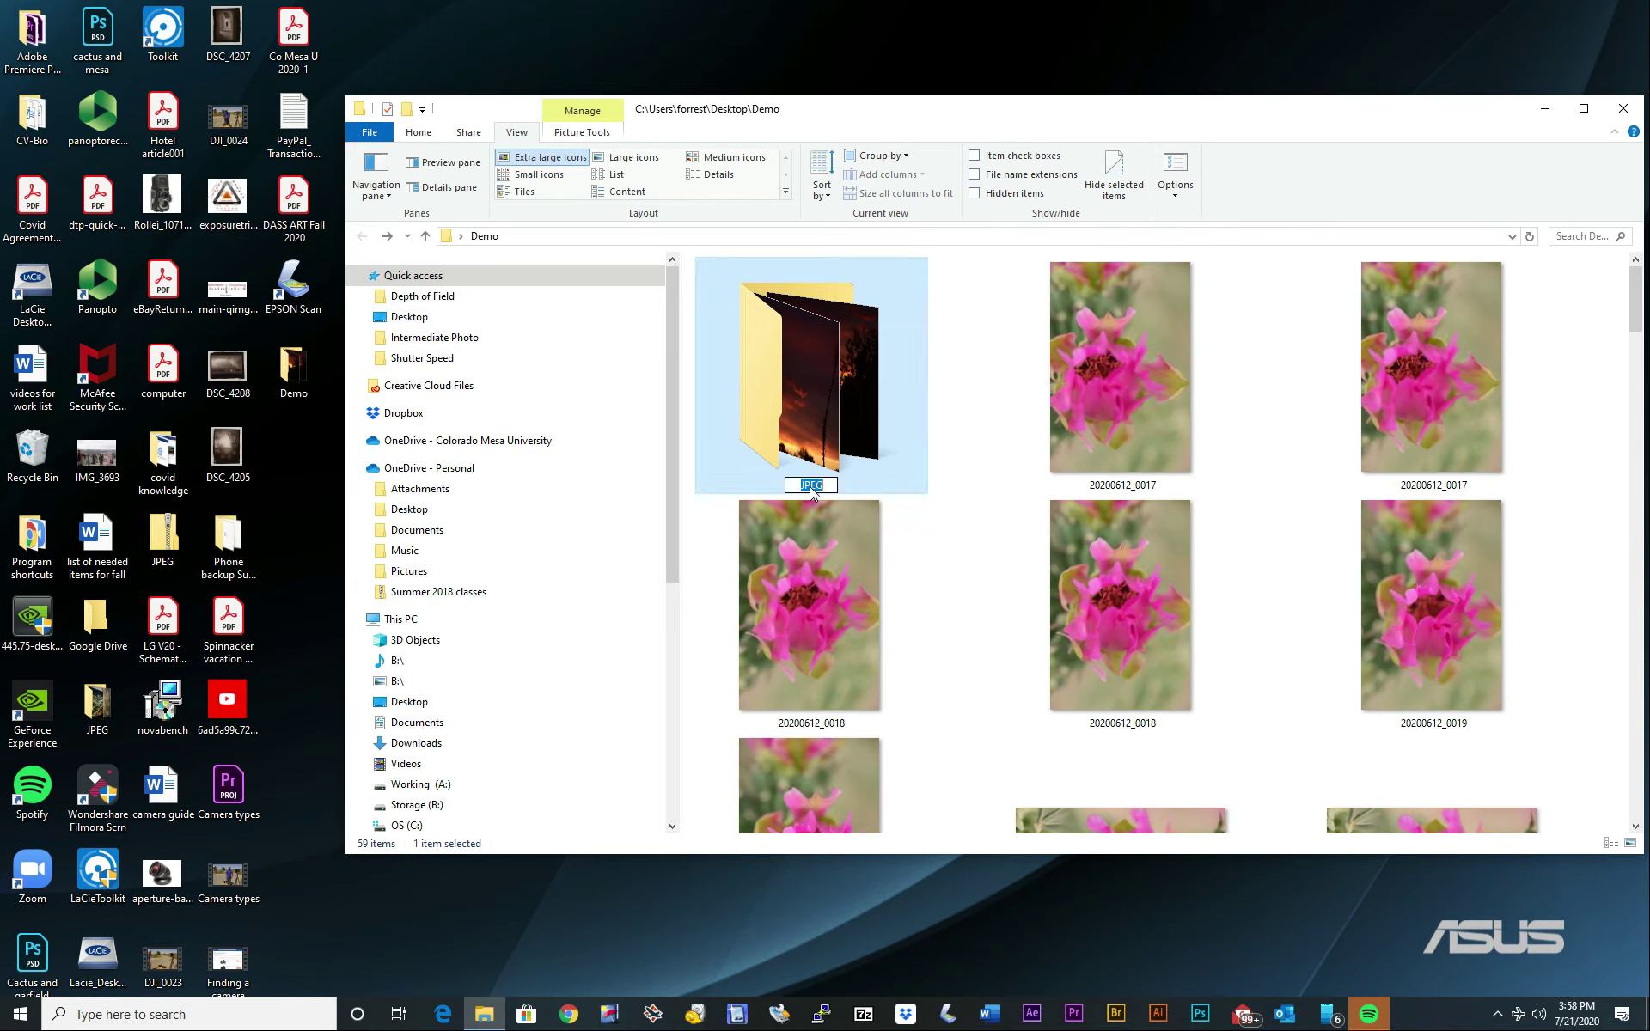
pyautogui.write('Demo for D2L')
pyautogui.press('Return')
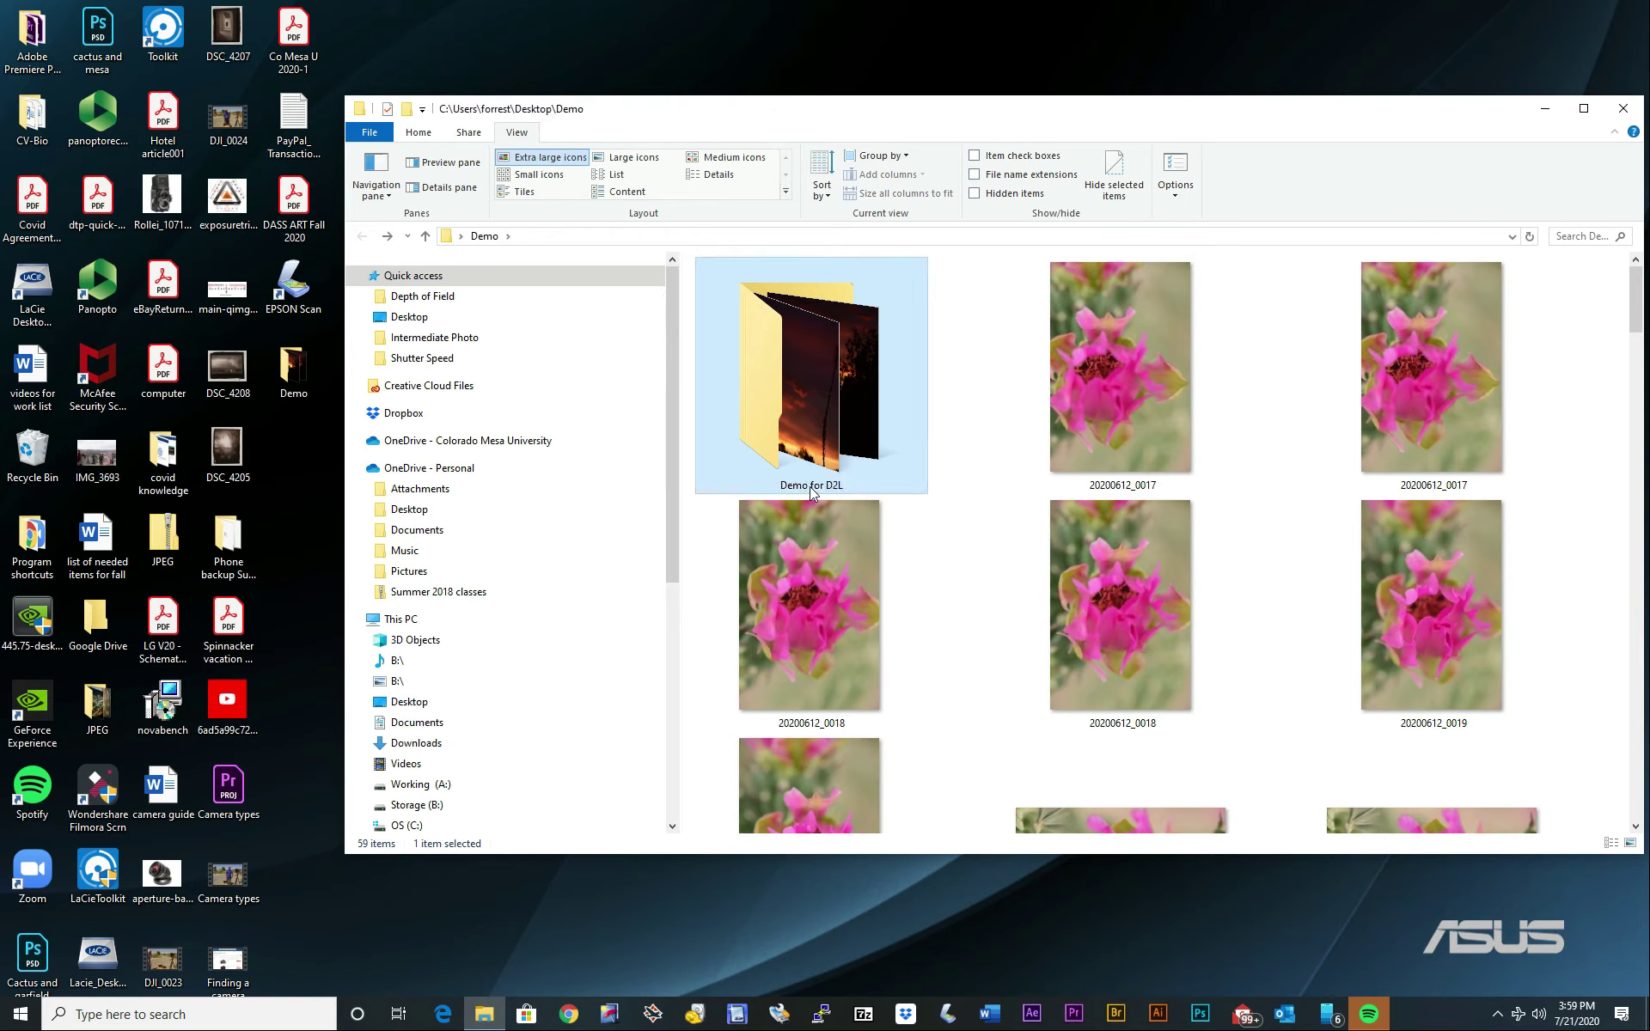
# Step: Compress the Demo for D2L folder into "Demo for D2L.zip" with 7-Zip
pyautogui.rightClick(827, 327)
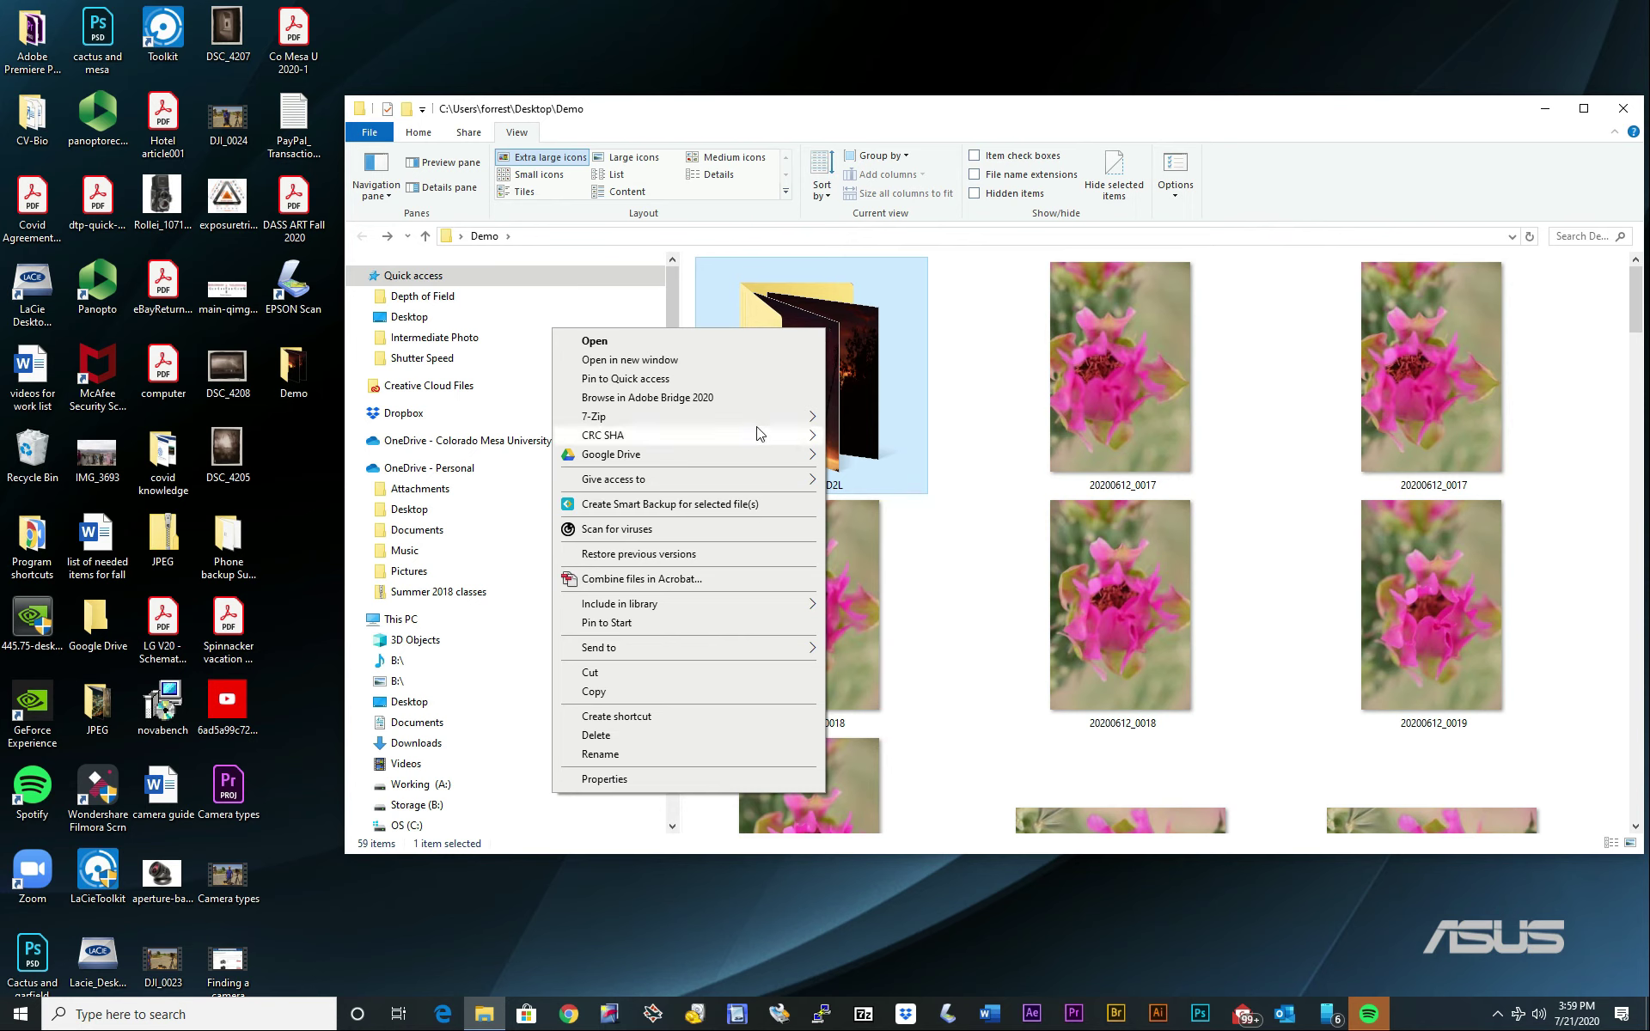
pyautogui.moveTo(765, 421)
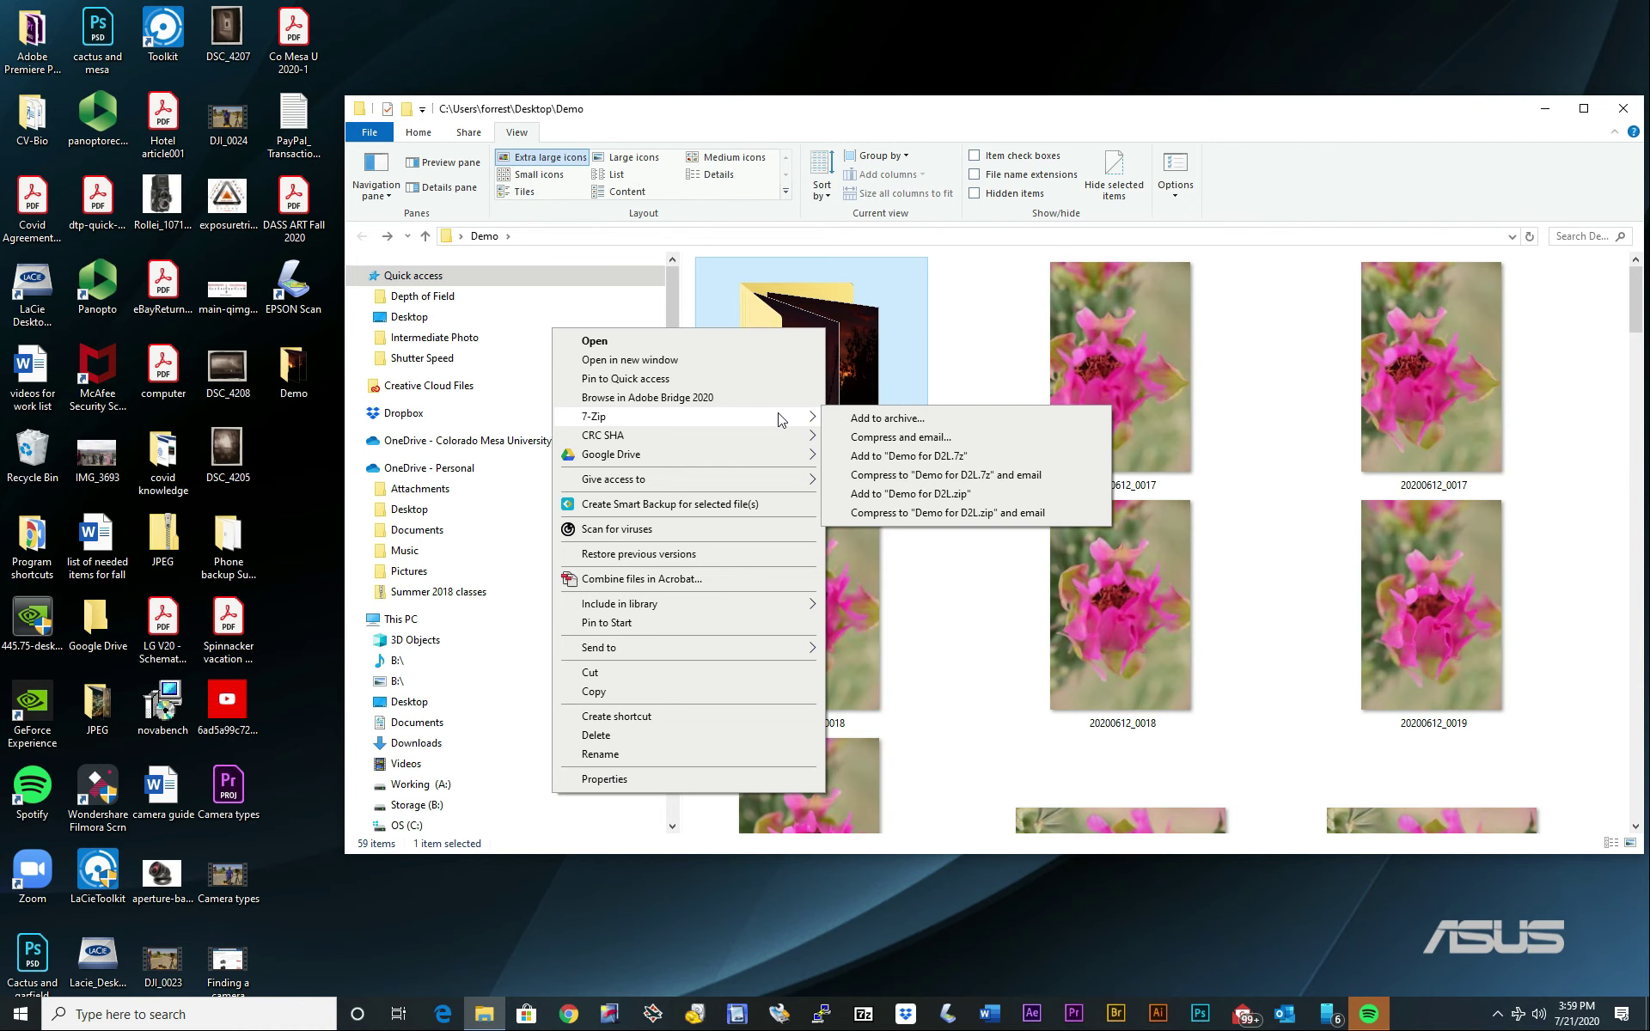
pyautogui.click(931, 495)
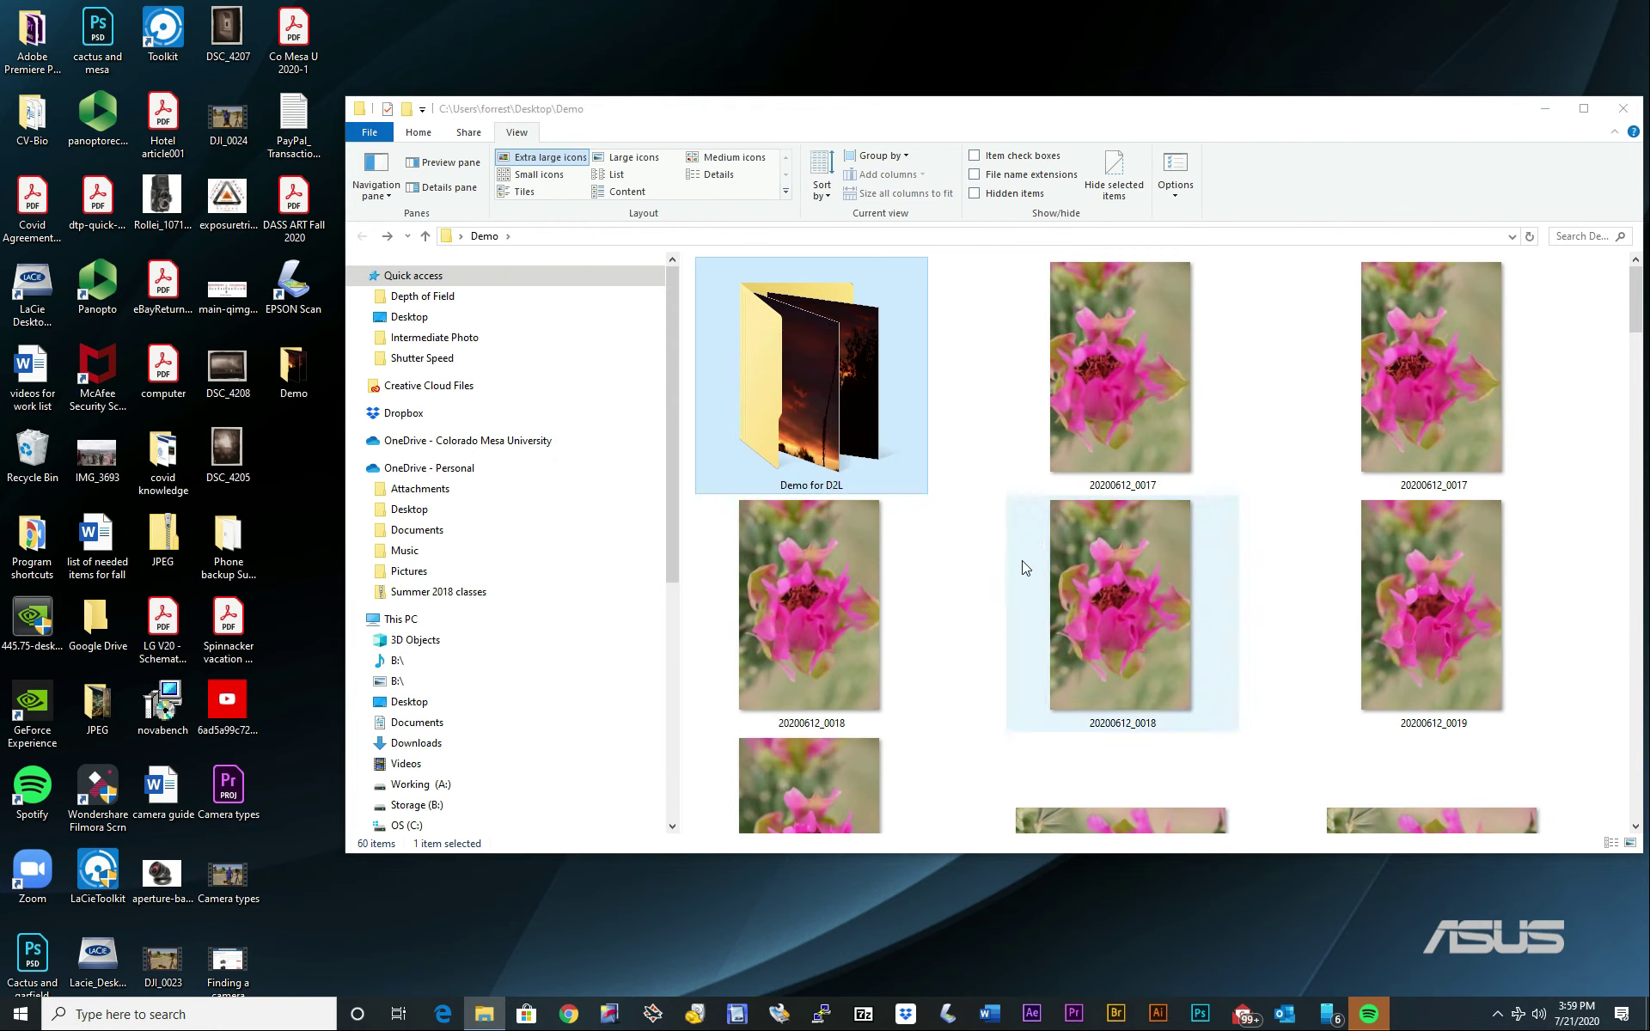
# Step: Move the Demo for D2L zip archive from the Demo folder to the desktop, and close the folder window
pyautogui.scroll(-15, 1022, 568)
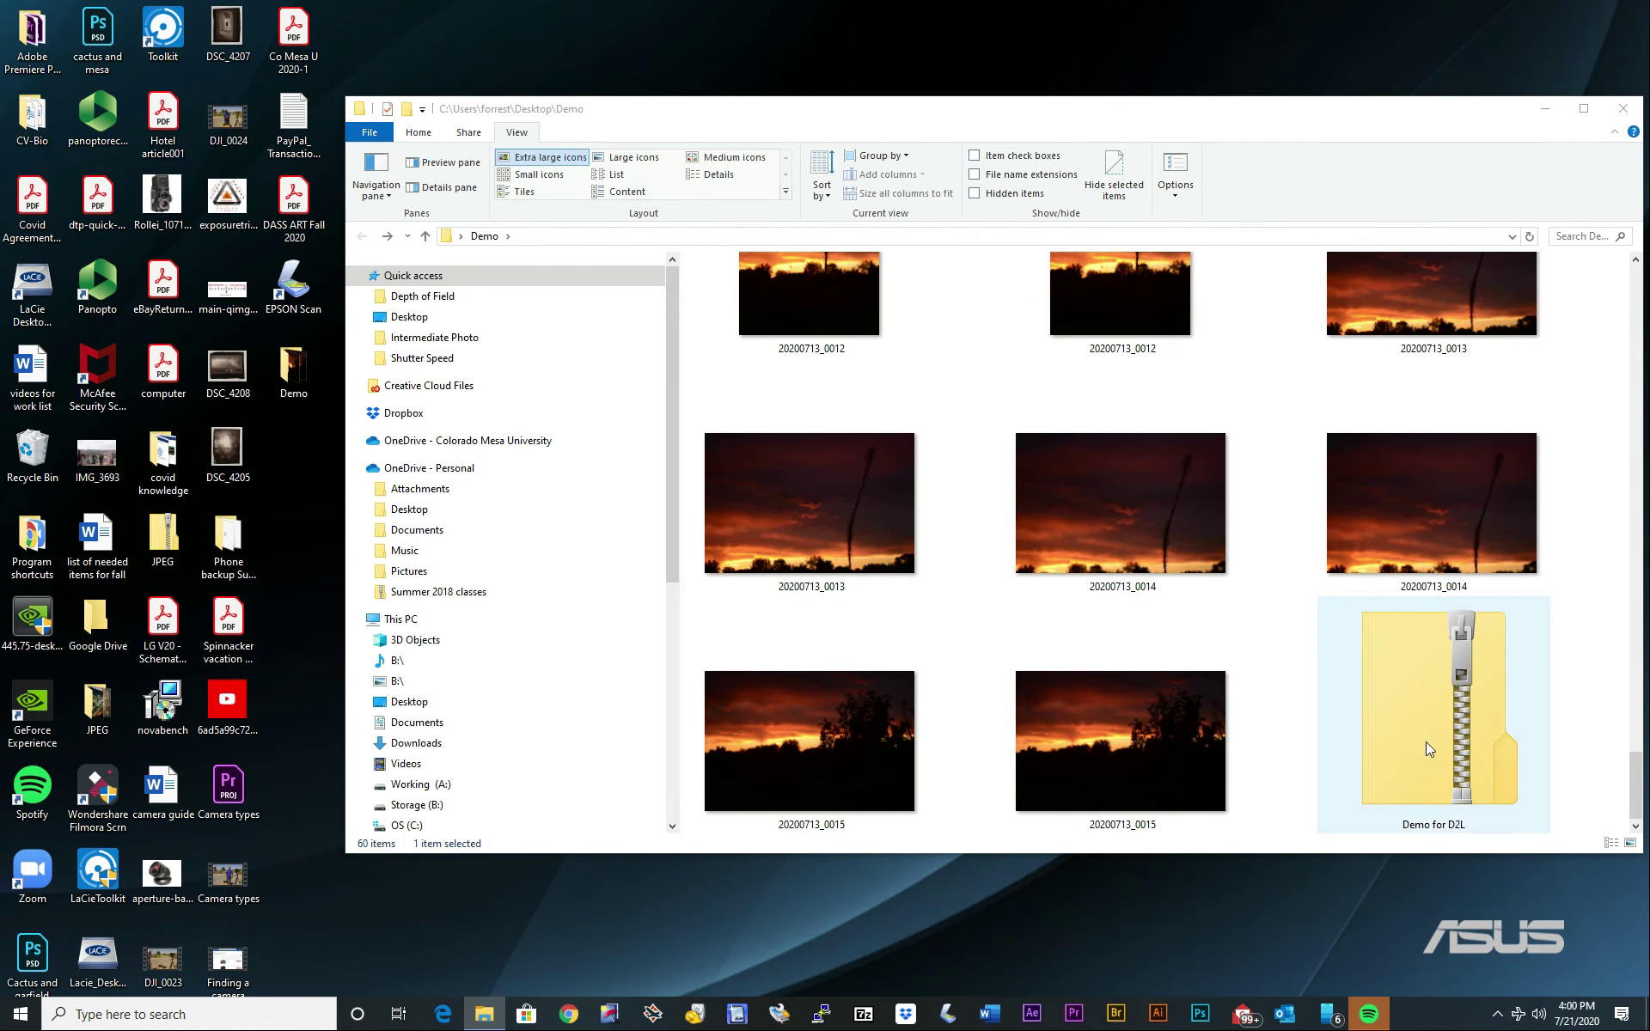
pyautogui.moveTo(1426, 711); pyautogui.dragTo(566, 964)
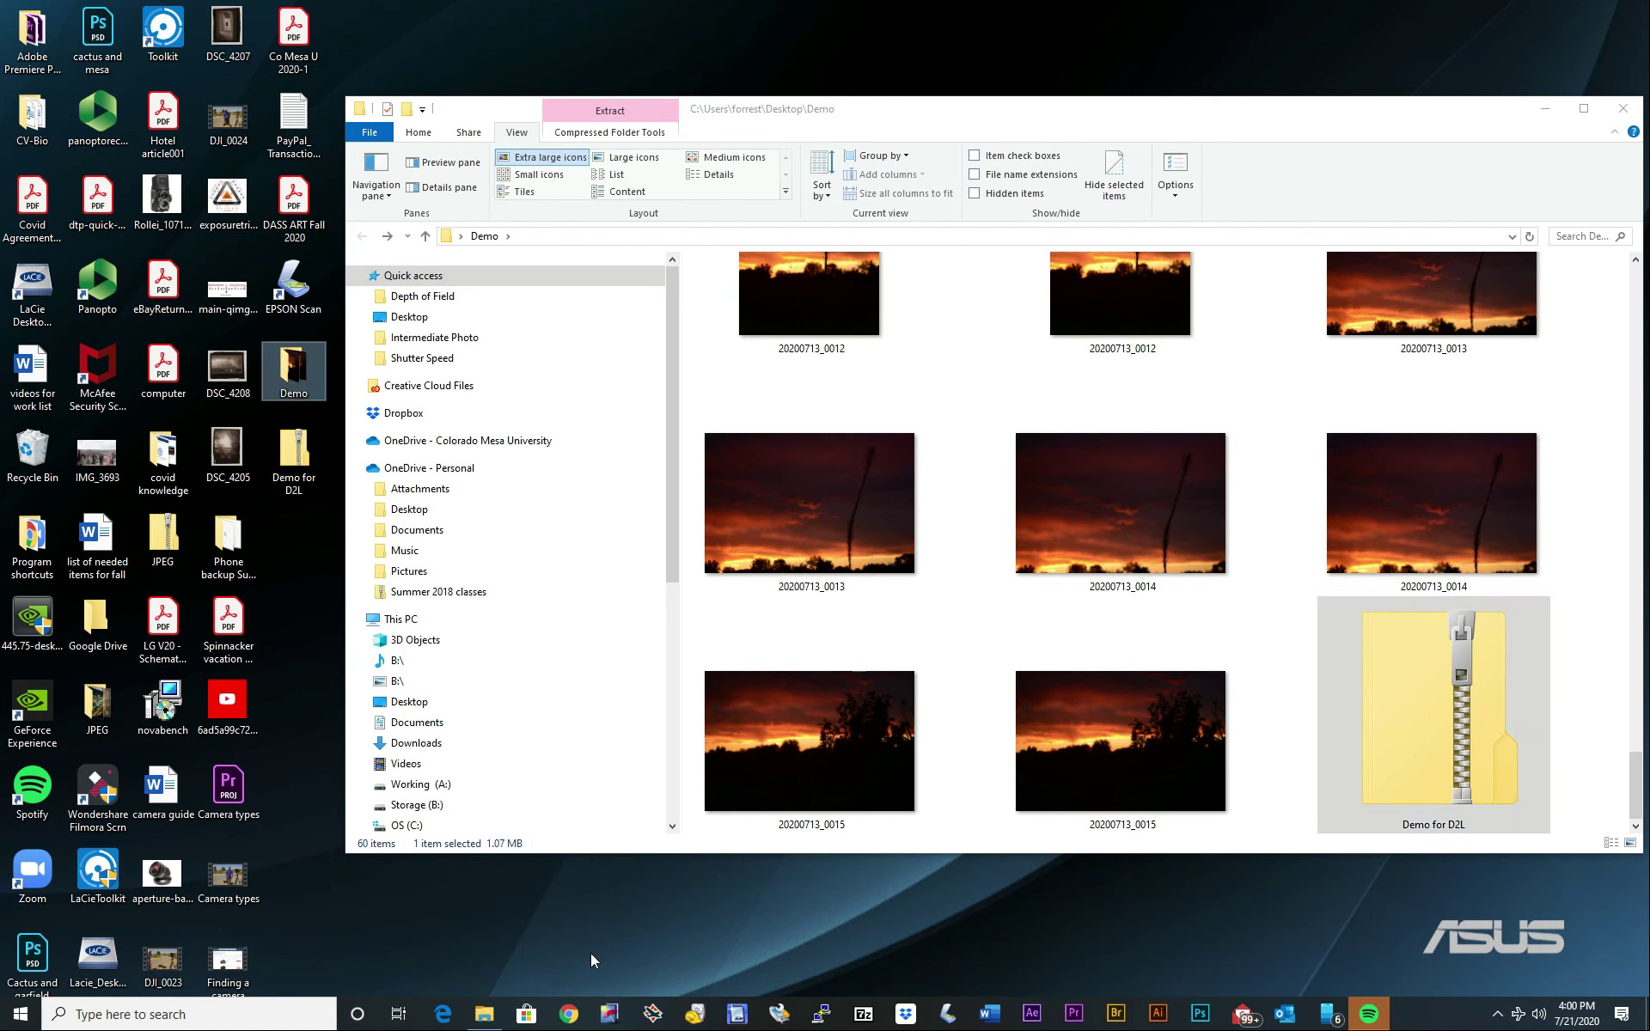
pyautogui.click(1624, 97)
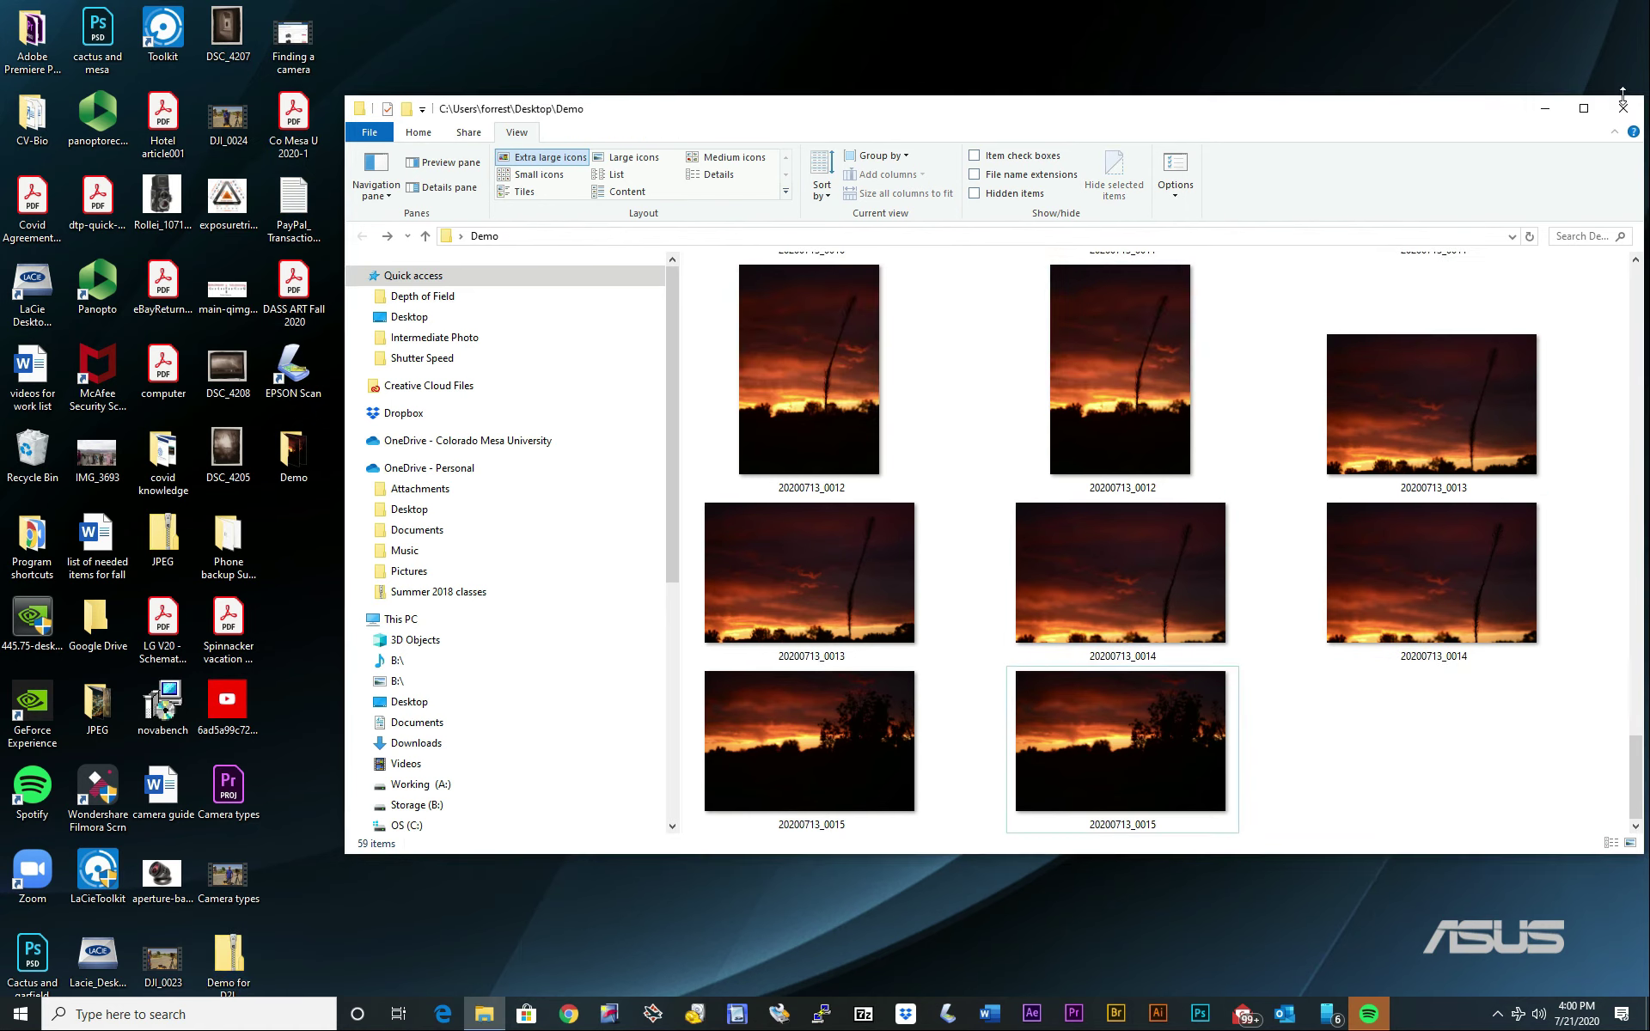
pyautogui.click(1623, 107)
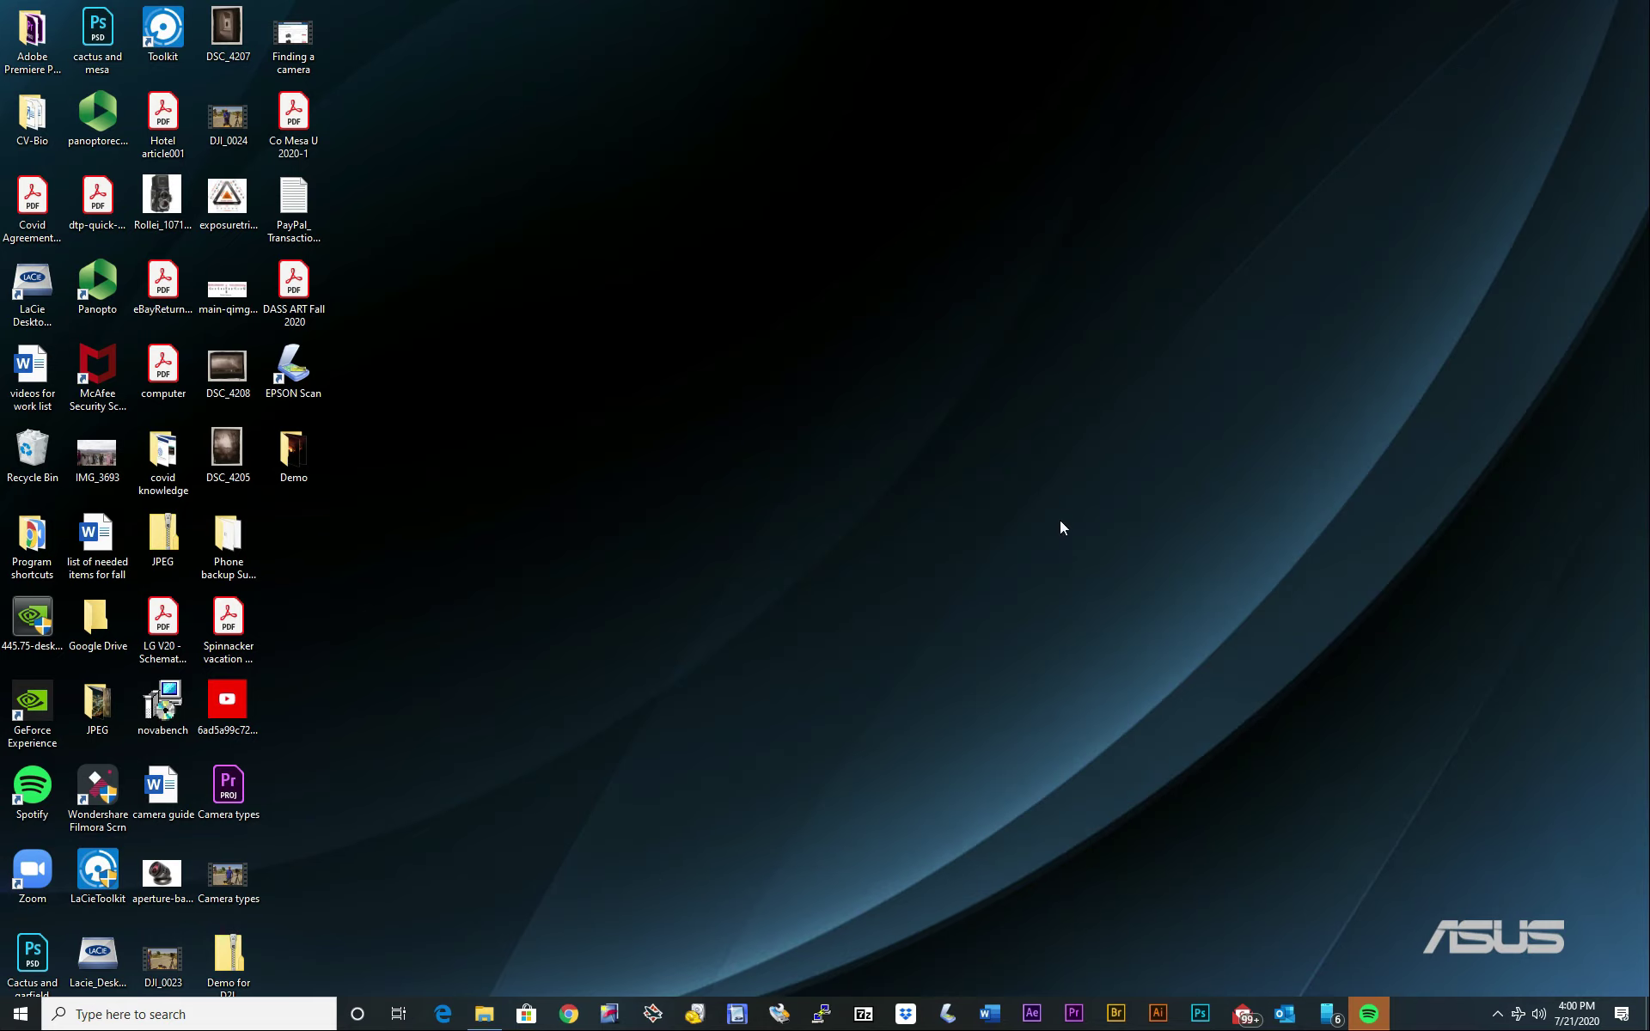
# Step: Switch to Google Chrome in a maximized window and go to coloradomesa.edu
pyautogui.click(569, 1015)
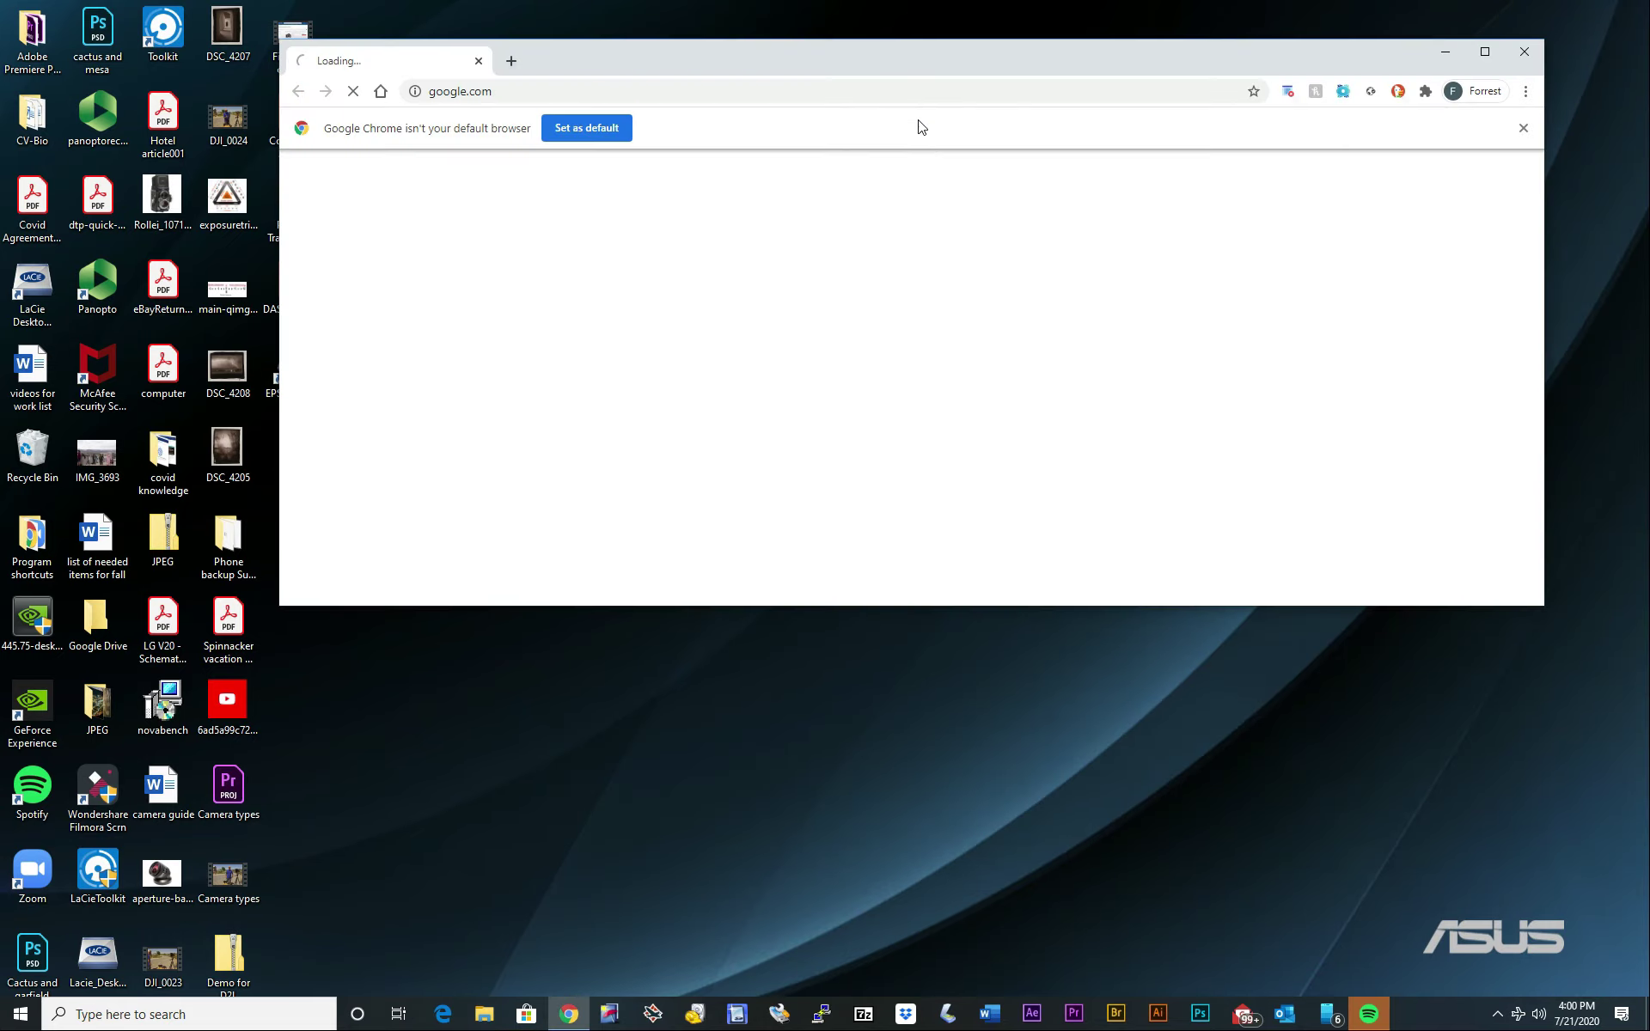
pyautogui.click(1489, 51)
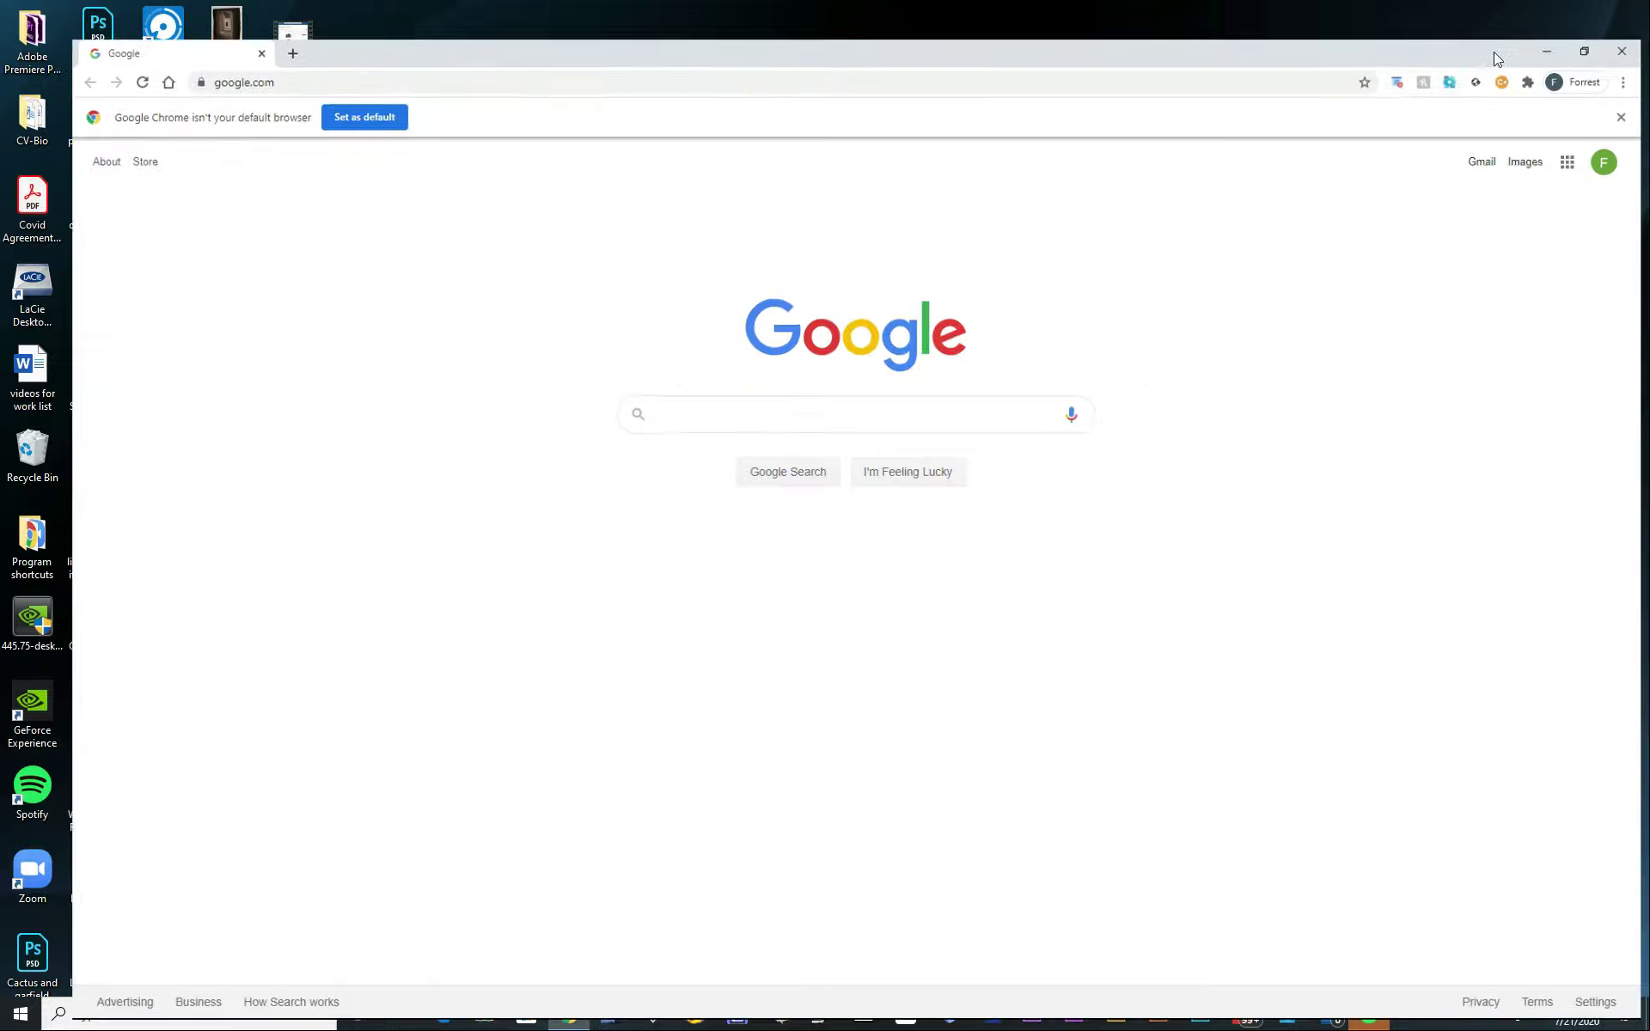
pyautogui.click(1043, 47)
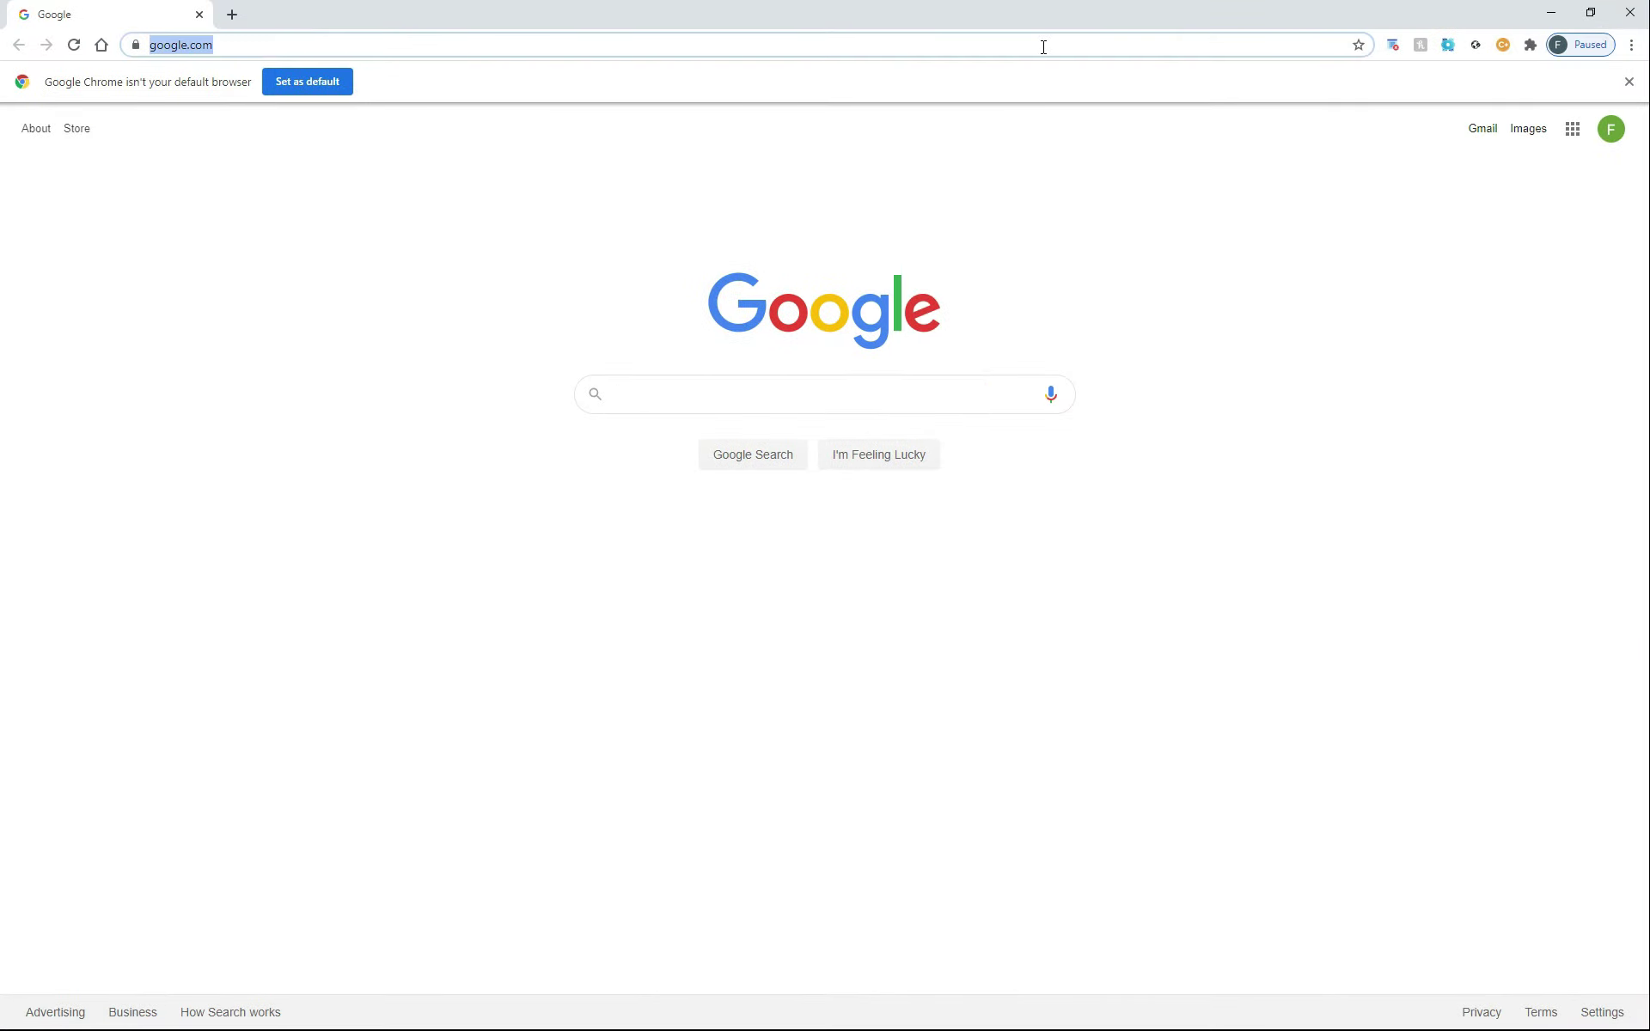
pyautogui.write('co')
pyautogui.press('Return')
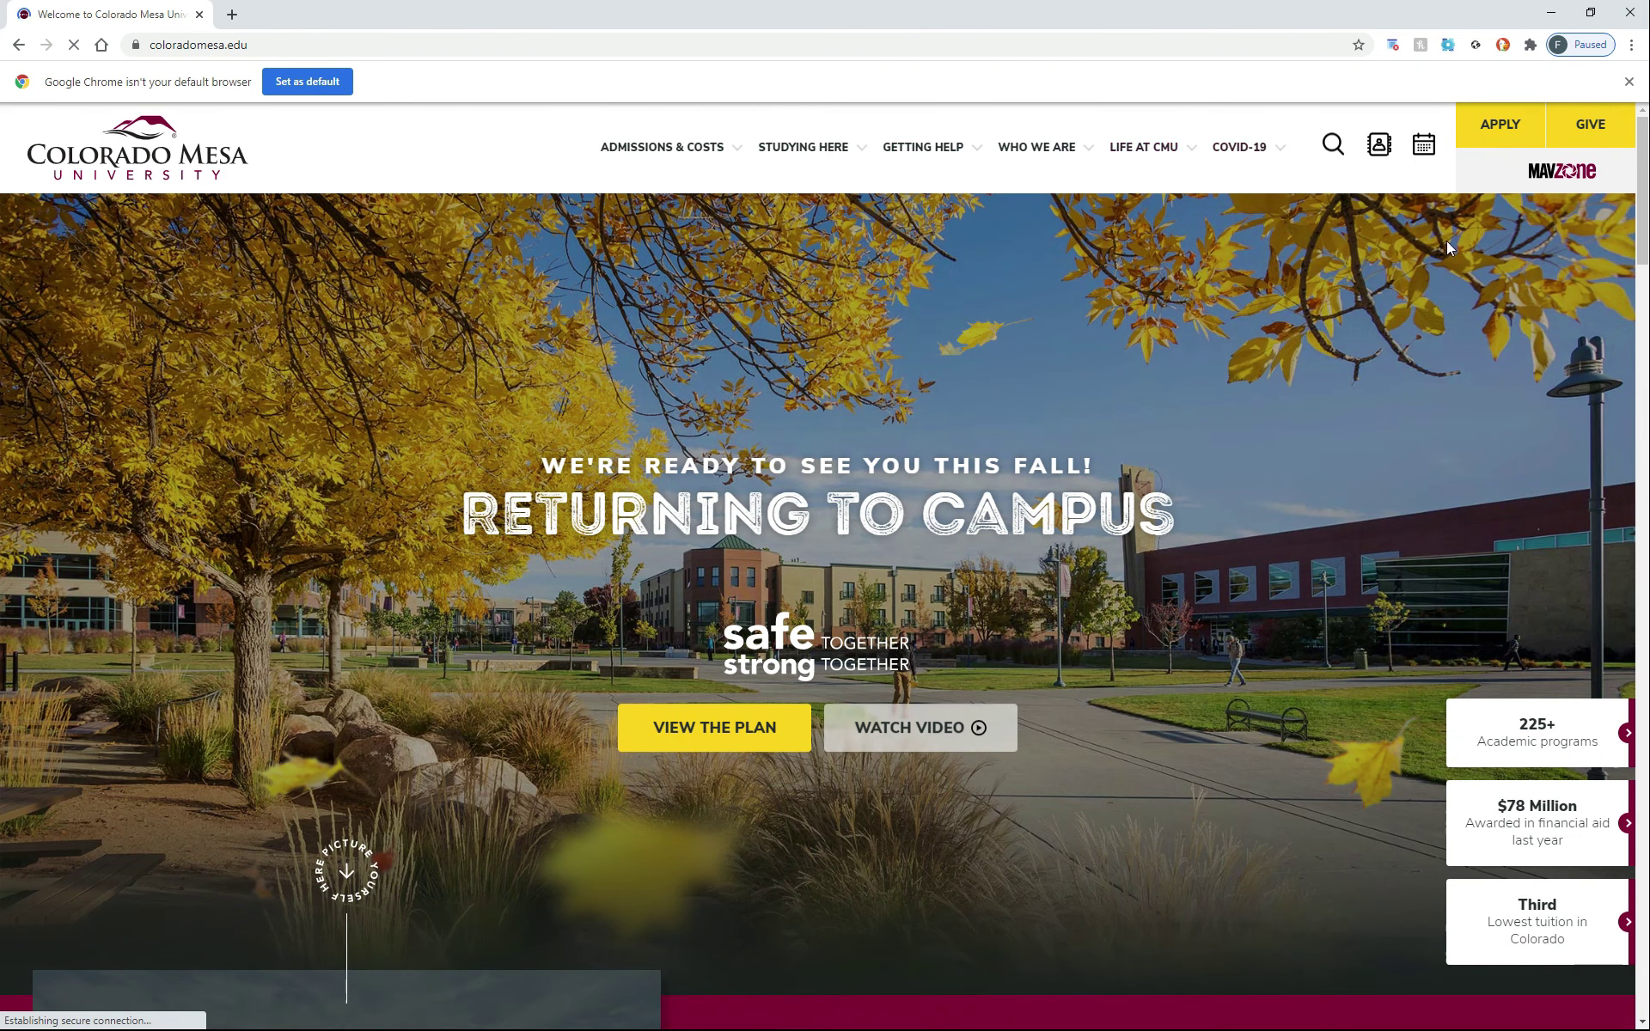
# Step: Enter the MAVzone dashboard and launch the D2L learning platform
pyautogui.click(1550, 178)
pyautogui.click(894, 683)
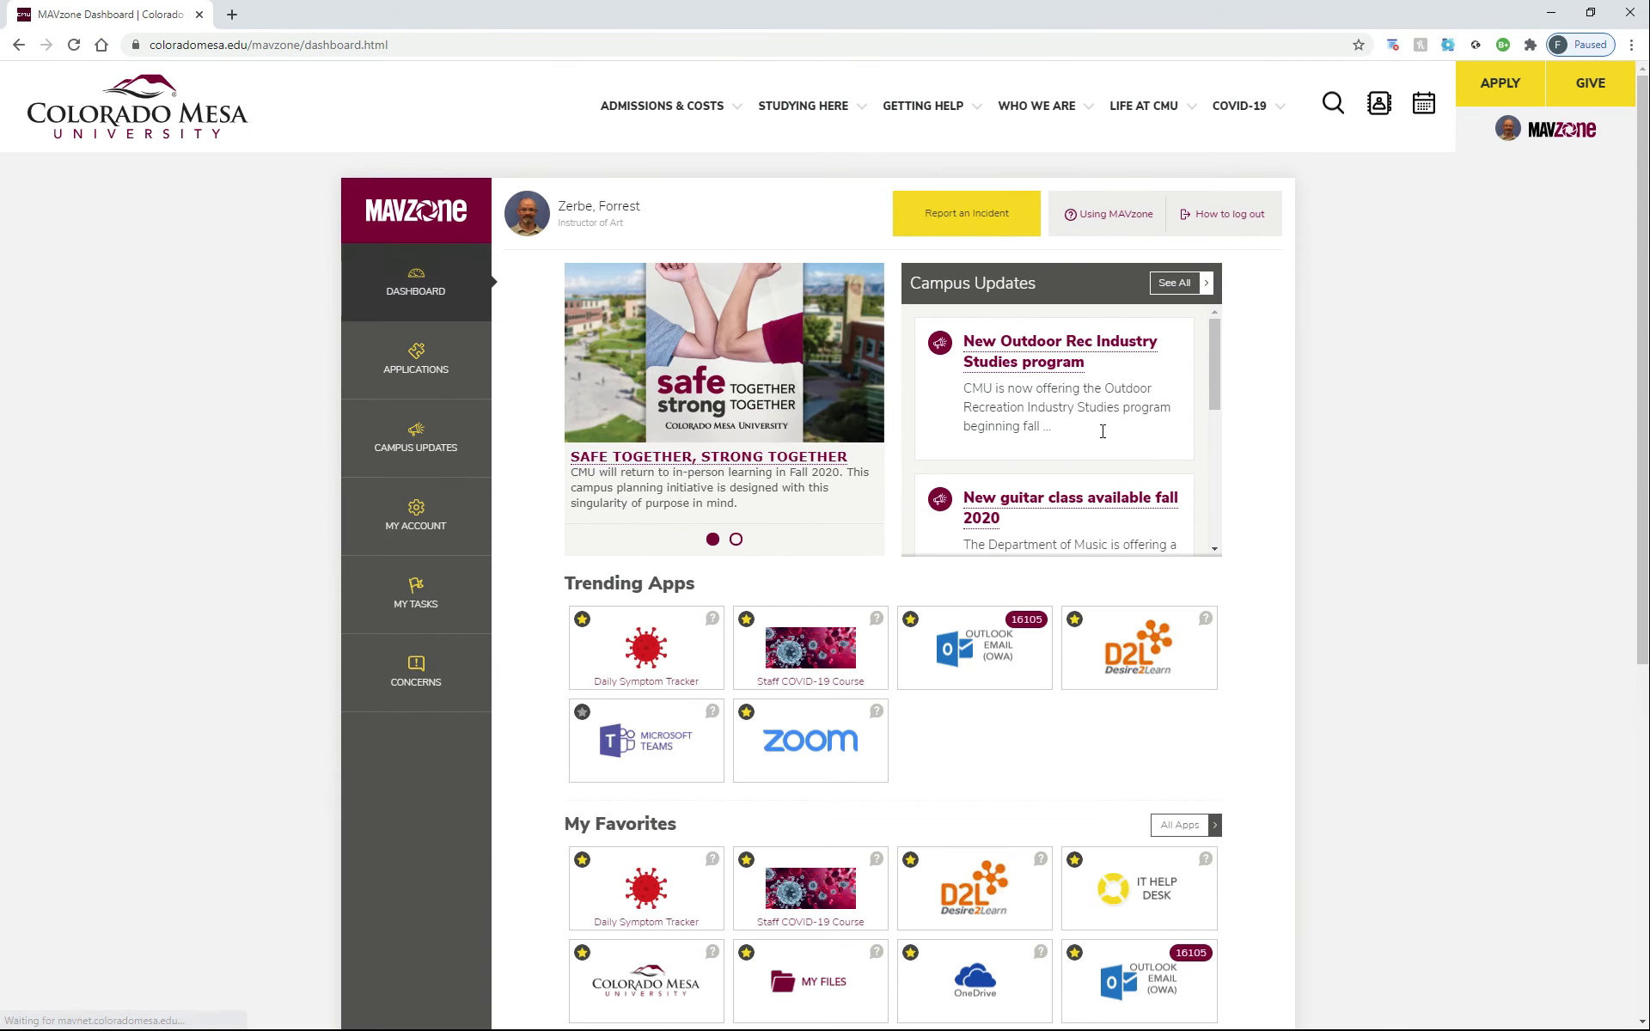
pyautogui.click(1103, 659)
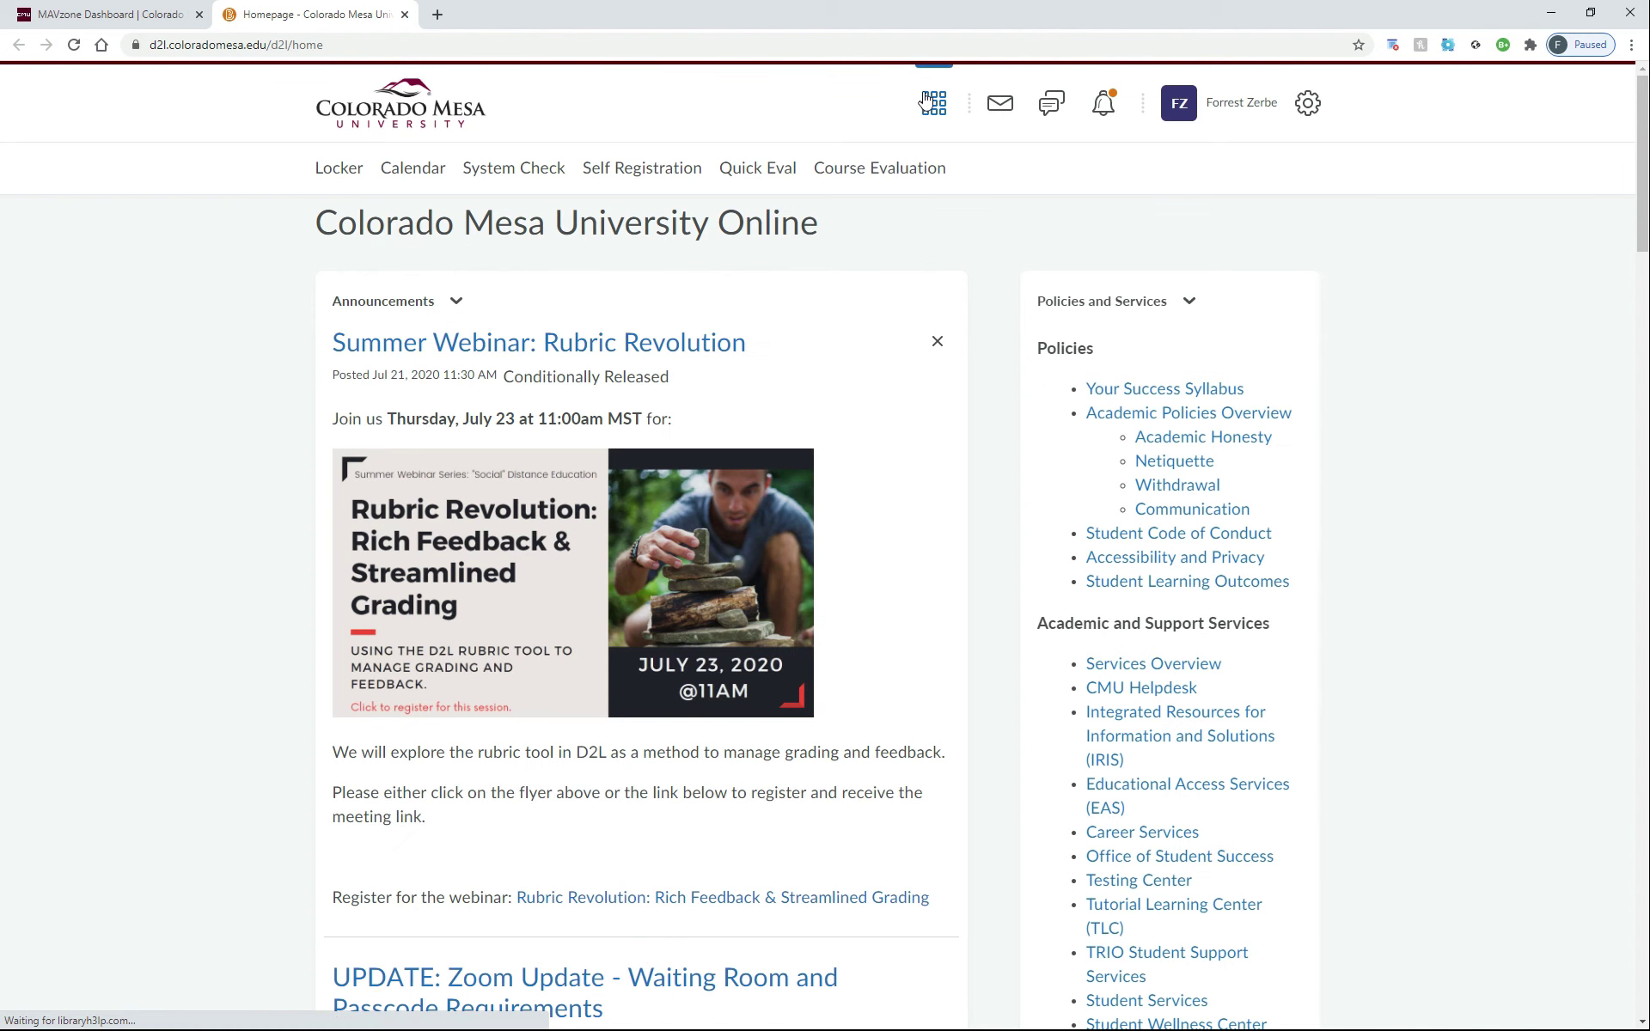
# Step: Select the OTE - Sandbox course and open the Pinhole Assignment from its assignments list
pyautogui.click(927, 101)
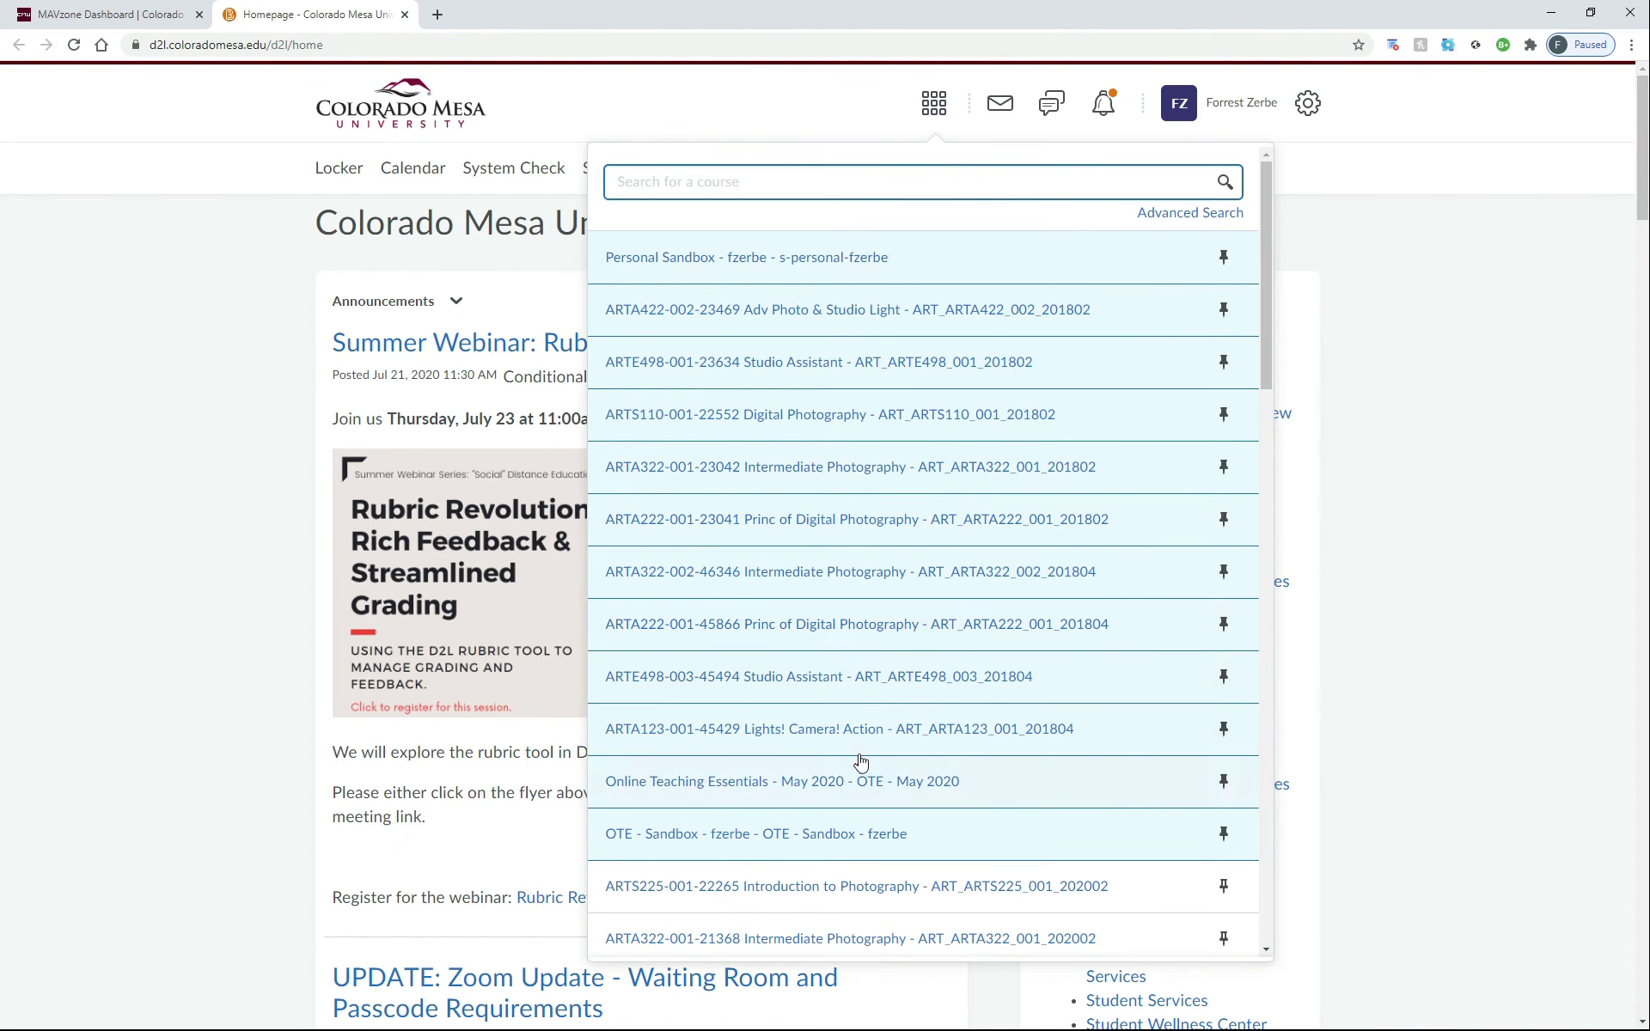
pyautogui.click(806, 838)
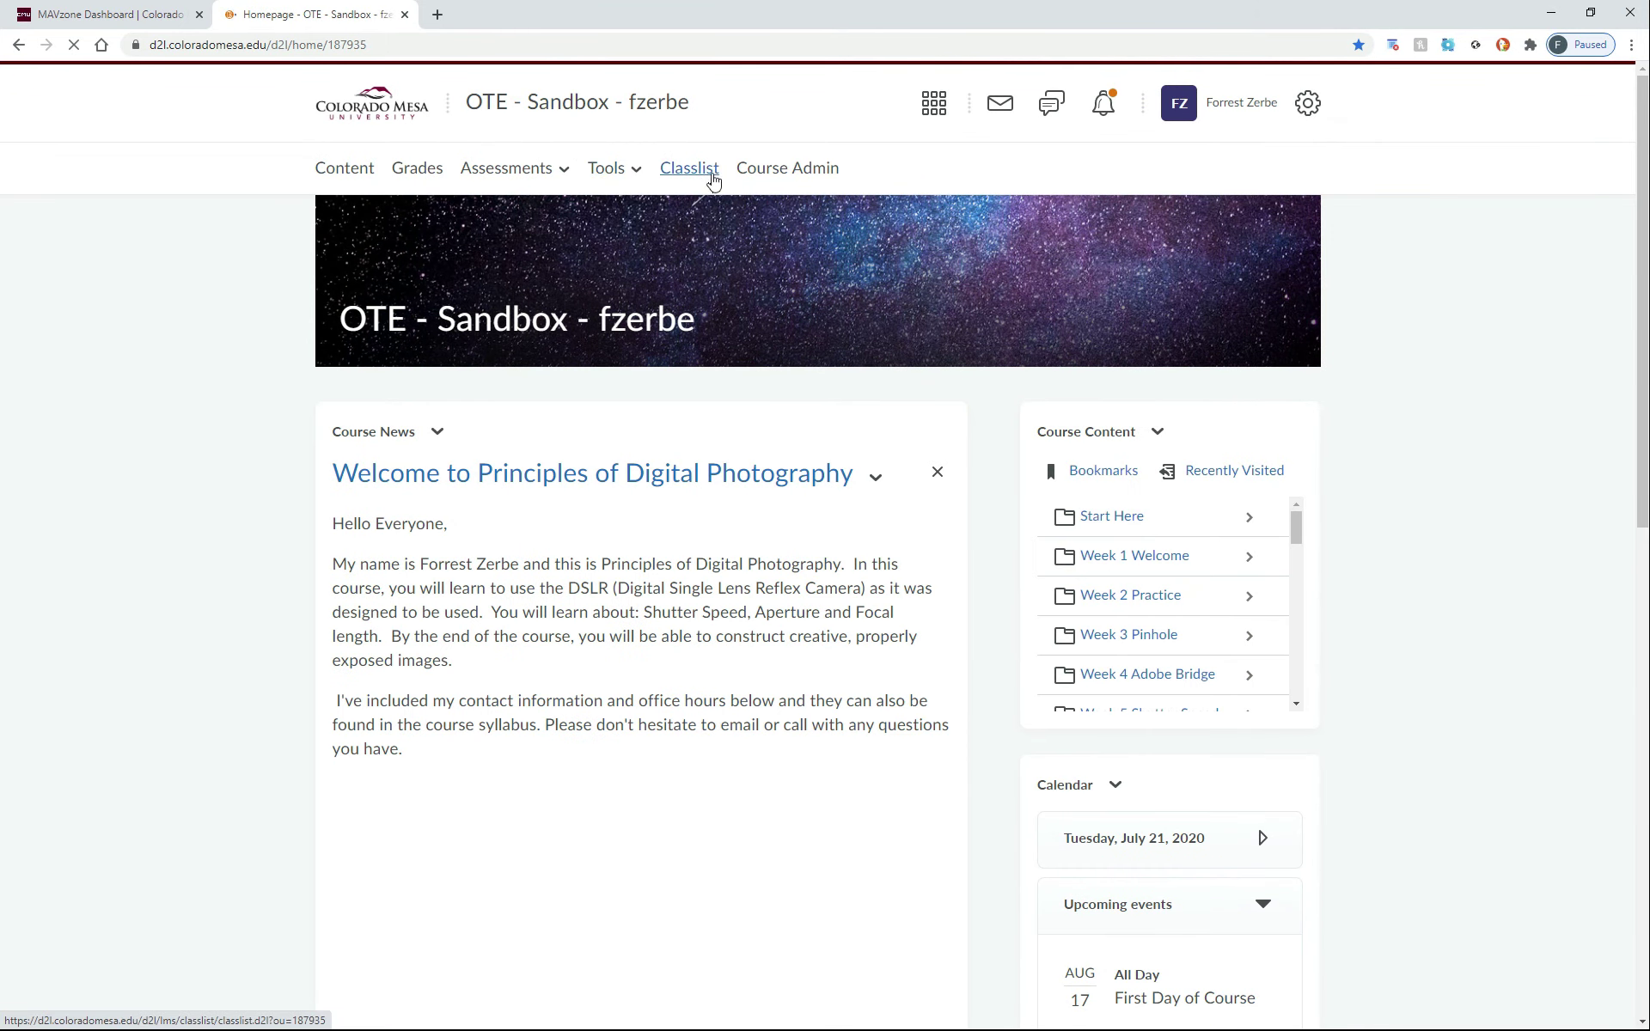
pyautogui.click(513, 171)
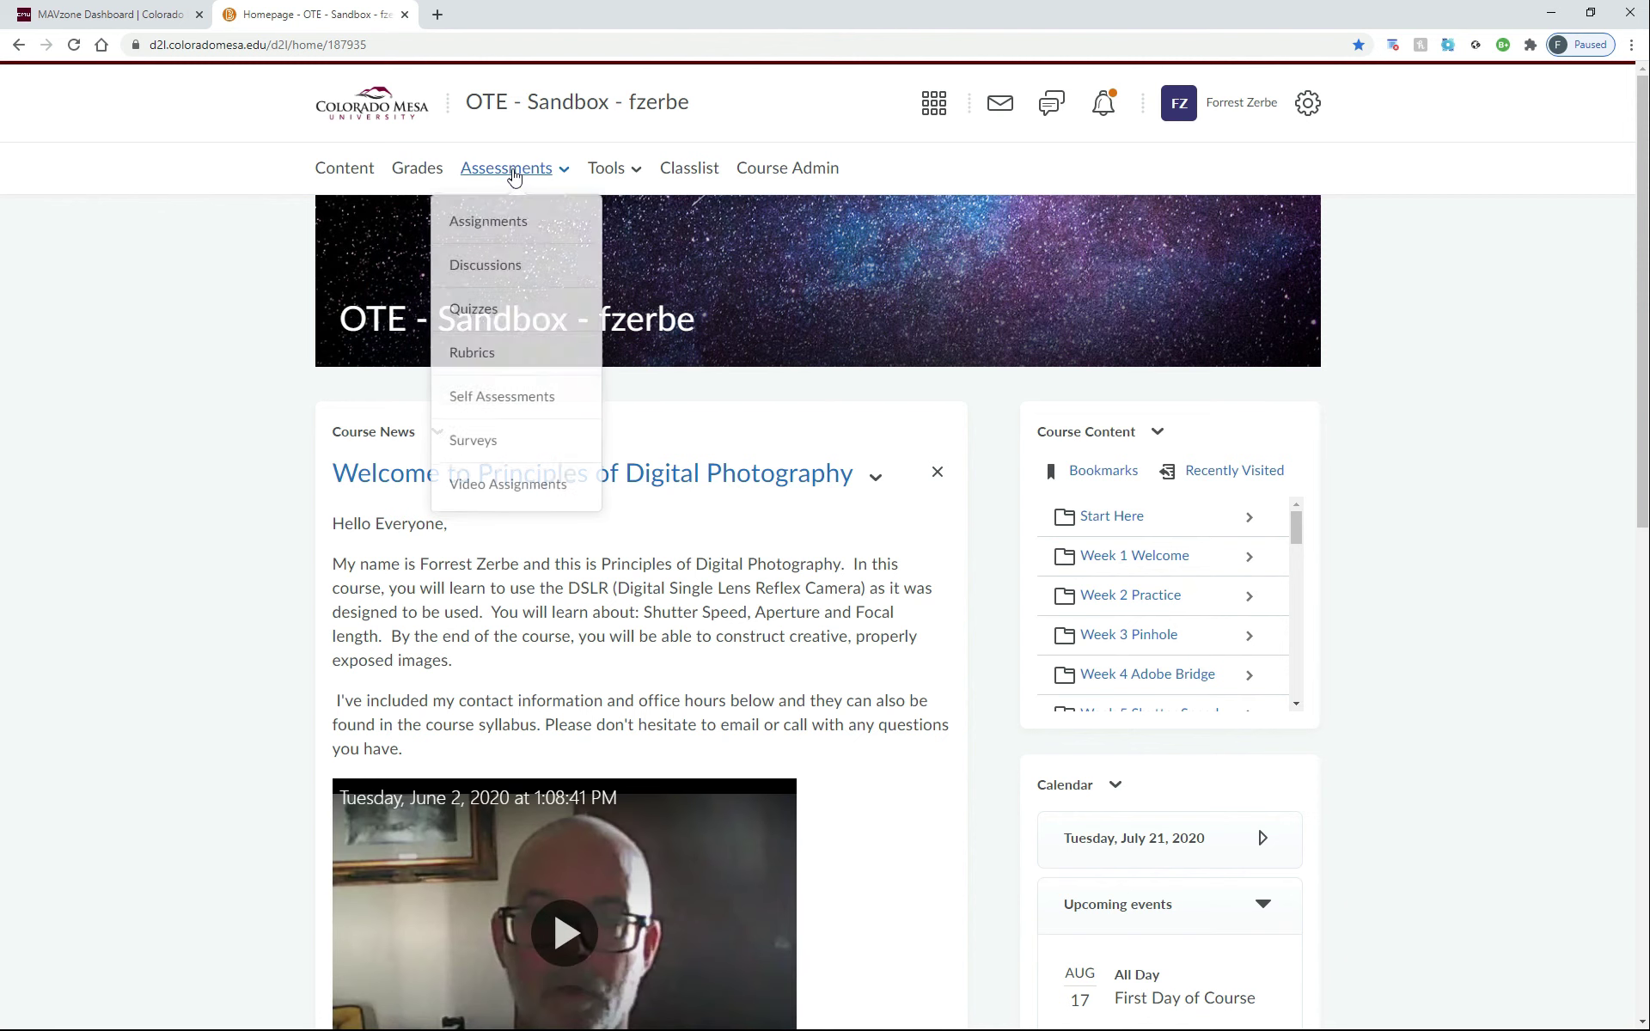
pyautogui.click(494, 226)
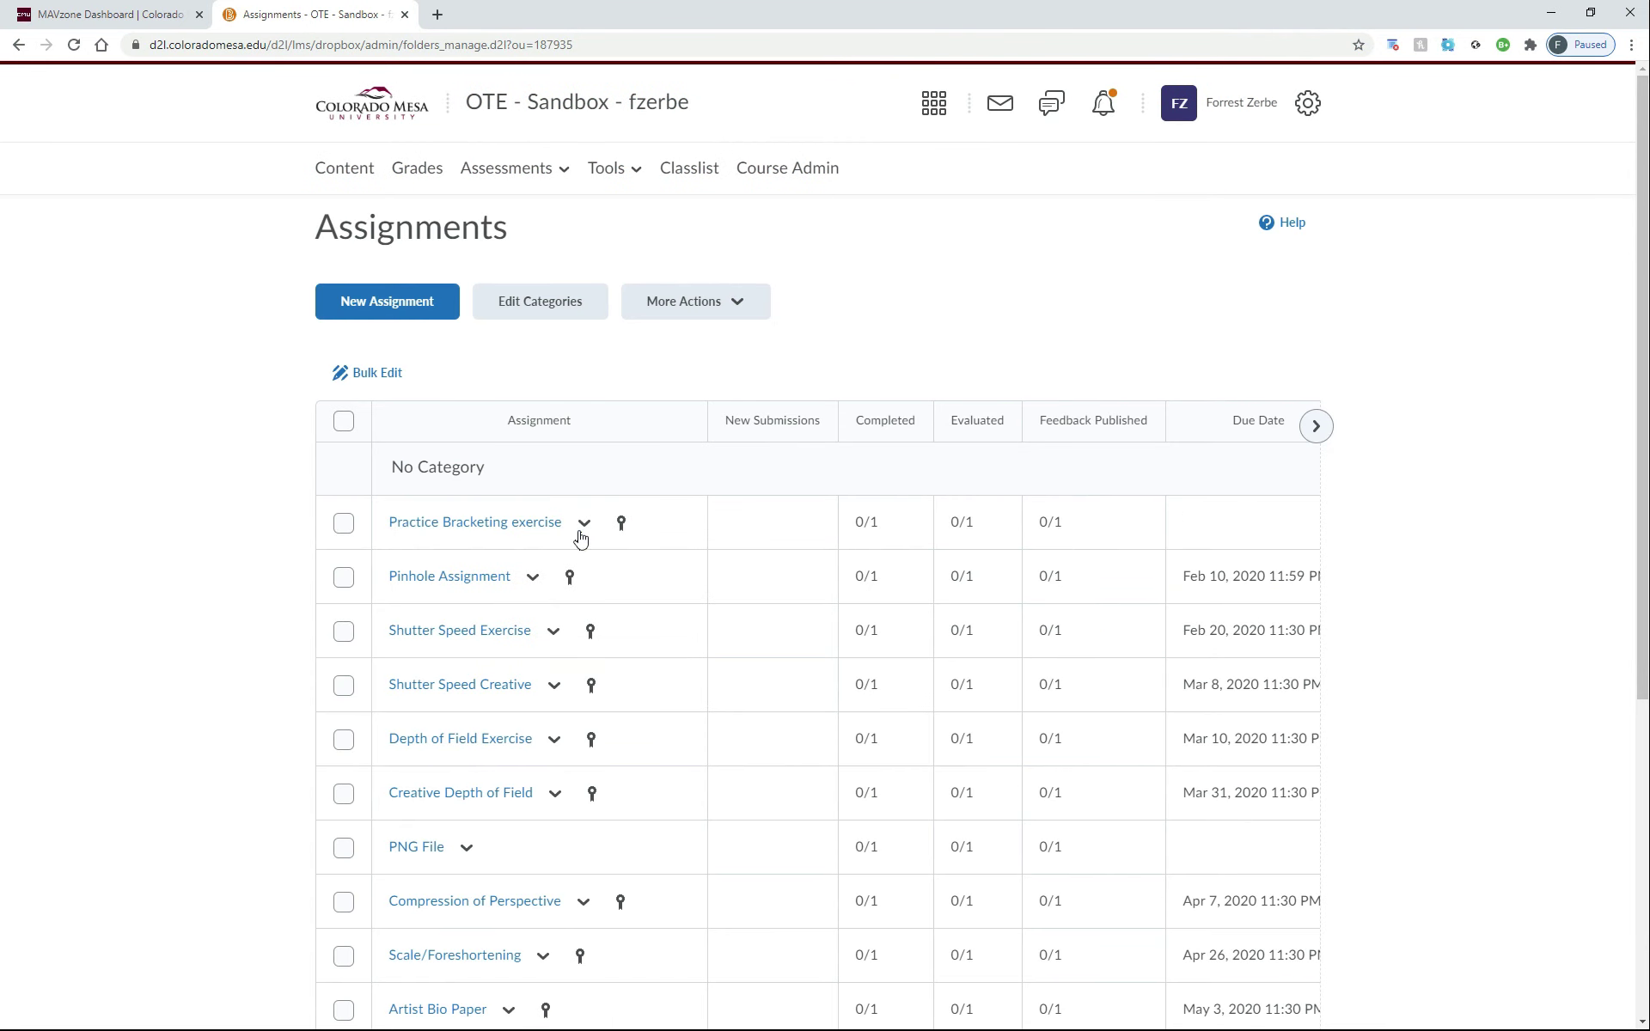
pyautogui.click(465, 586)
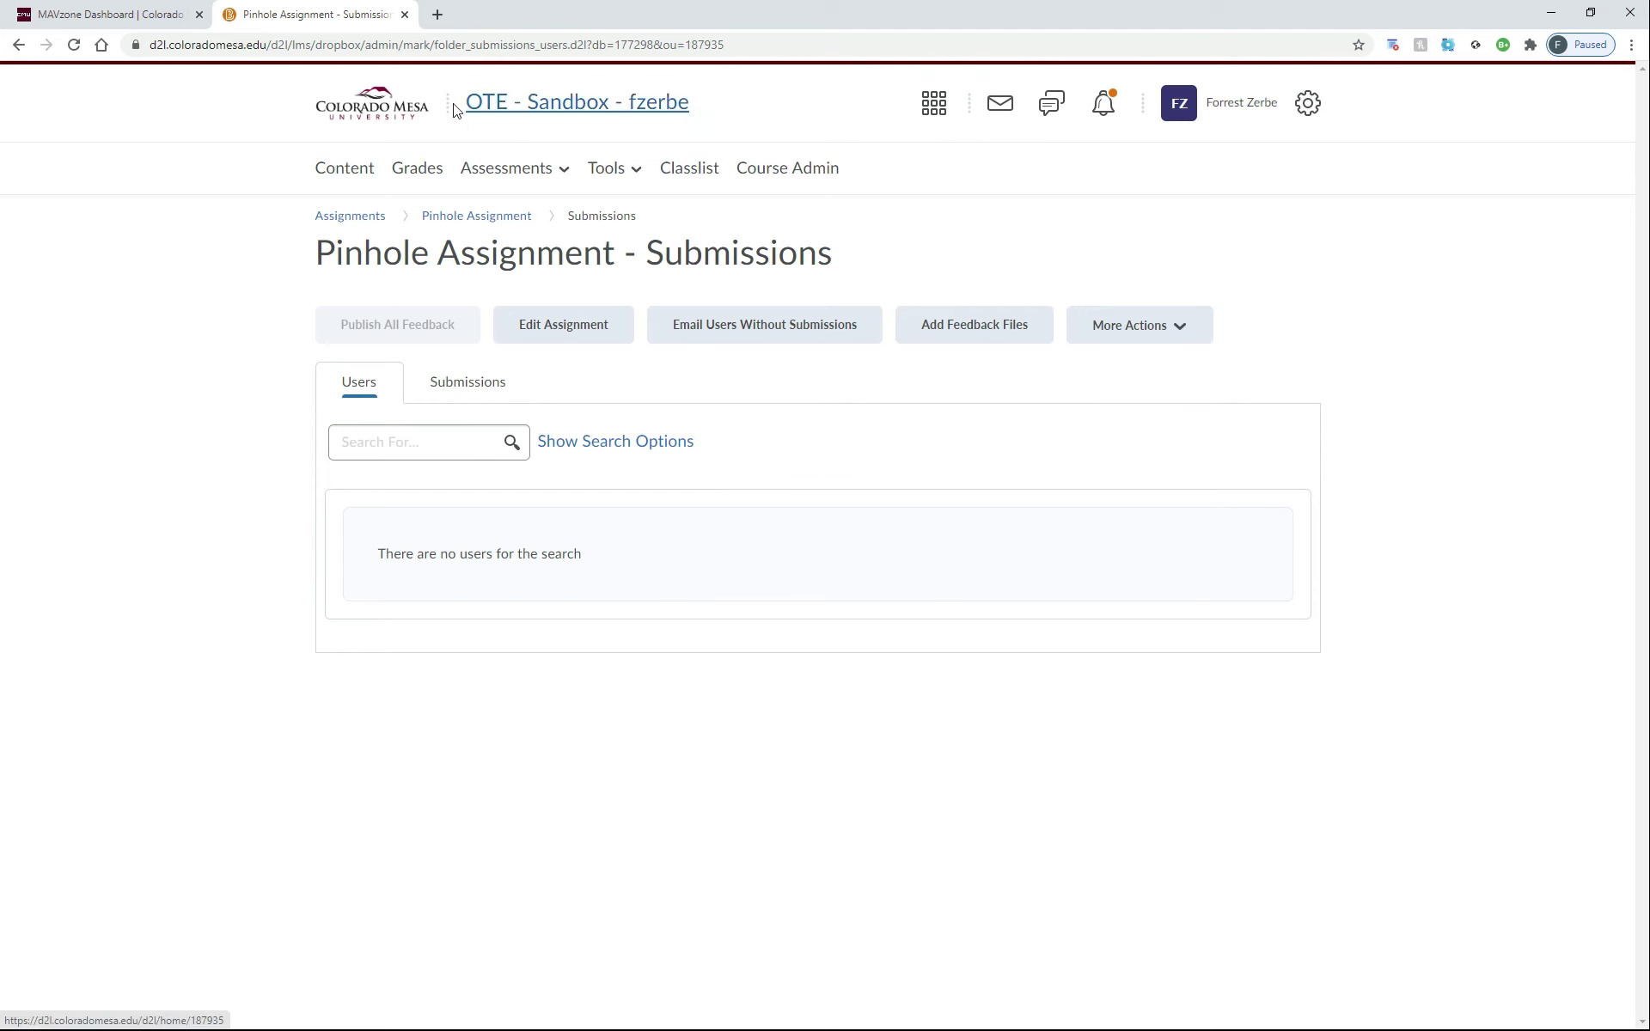
# Step: Return to the assignments list, and close the D2L page and the browser
pyautogui.click(19, 47)
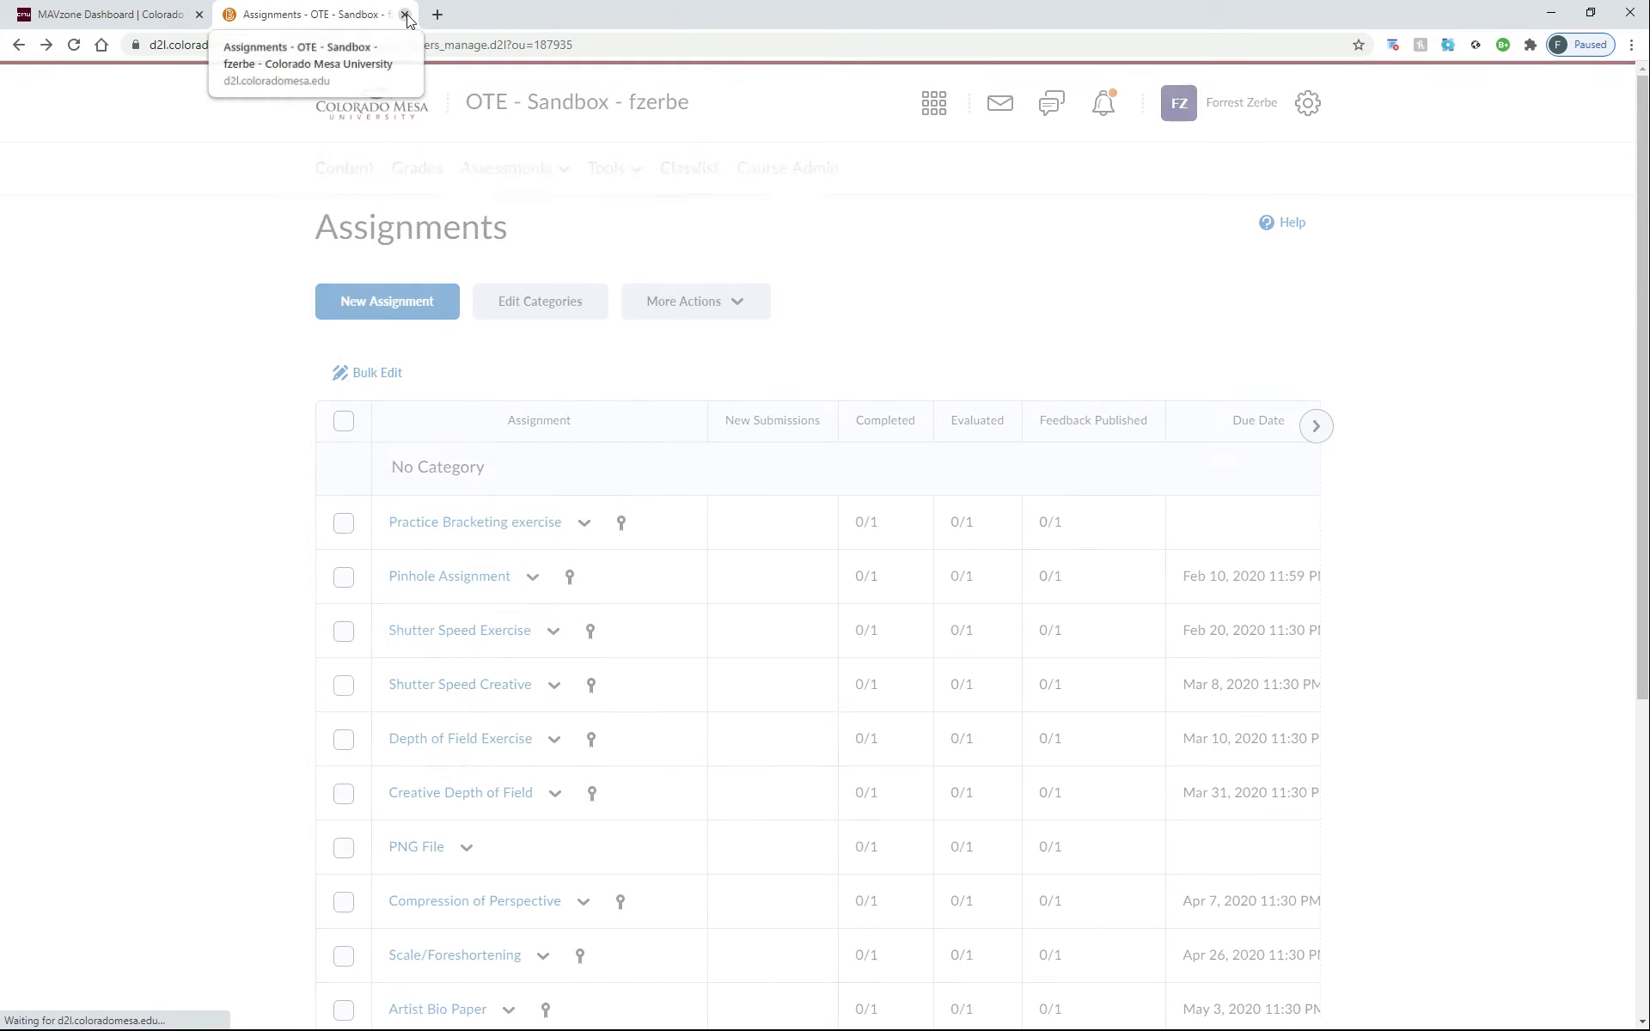
pyautogui.click(405, 15)
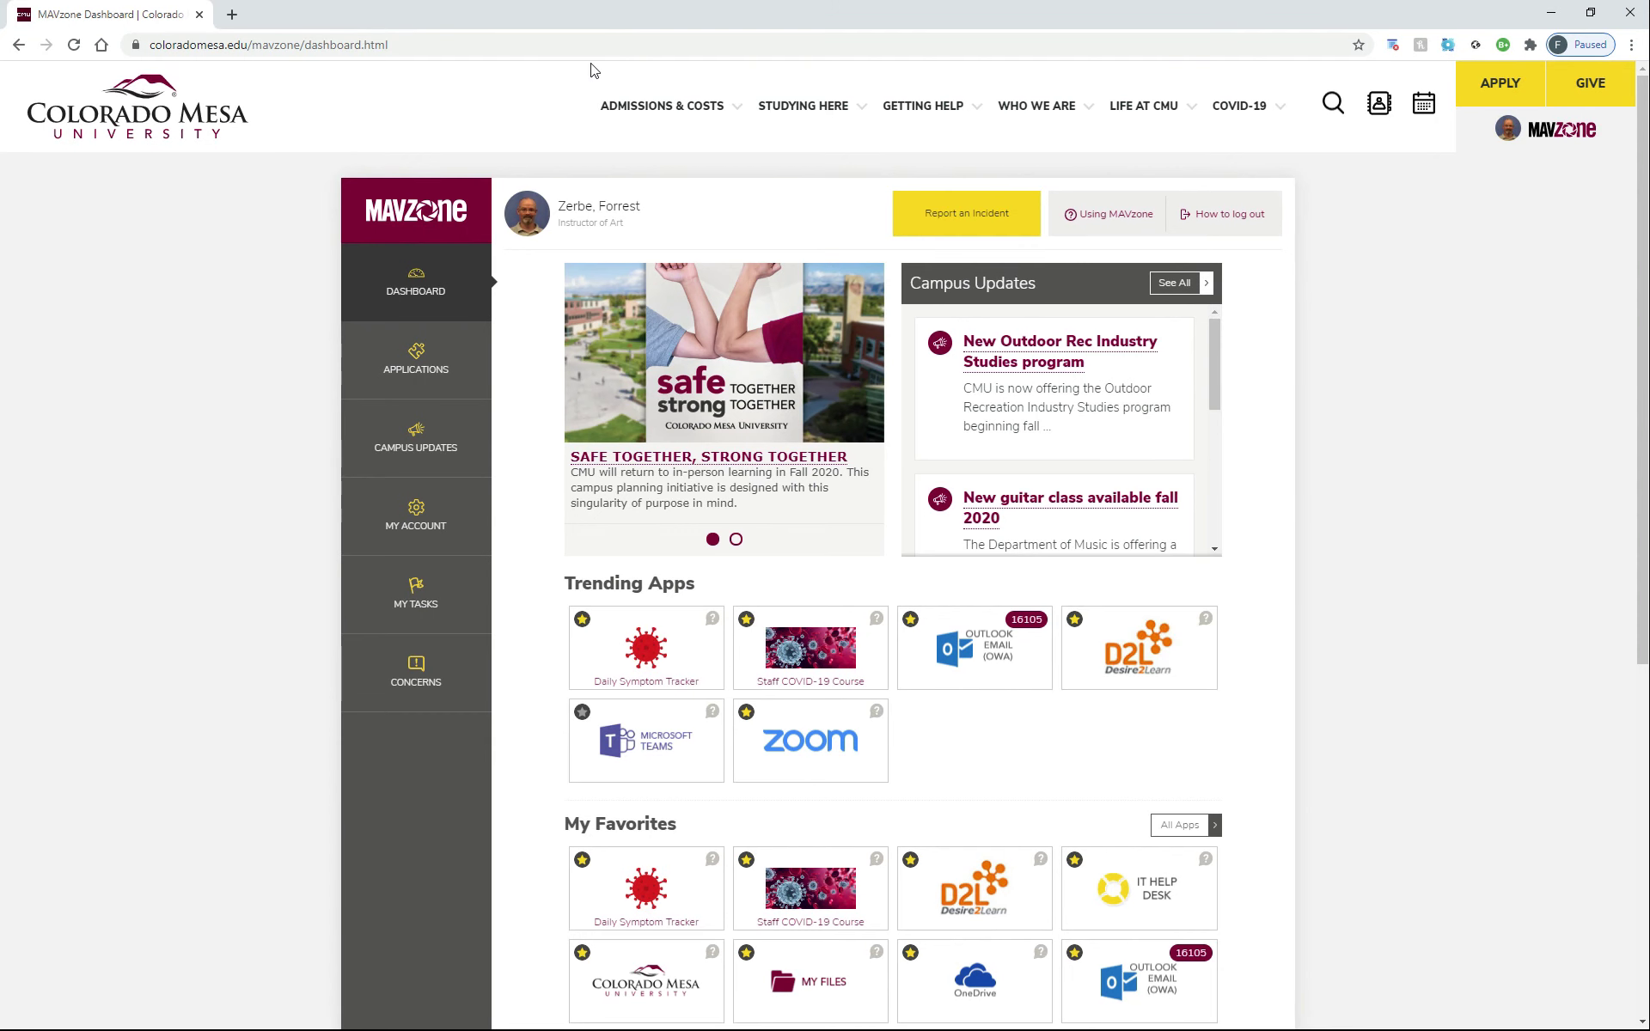
pyautogui.click(1628, 15)
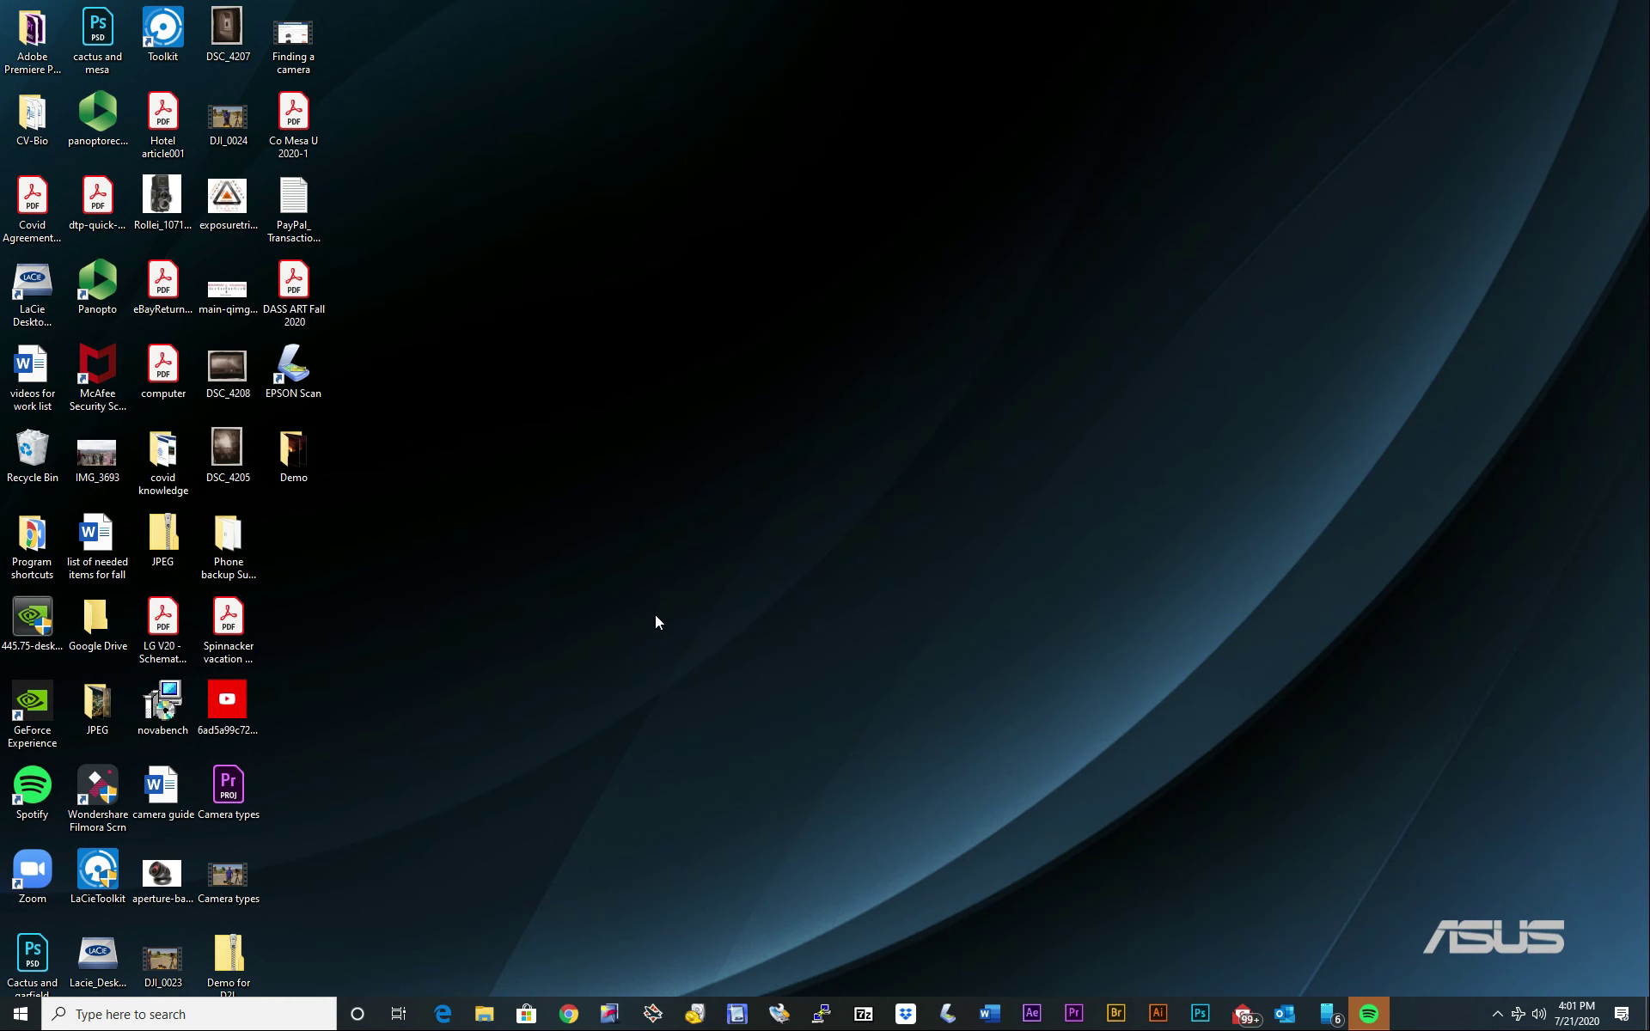